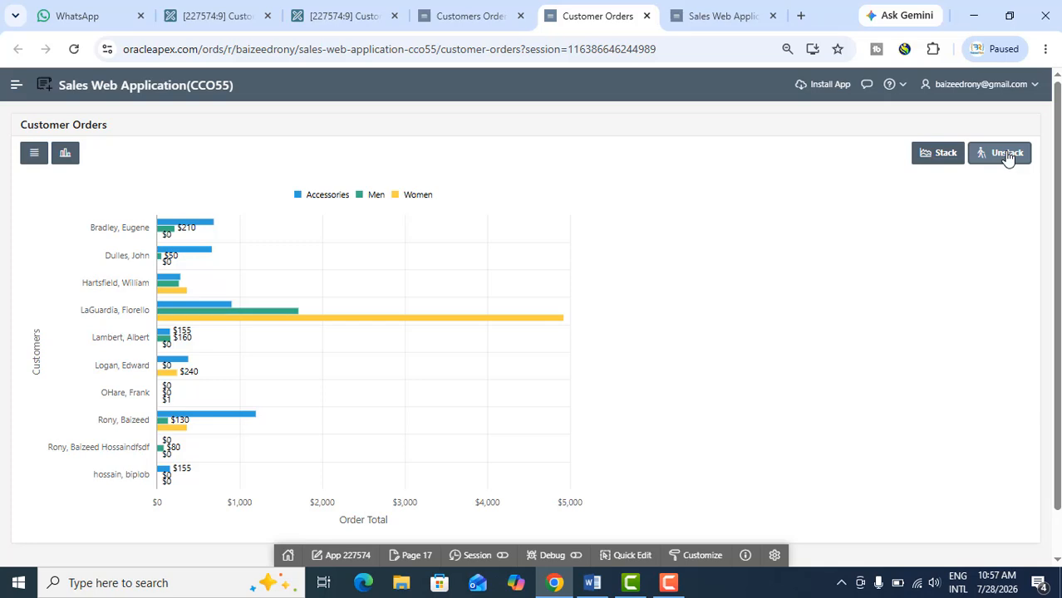
Preview the finished Customer Orders chart in stacked and unstacked form, and in vertical and horizontal orientation
left_click(936, 158)
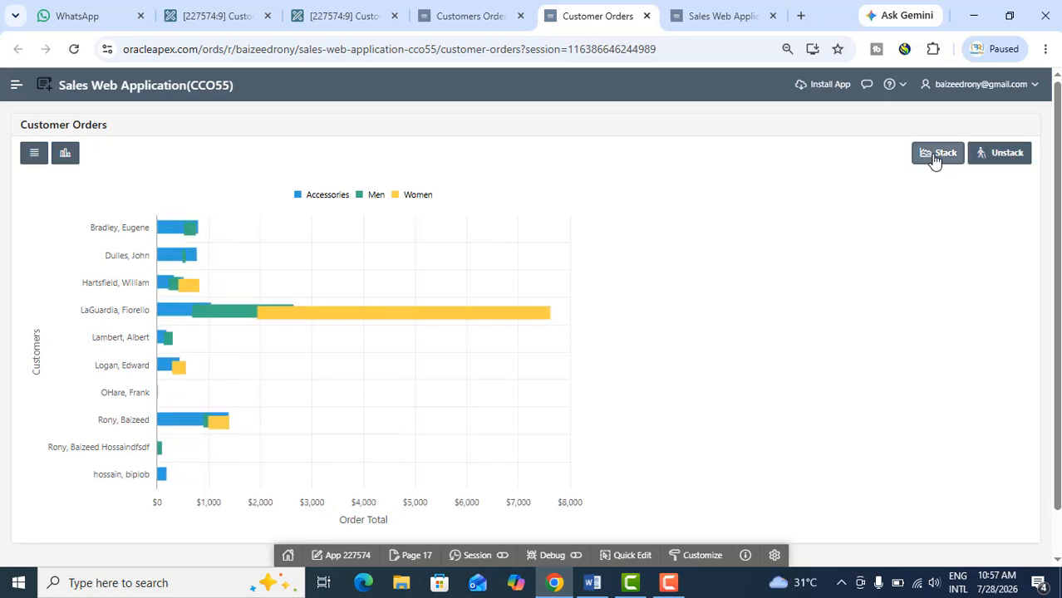
left_click(1015, 155)
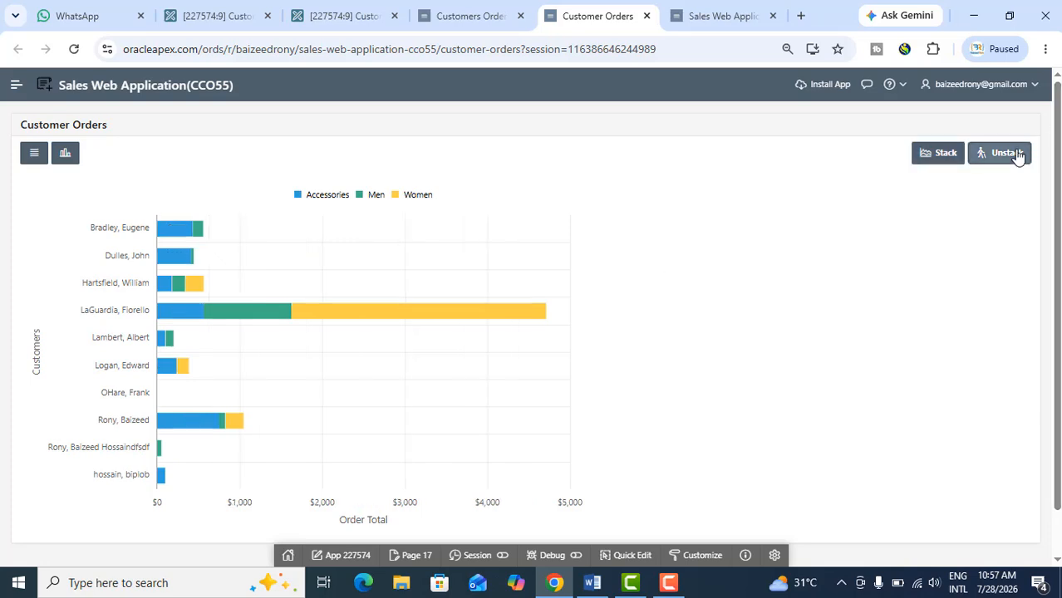
left_click(66, 158)
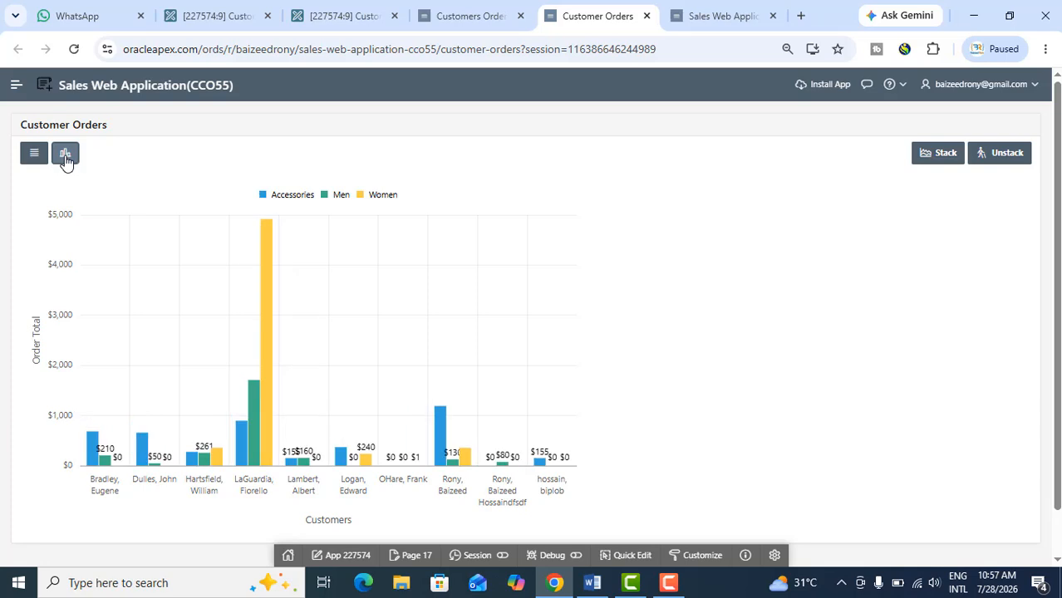
left_click(35, 157)
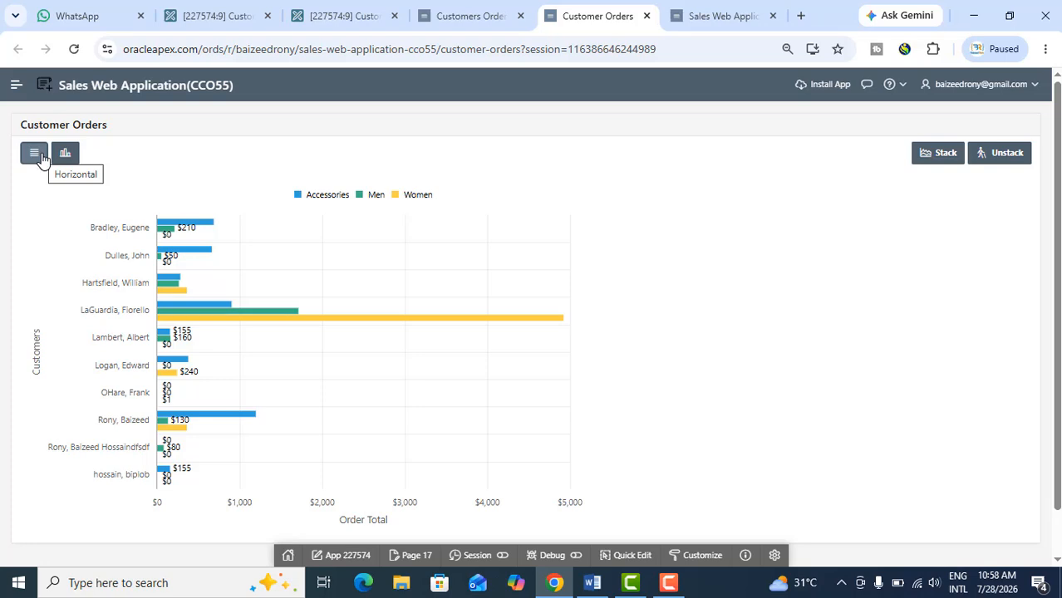
left_click(685, 584)
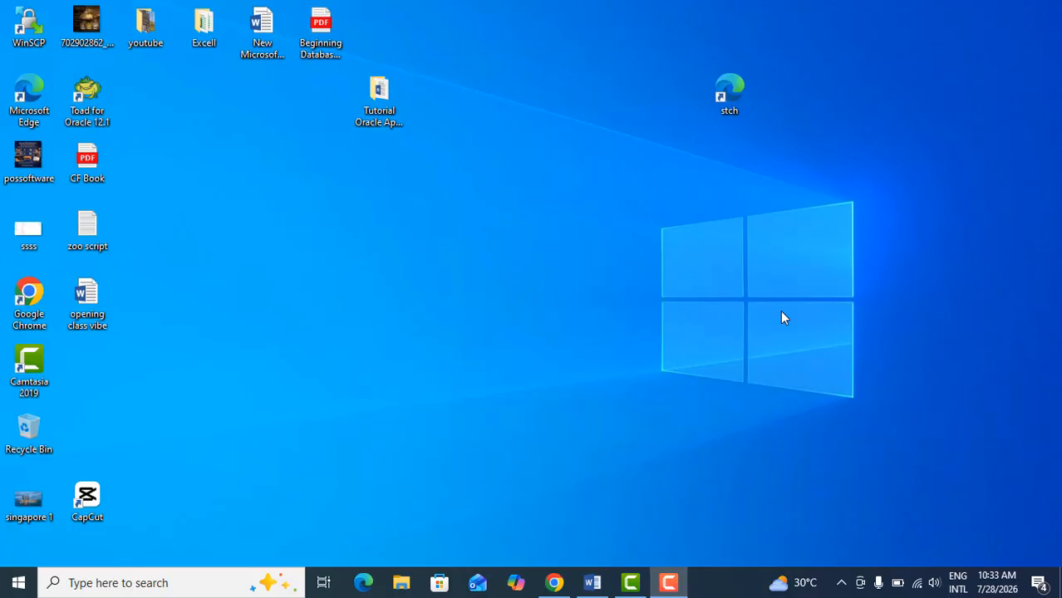
Switch to Chrome, open the dashboard's Top Customers region in Page Designer, and go to the Application 227574 home page
left_click(554, 583)
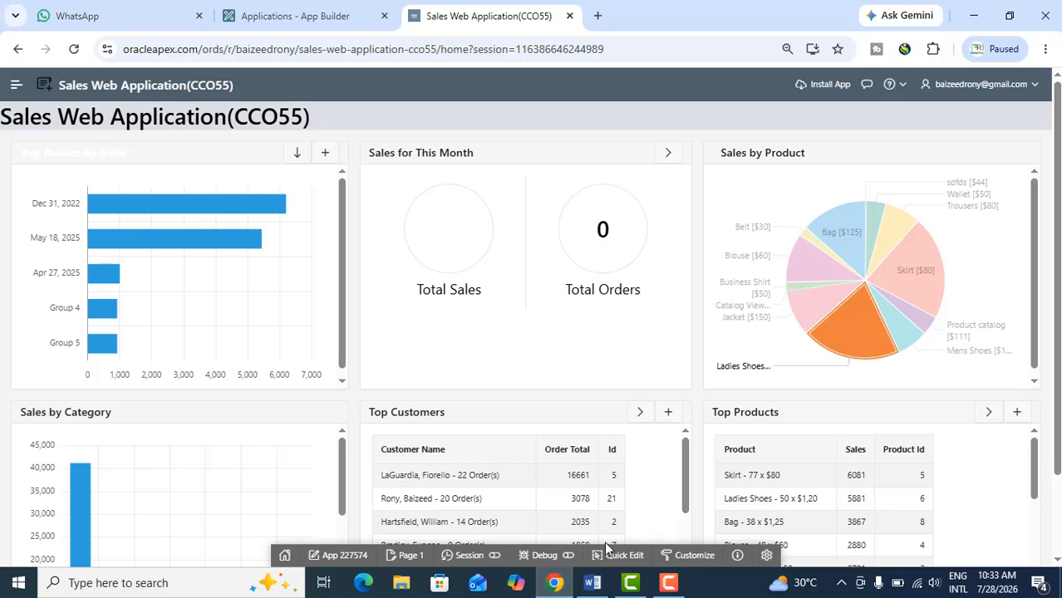
left_click(624, 555)
scroll(453, 450, "down", 1)
left_click(453, 450)
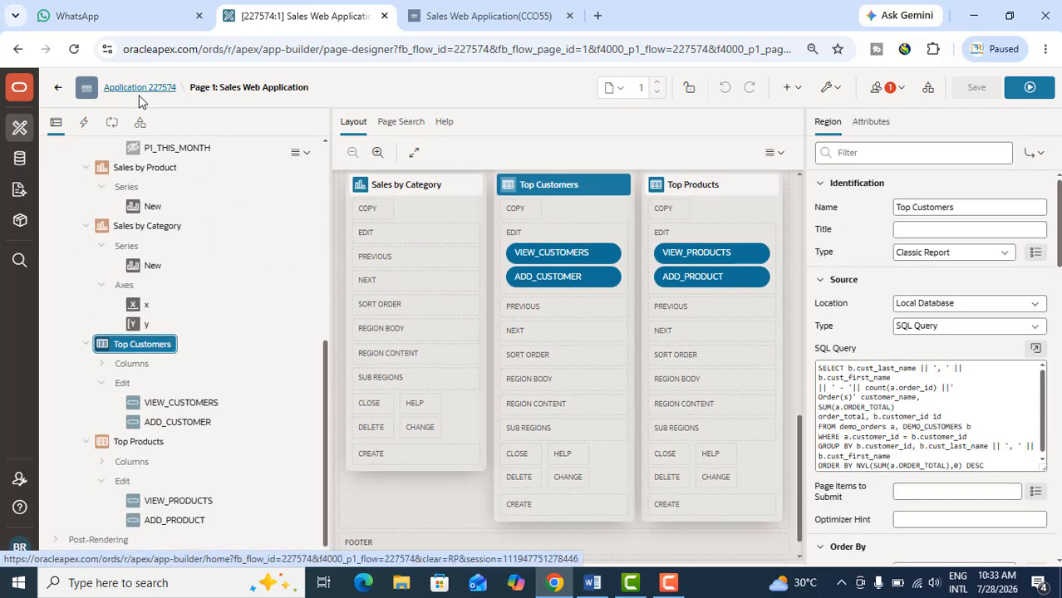
scroll(195, 258, "up", 5)
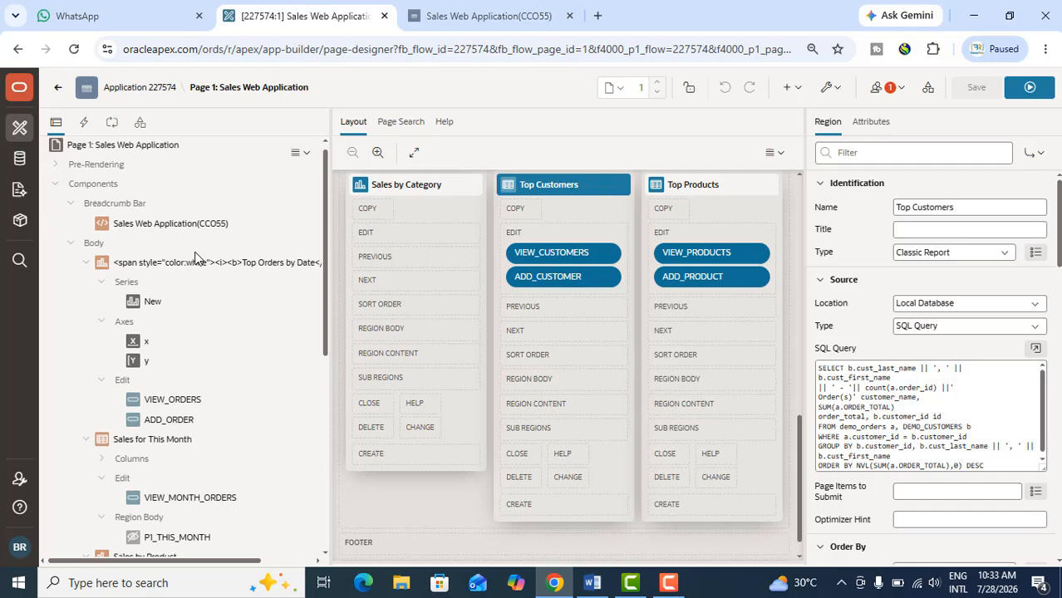
left_click(149, 94)
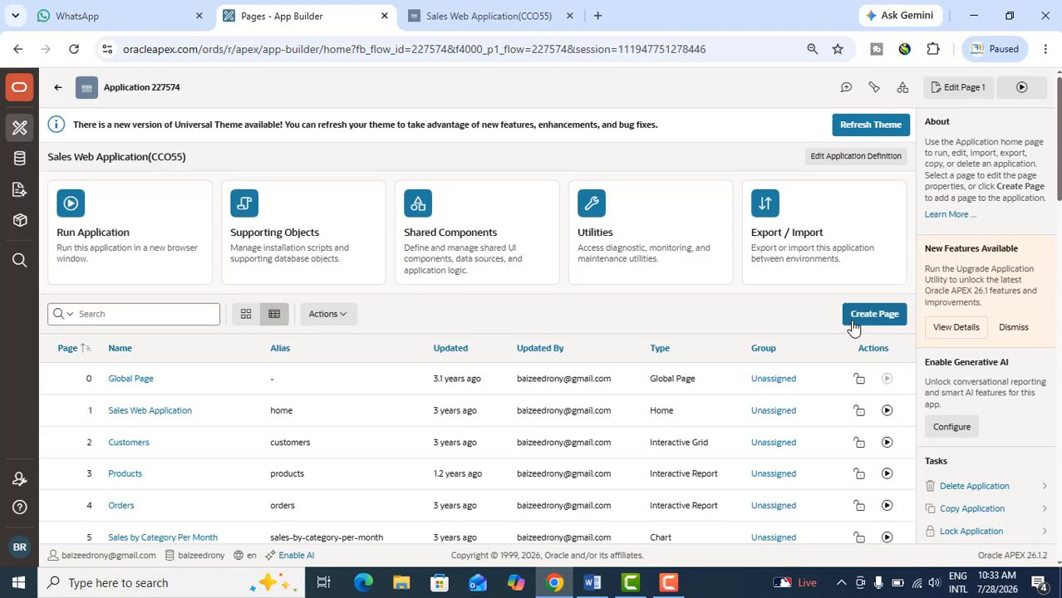
Start creating a blank page in the application and name it Customers Orders
left_click(863, 330)
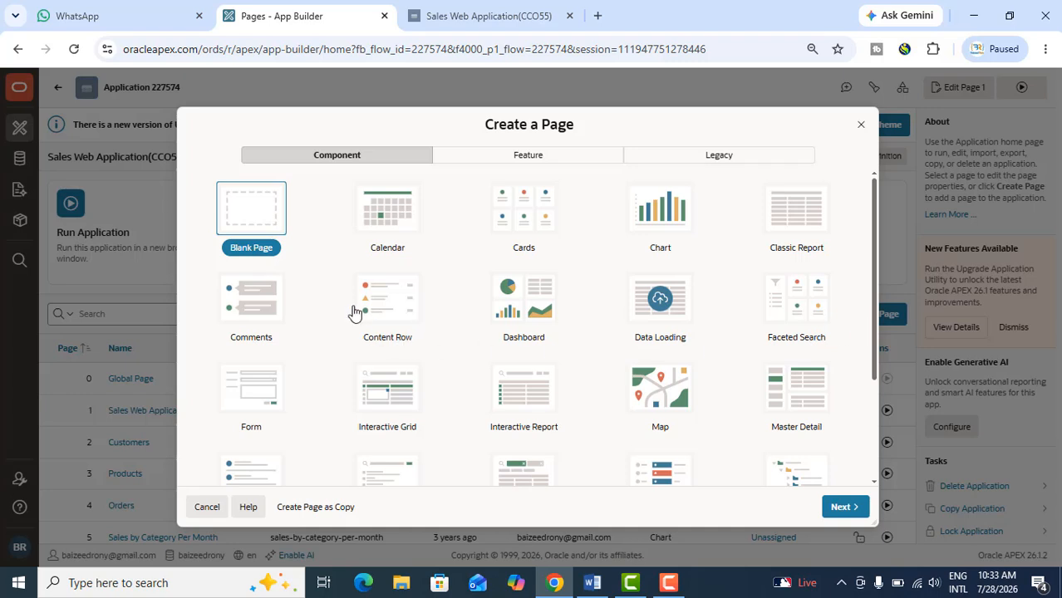
left_click(843, 509)
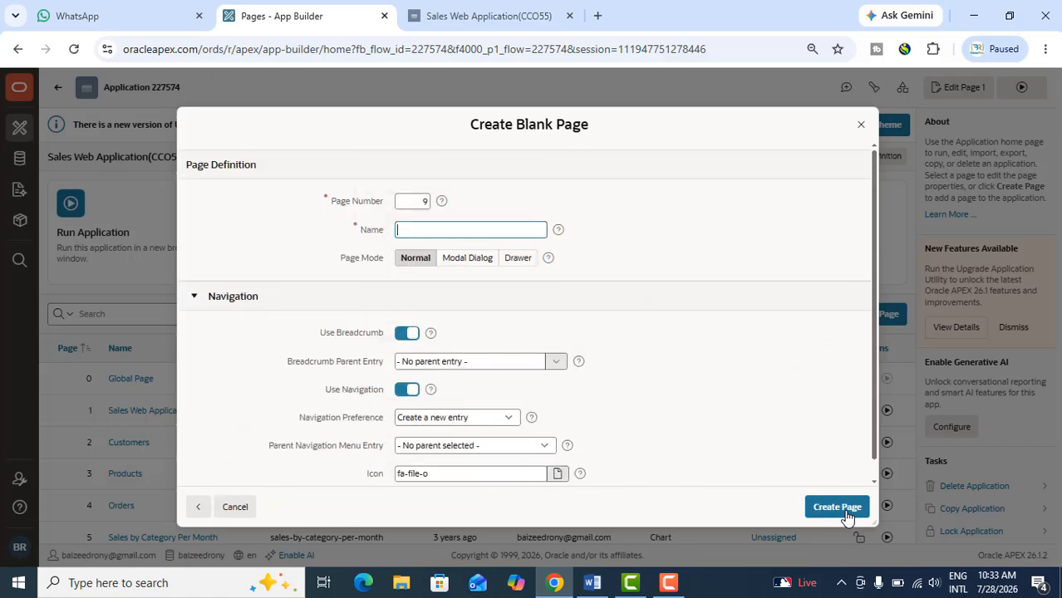
left_click_drag(332, 209, 382, 214)
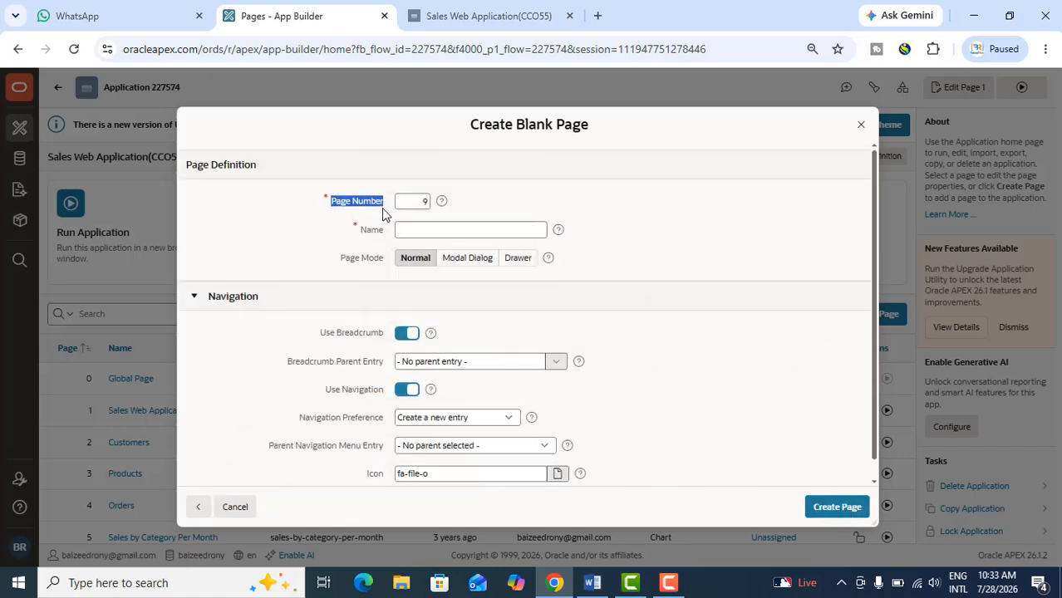
left_click(426, 232)
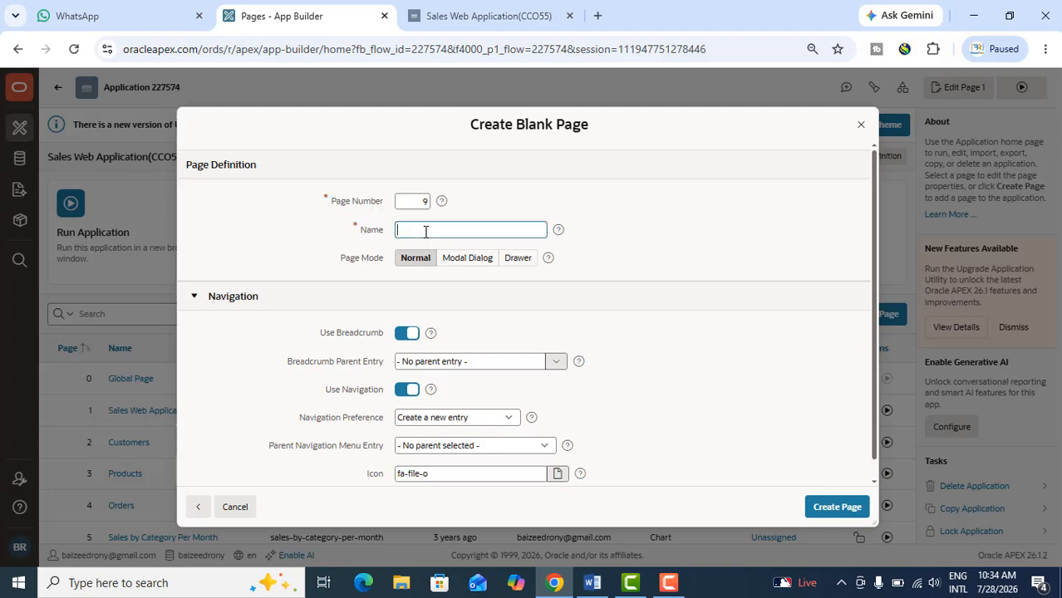
type("Customers Orders")
Set Oracle Apex Charts as the parent navigation menu entry and create the page
left_click(457, 448)
scroll(465, 365, "down", 3)
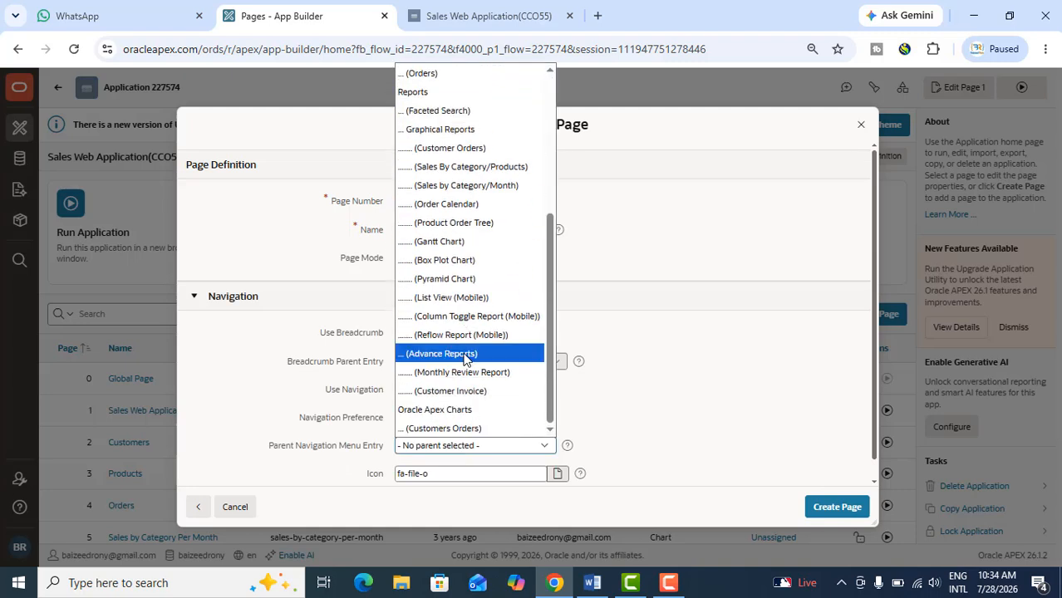
left_click(448, 410)
scroll(481, 370, "down", 1)
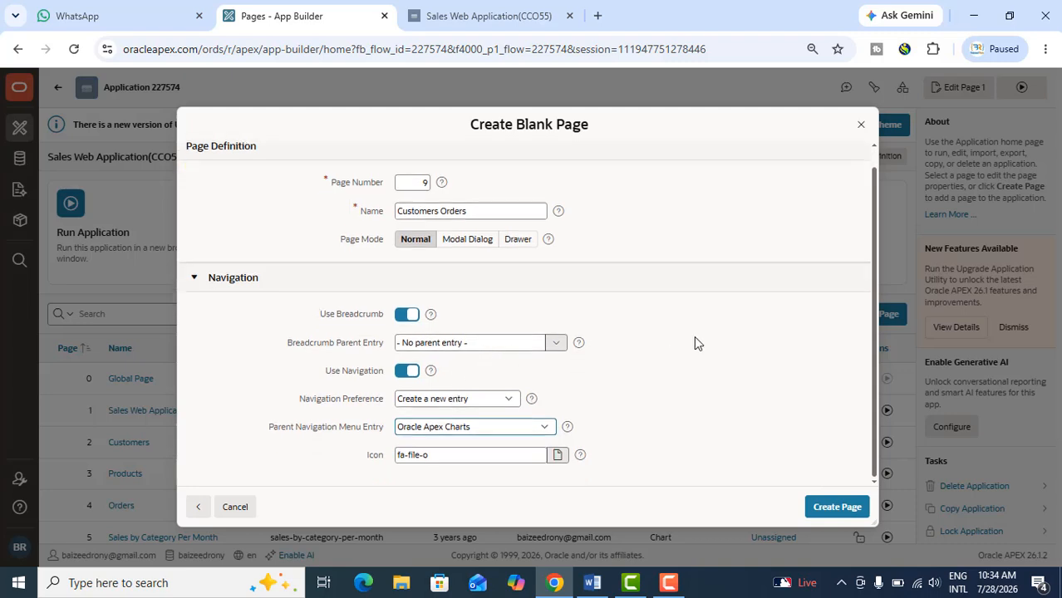
left_click(833, 507)
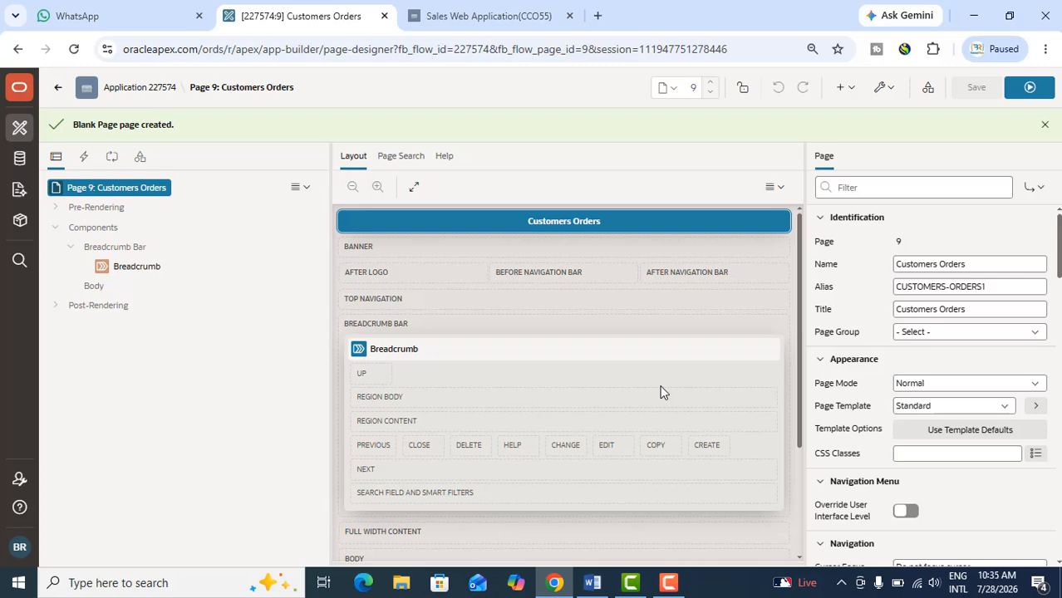
Add a region to the Body of the Customers Orders page and set its type to Chart
left_click(94, 287)
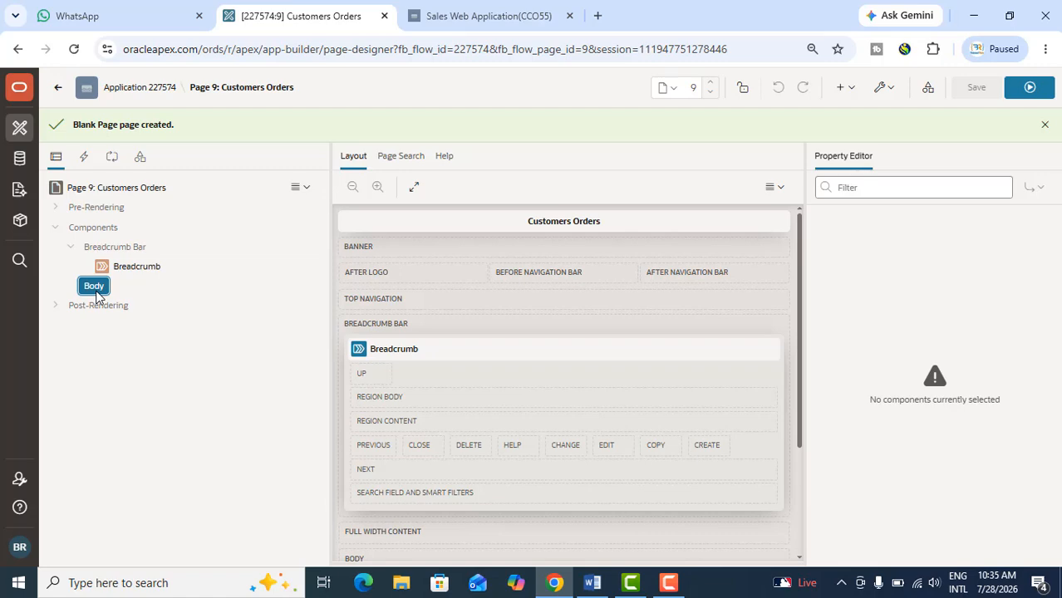
right_click(97, 294)
left_click(135, 302)
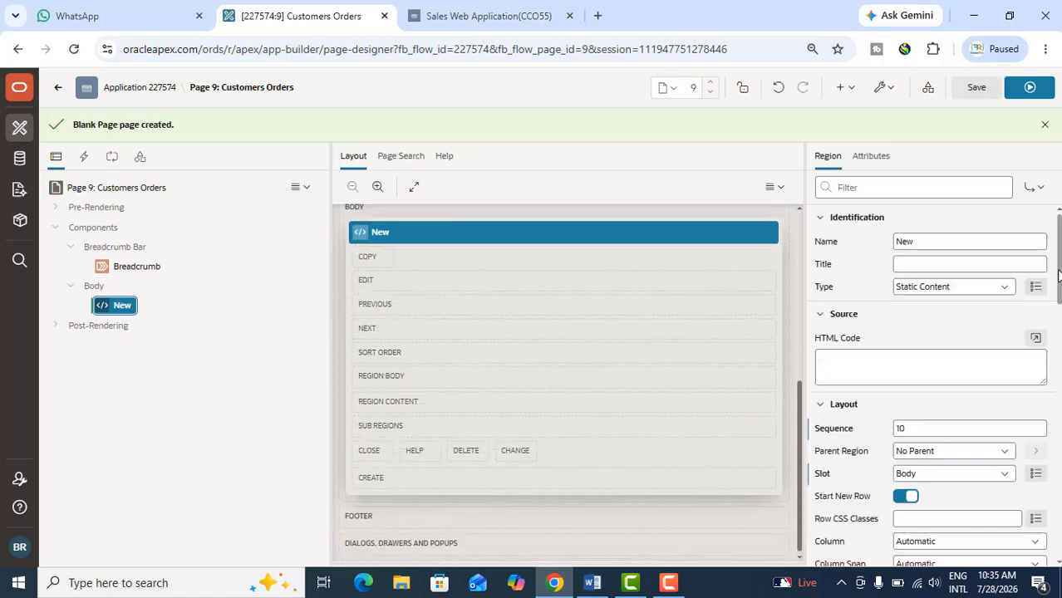
left_click(932, 287)
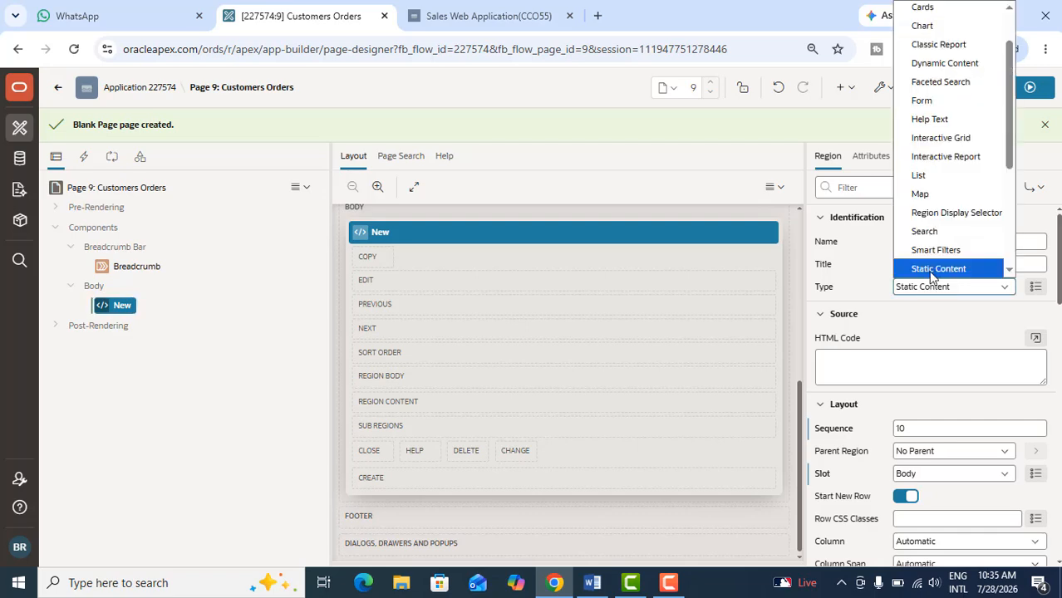
scroll(920, 158, "up", 2)
key("Escape")
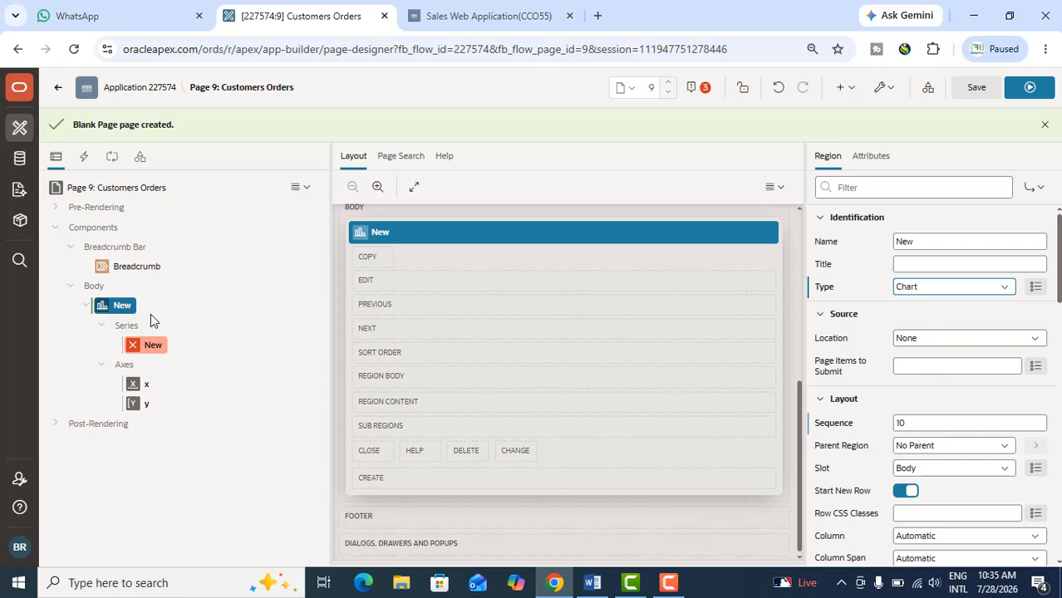
Set the chart region's source to Local Database with type SQL Query, and open the query in the code editor
left_click(924, 334)
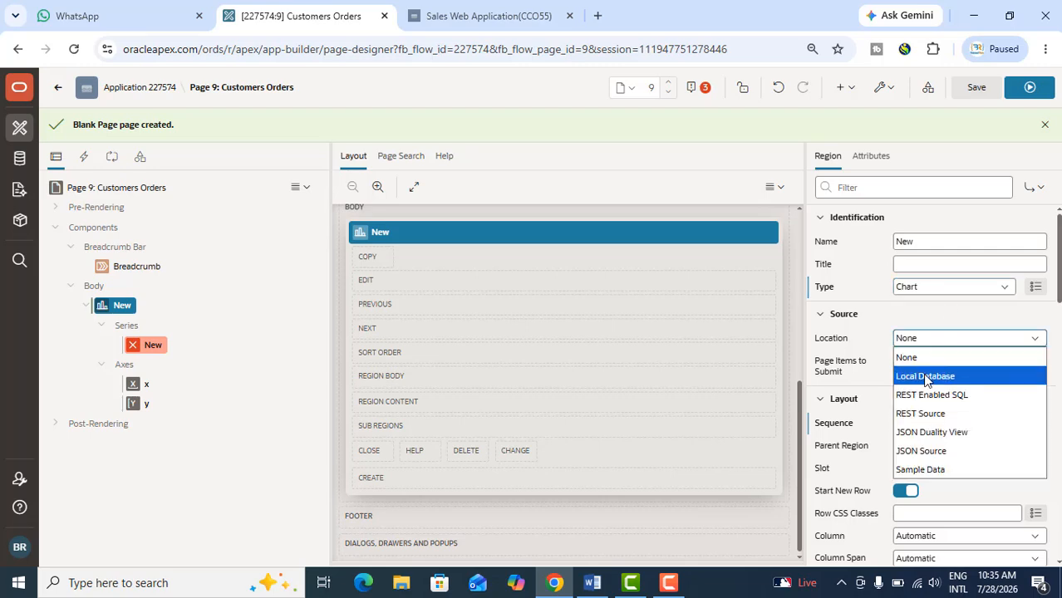
key("Escape")
key("Down")
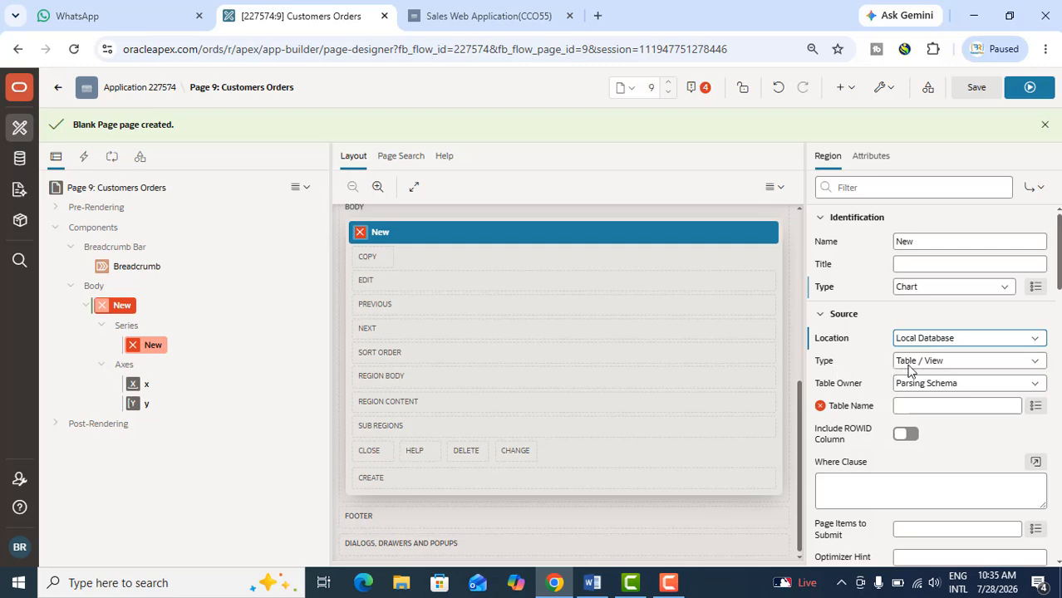
left_click(911, 363)
left_click(918, 398)
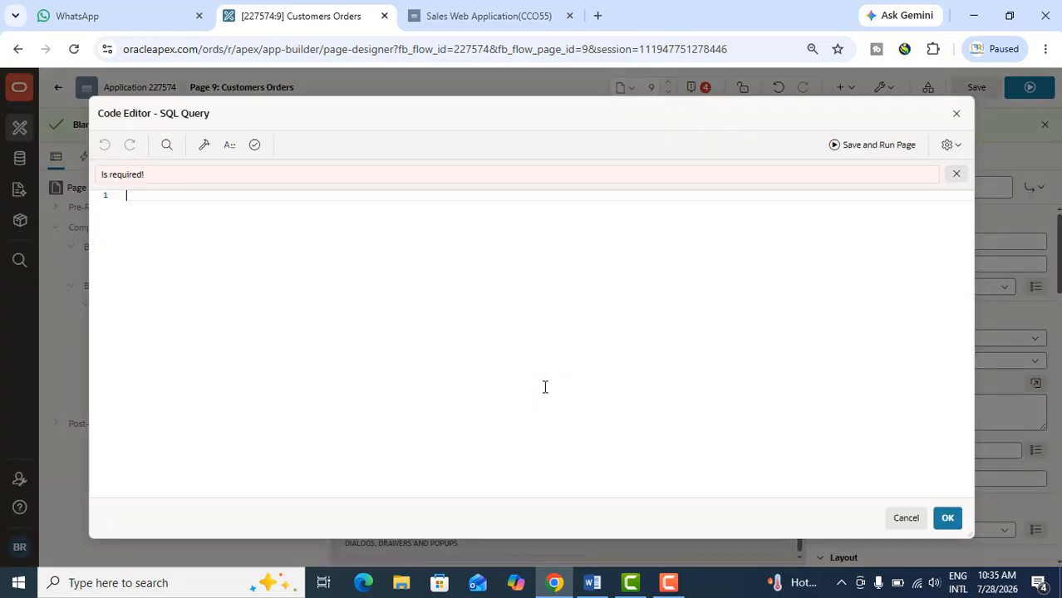
Switch to Word and copy the whole SQL query from SELECT c.customer_id through ORDER BY c.cust_last_name
left_click(591, 582)
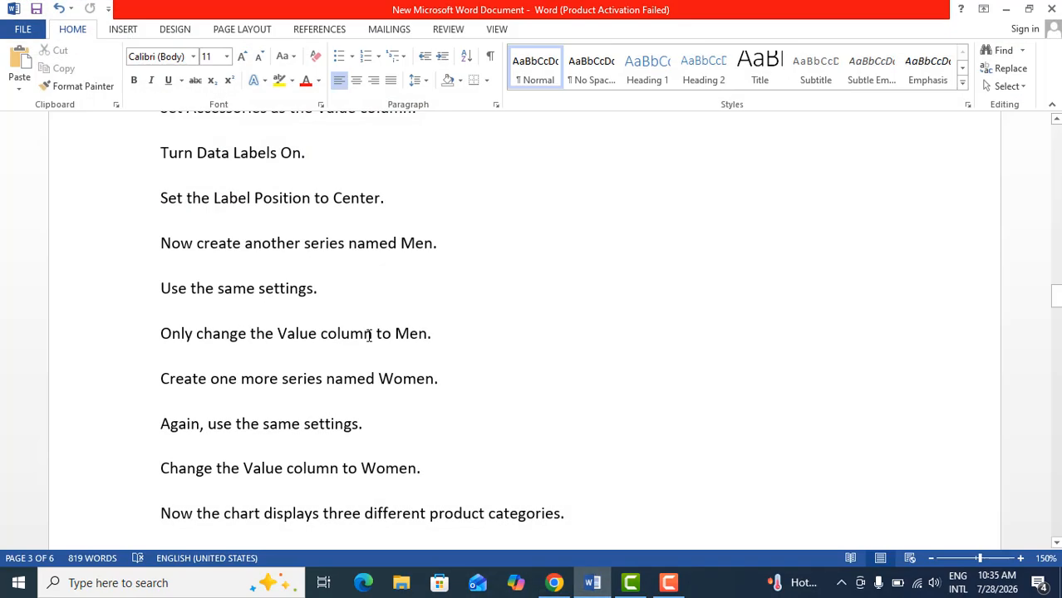
scroll(369, 334, "down", 3)
scroll(369, 334, "down", 20)
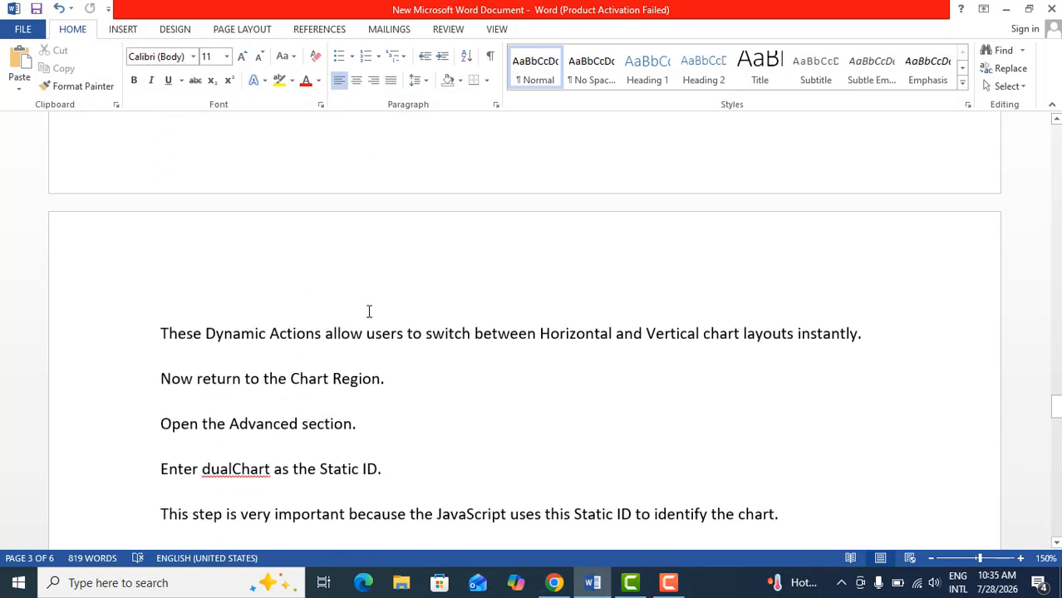
scroll(369, 310, "up", 20)
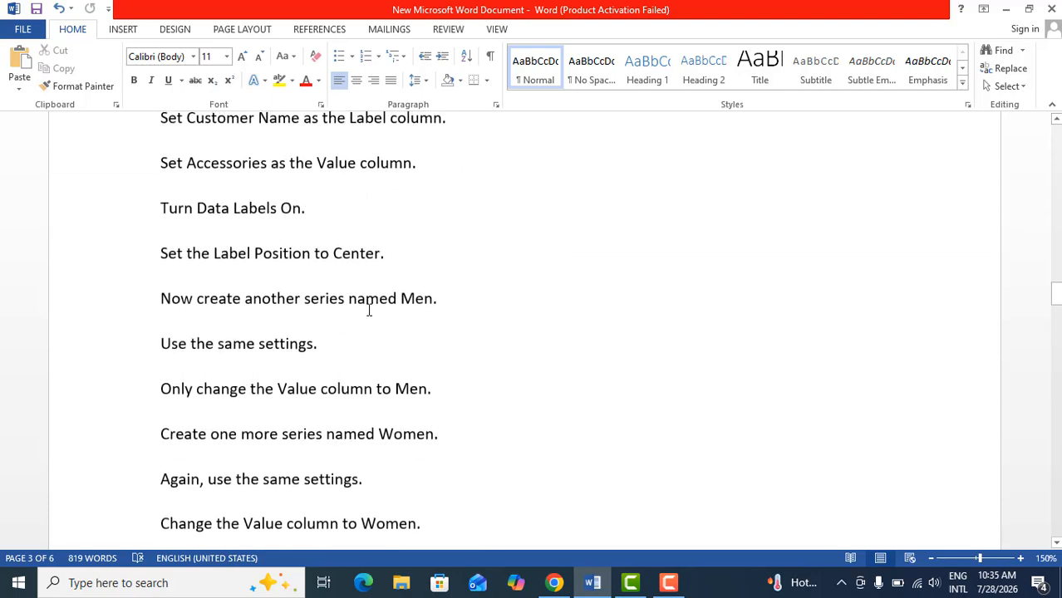
scroll(369, 310, "up", 15)
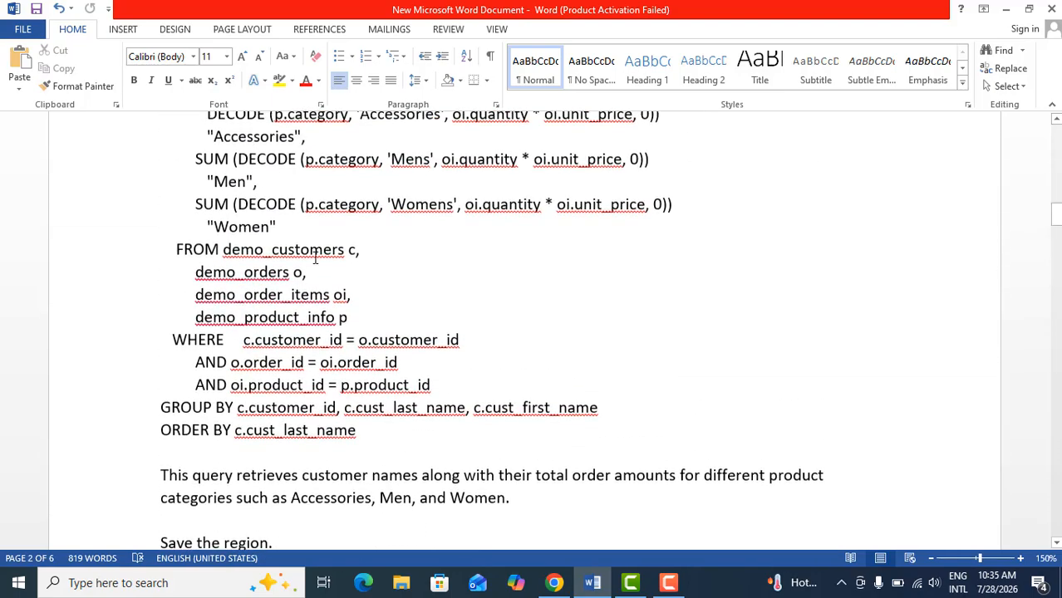
scroll(330, 270, "up", 5)
scroll(204, 333, "down", 5)
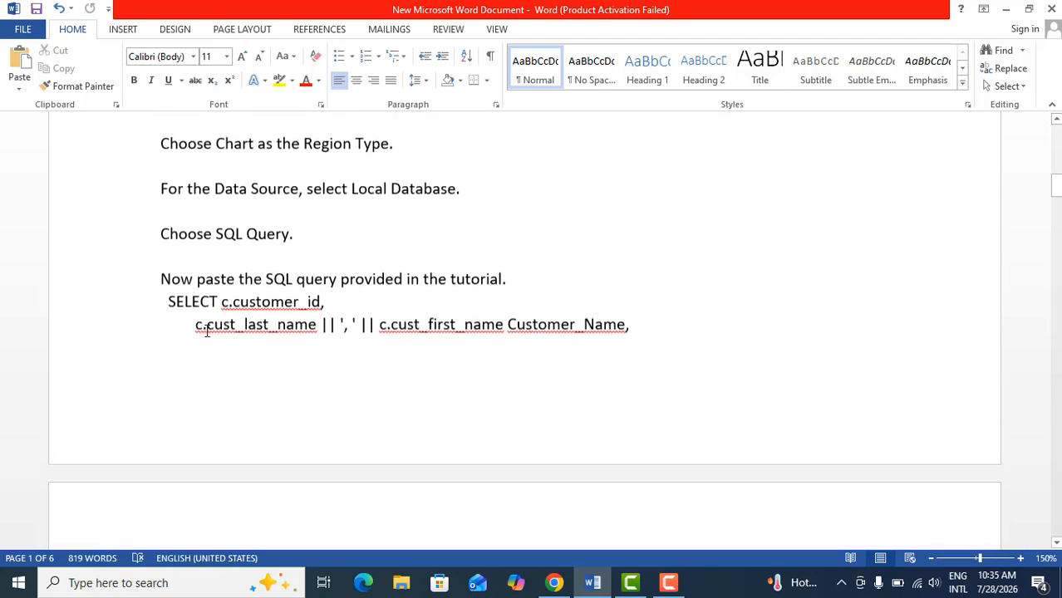
left_click_drag(166, 190, 360, 436)
scroll(289, 417, "down", 4)
scroll(334, 456, "down", 4)
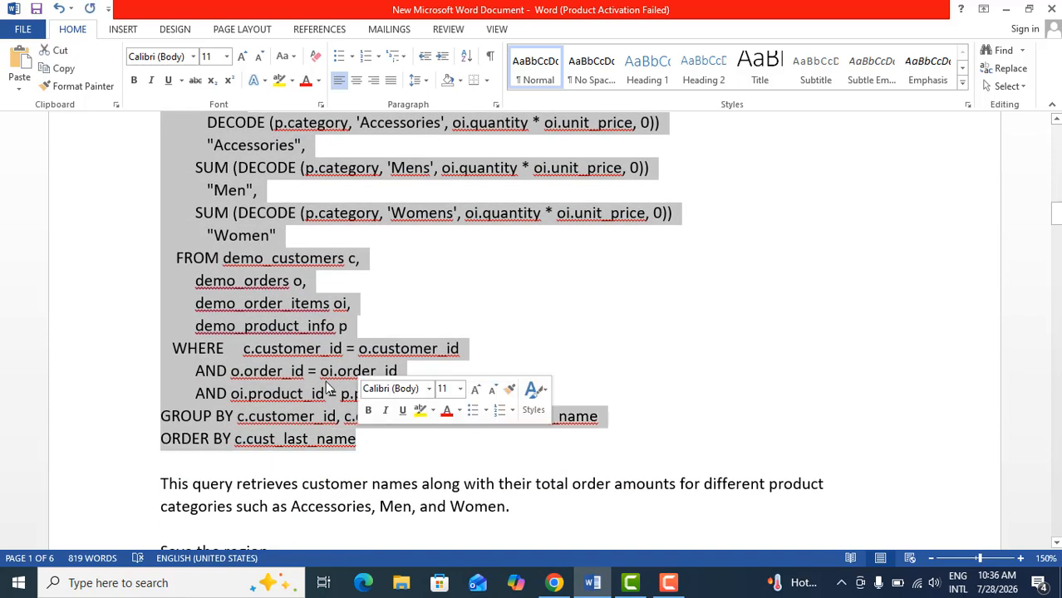
right_click(313, 124)
left_click(358, 152)
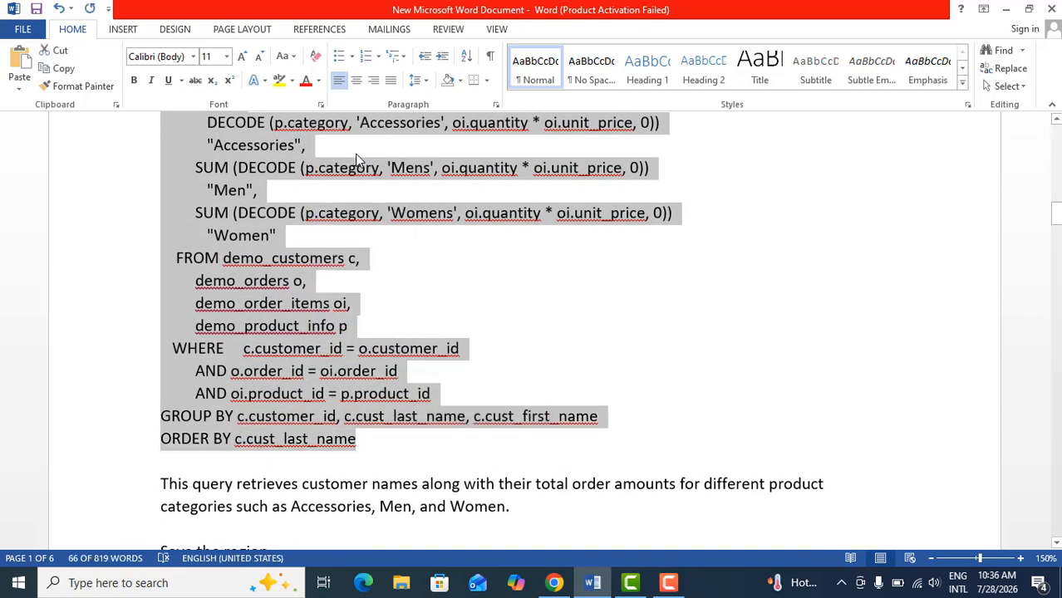
Switch back to Chrome, paste the copied SQL query into the code editor, validate it and accept it
left_click(553, 582)
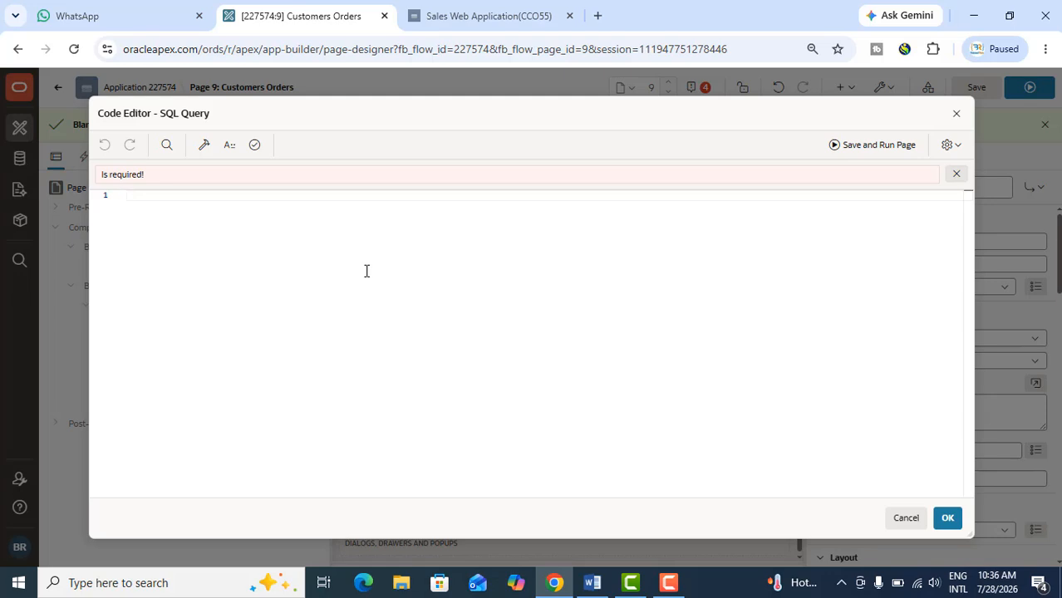
key("ctrl+v")
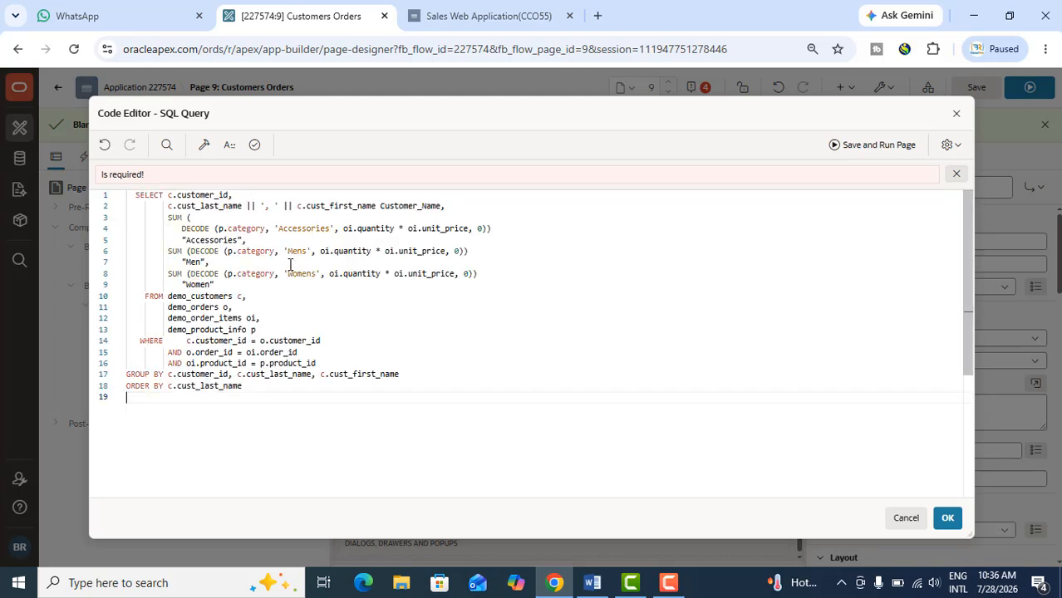
left_click(254, 145)
left_click(947, 520)
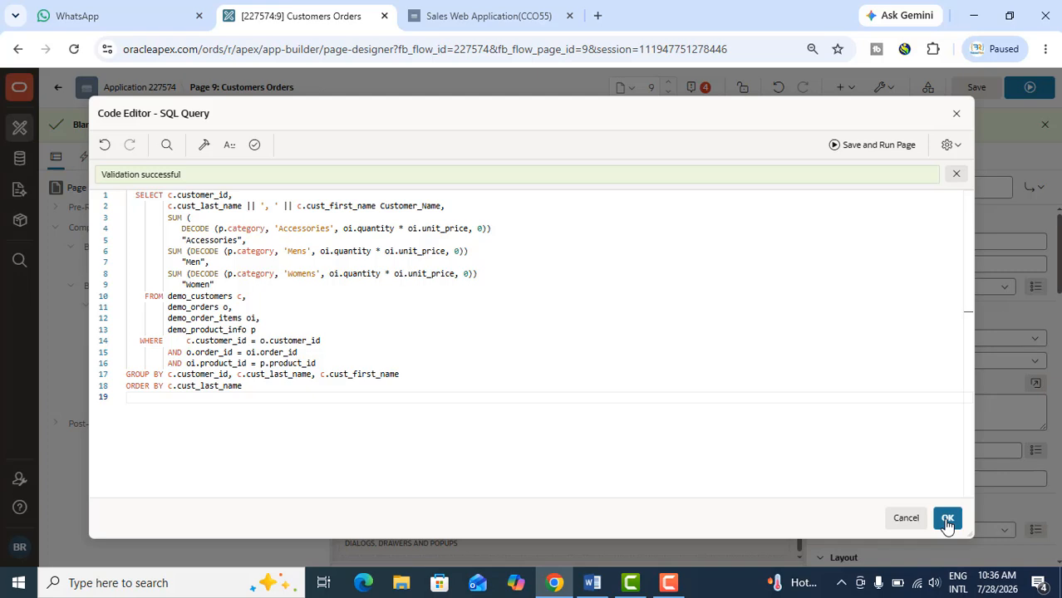
left_click(947, 520)
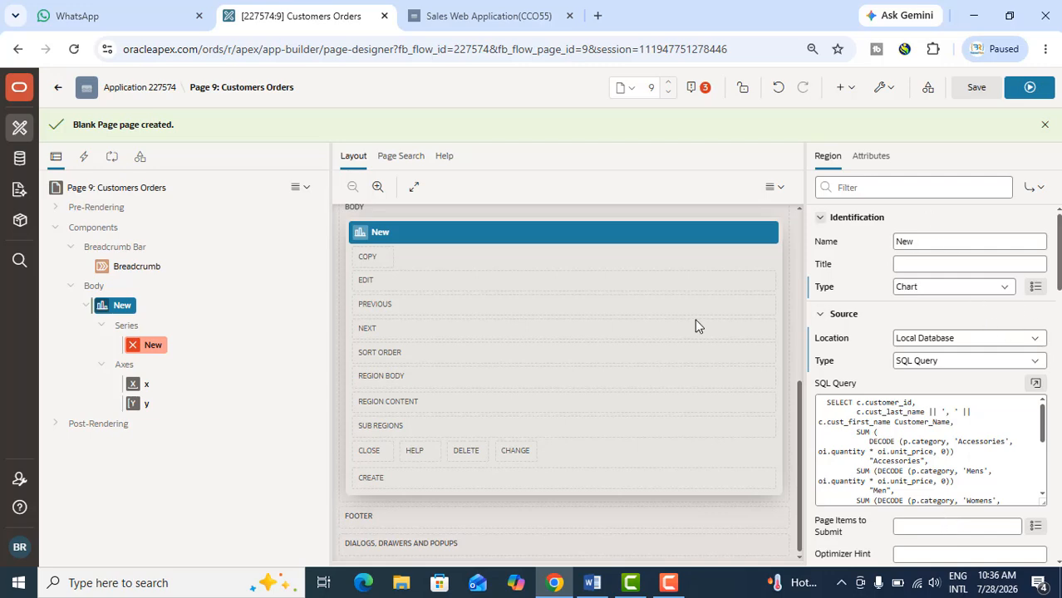
Turn on stacking in the chart region's appearance attributes
left_click(872, 164)
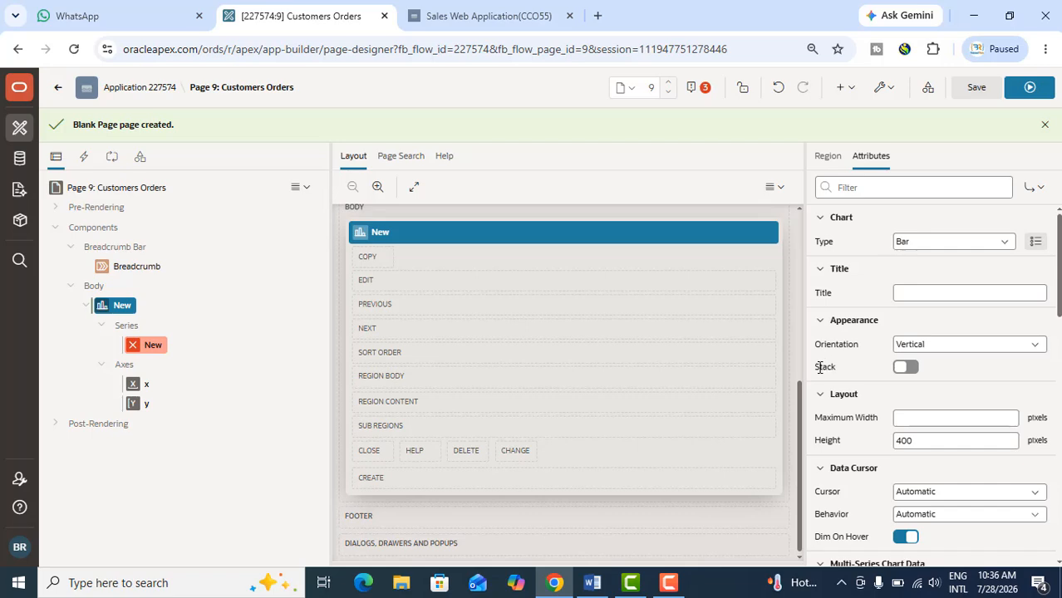
left_click_drag(818, 367, 836, 367)
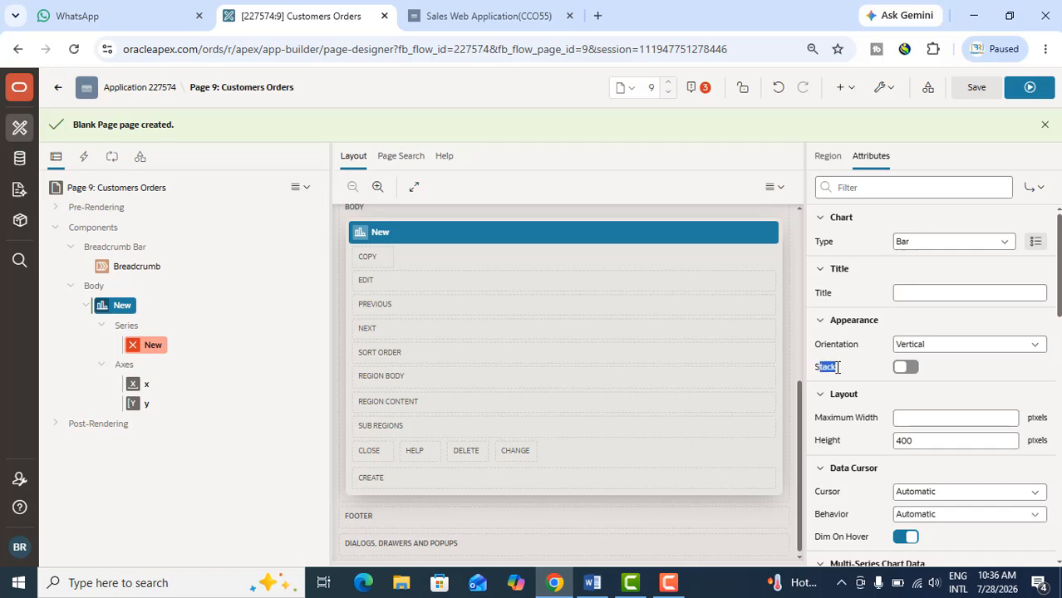
left_click(905, 367)
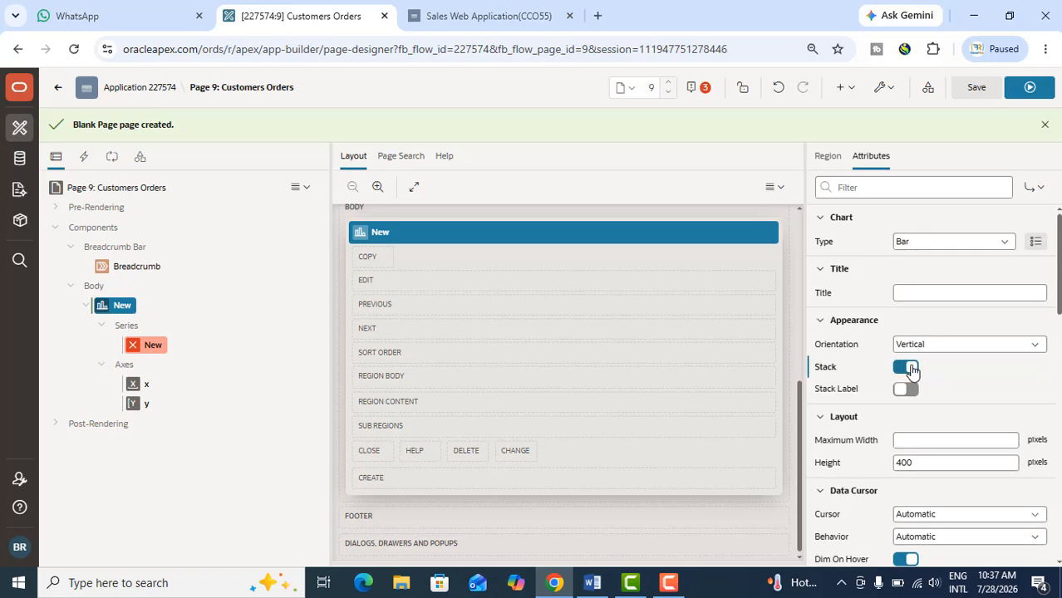
Set the chart's maximum width to 800 pixels and its height to 500 pixels
left_click(900, 442)
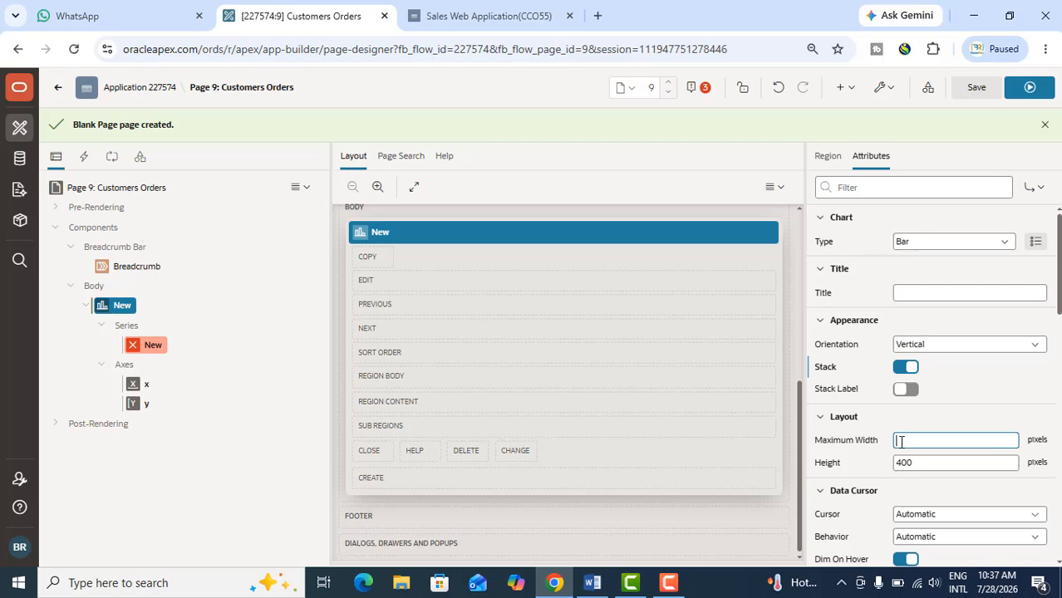
type("800")
double_click(896, 462)
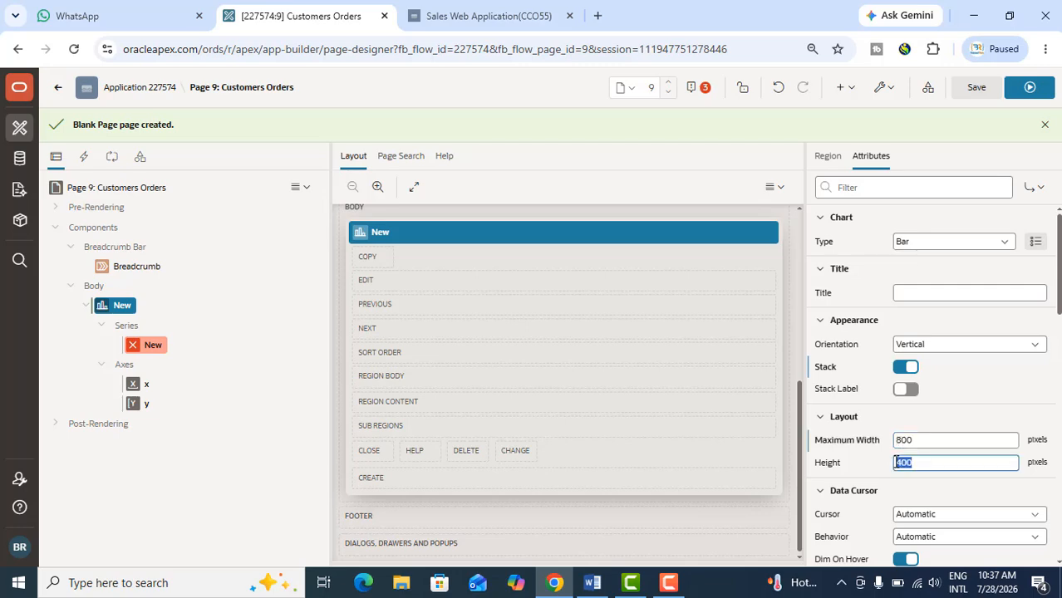
type("8")
type("00")
Review the chart's data cursor, multi-series data, animation, tooltip and legend attributes, including the legend's Hide and Show Behavior
scroll(889, 510, "down", 2)
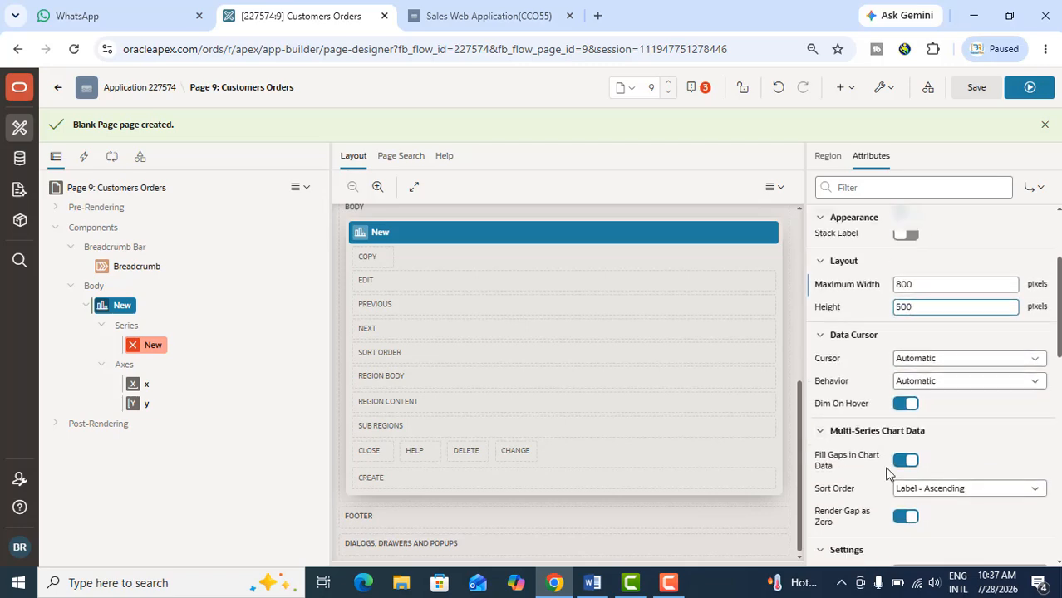
scroll(886, 474, "down", 2)
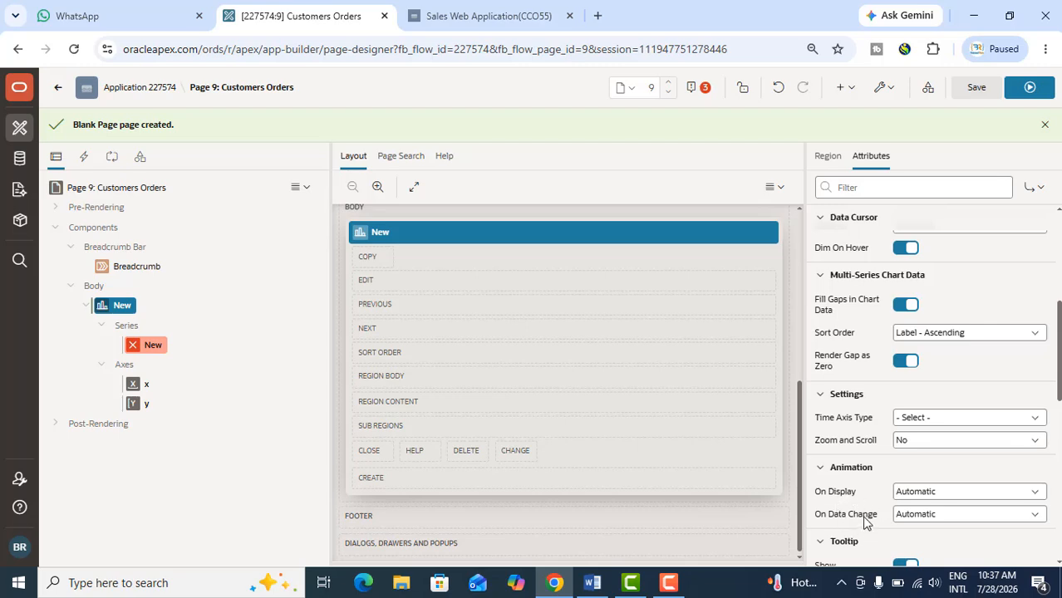
scroll(925, 503, "down", 5)
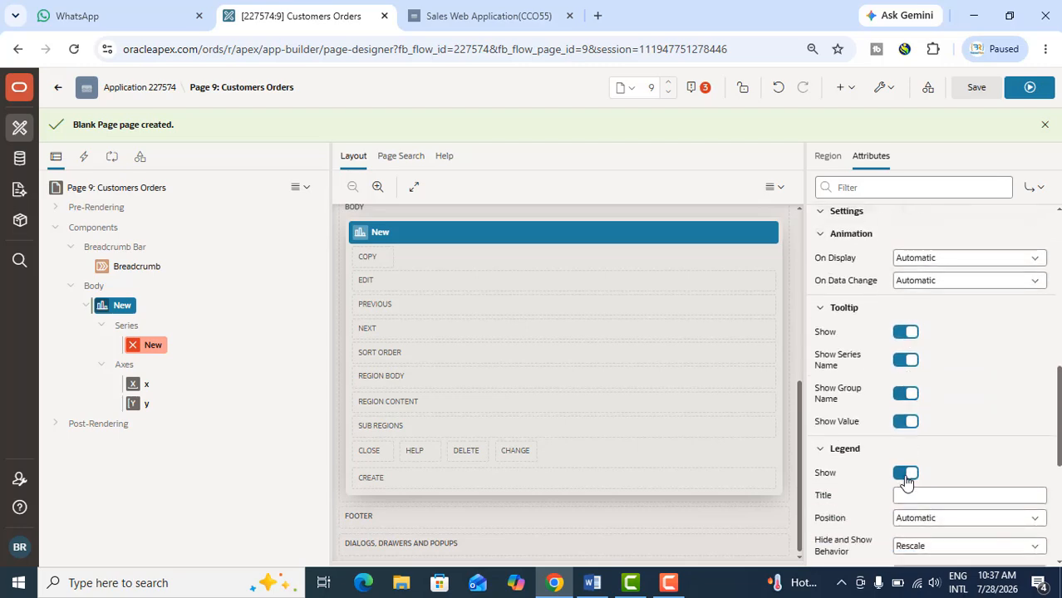
scroll(943, 413, "down", 5)
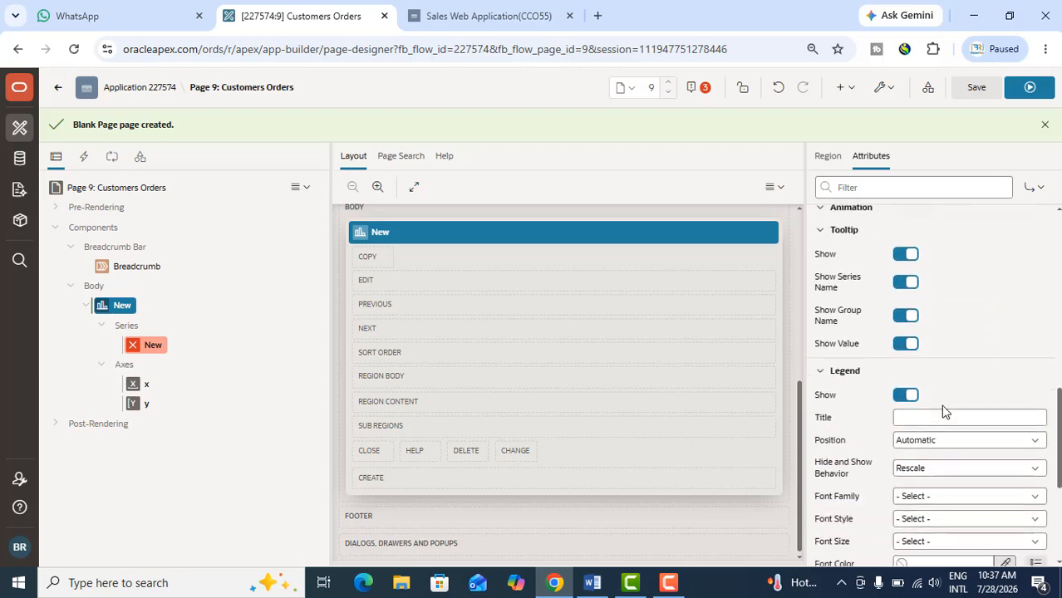
scroll(943, 413, "up", 3)
scroll(872, 422, "down", 3)
scroll(872, 426, "up", 10)
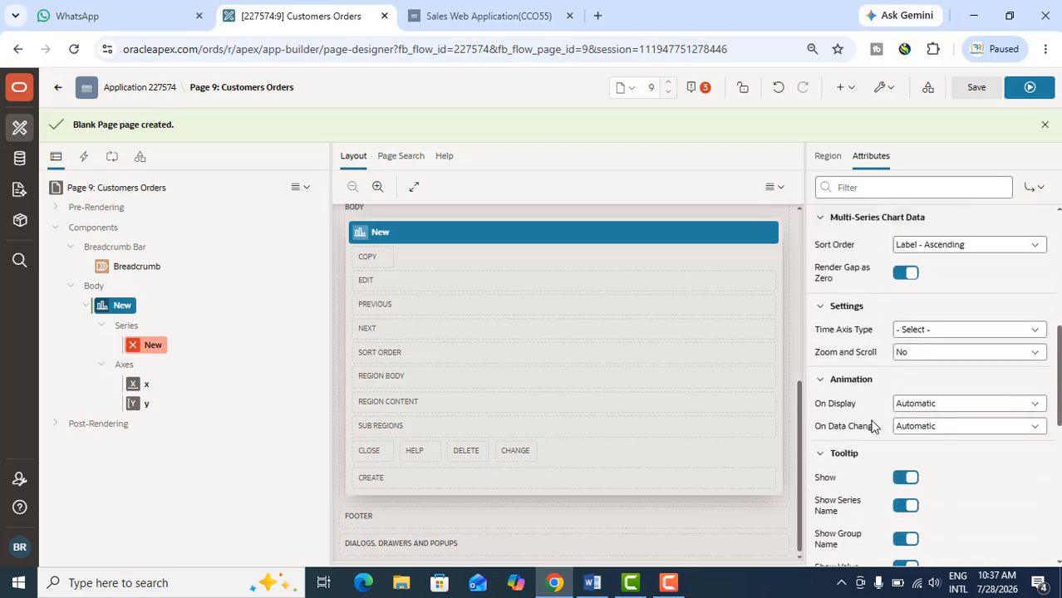
scroll(872, 426, "up", 2)
scroll(872, 426, "up", 1)
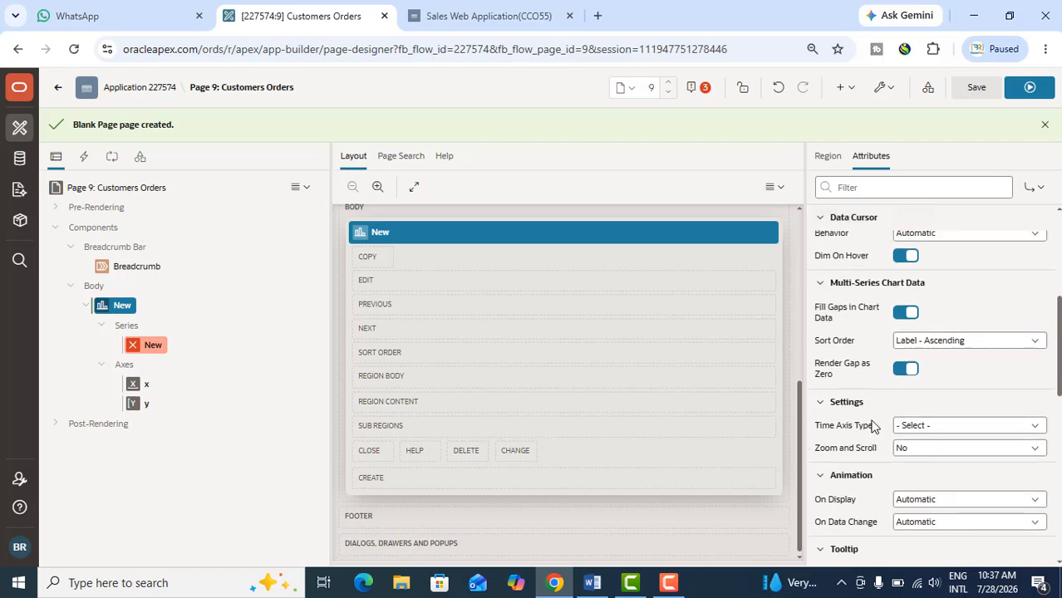
scroll(872, 426, "up", 2)
scroll(872, 426, "up", 1)
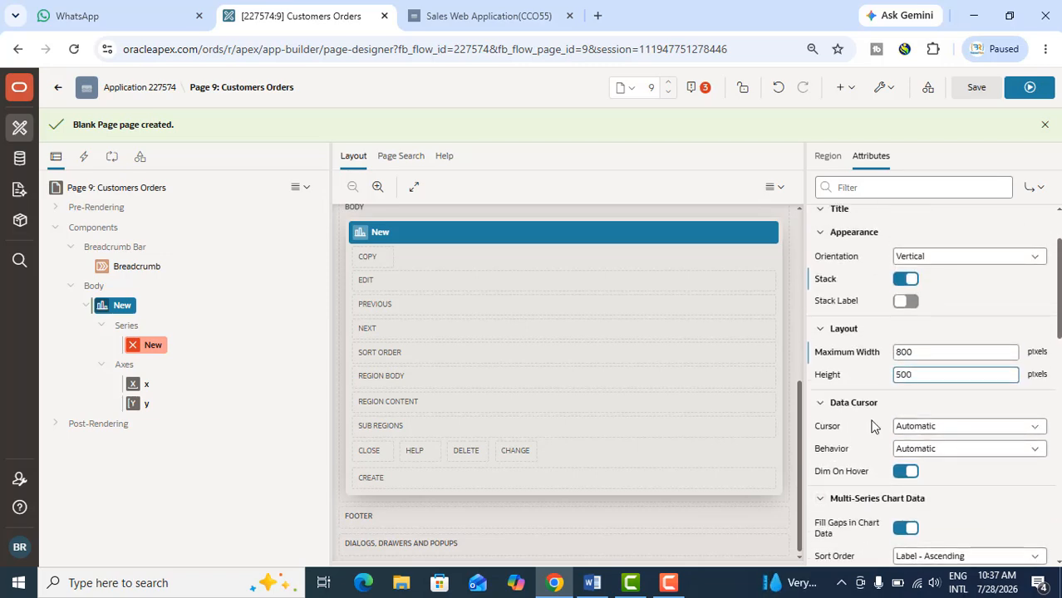
scroll(872, 425, "up", 2)
scroll(881, 419, "down", 3)
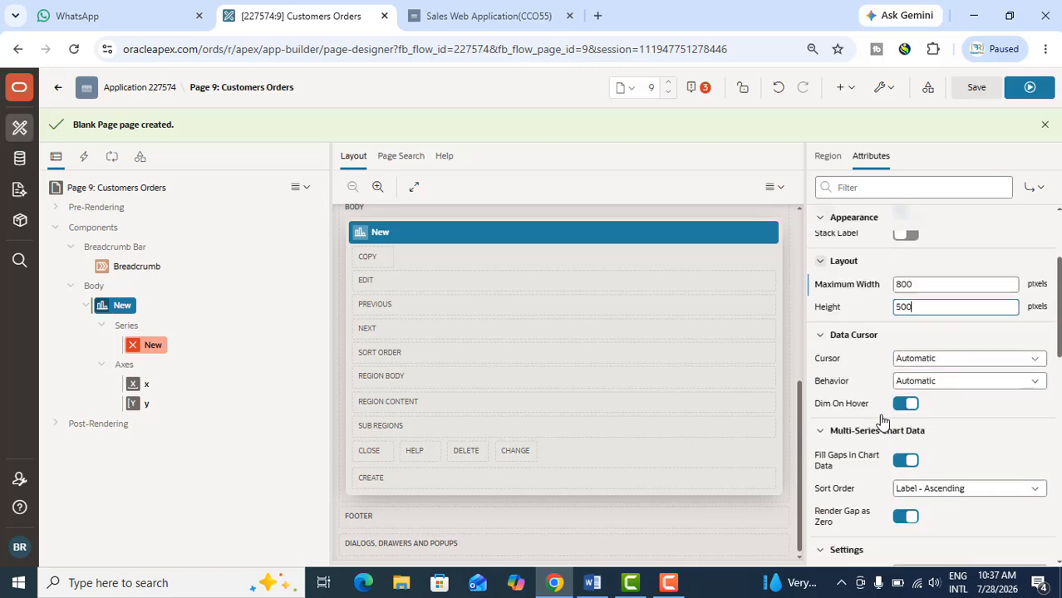
scroll(877, 422, "down", 1)
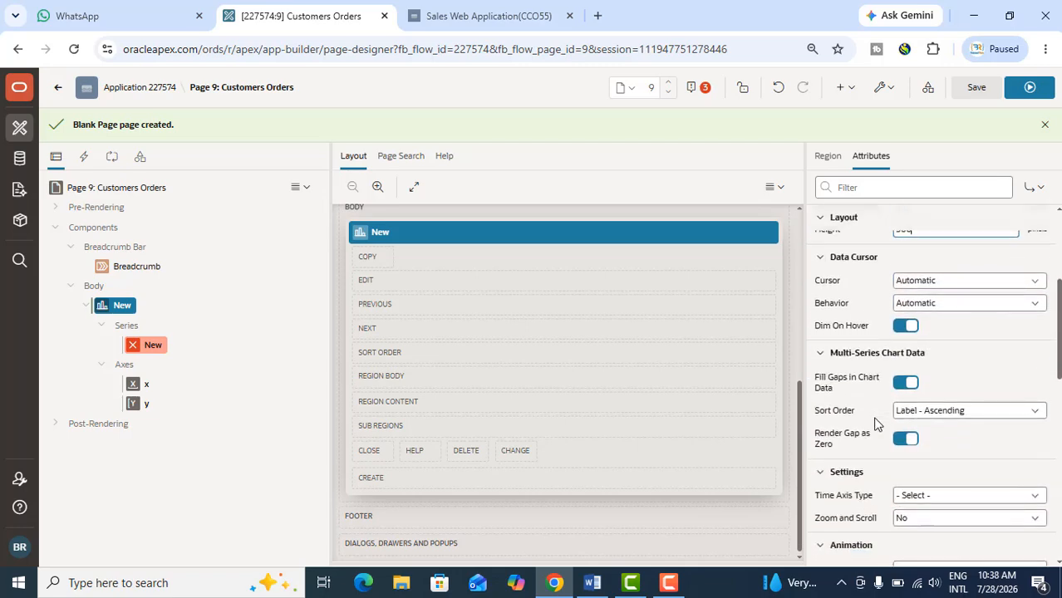
scroll(877, 423, "down", 1)
scroll(875, 426, "down", 2)
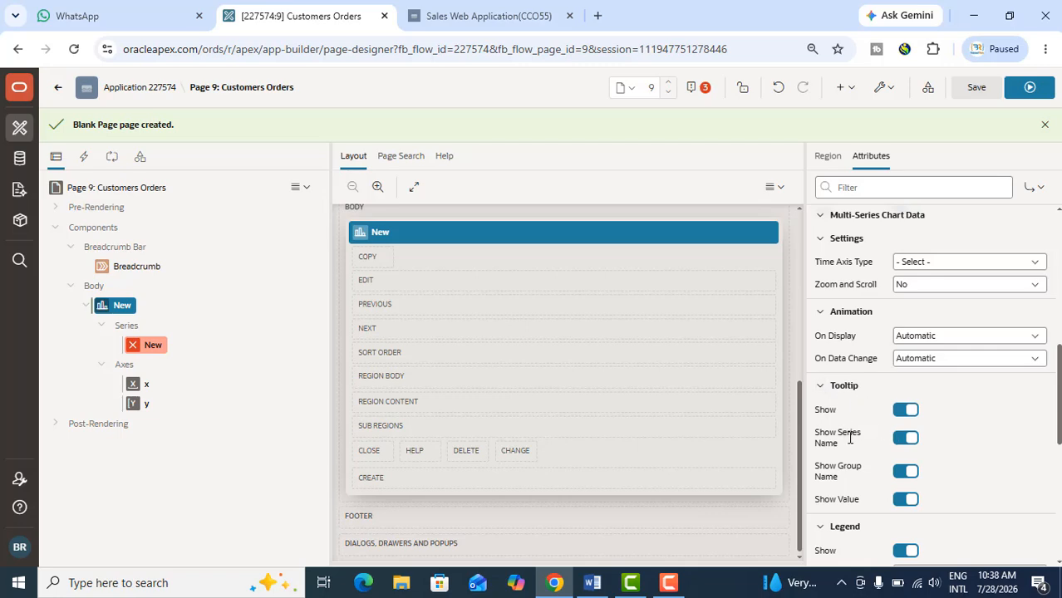
scroll(864, 473, "down", 2)
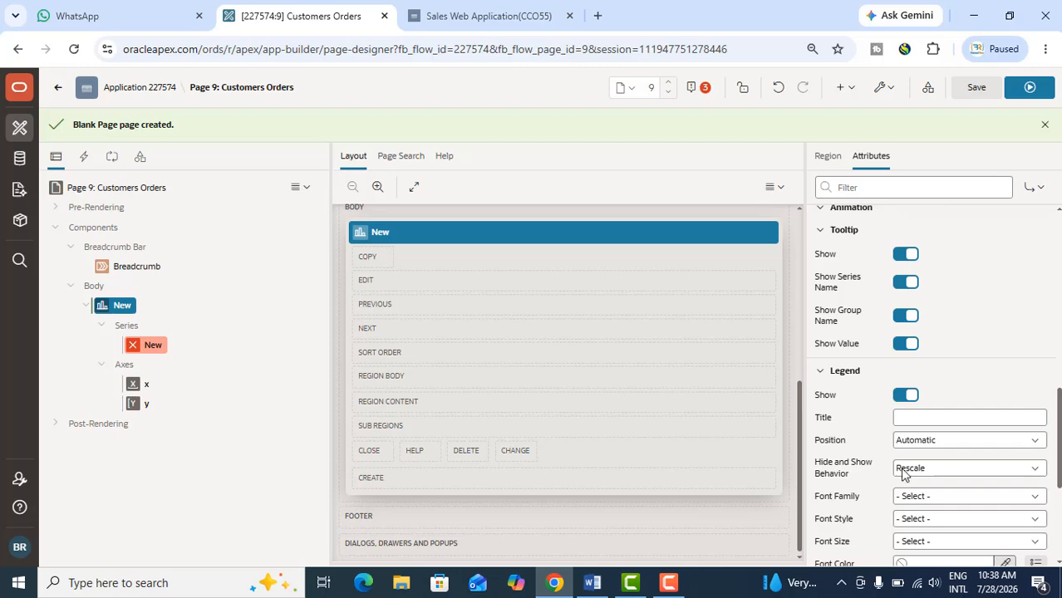
double_click(835, 463)
left_click_drag(837, 466, 848, 477)
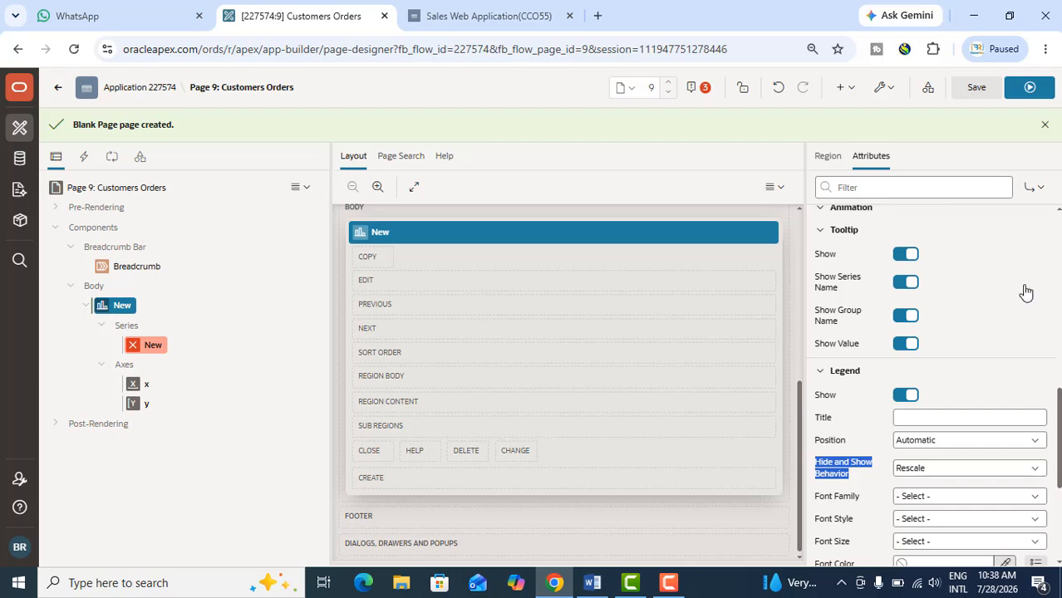
Rename the chart's new series to Accessories and set its source location to Region Source
left_click(149, 347)
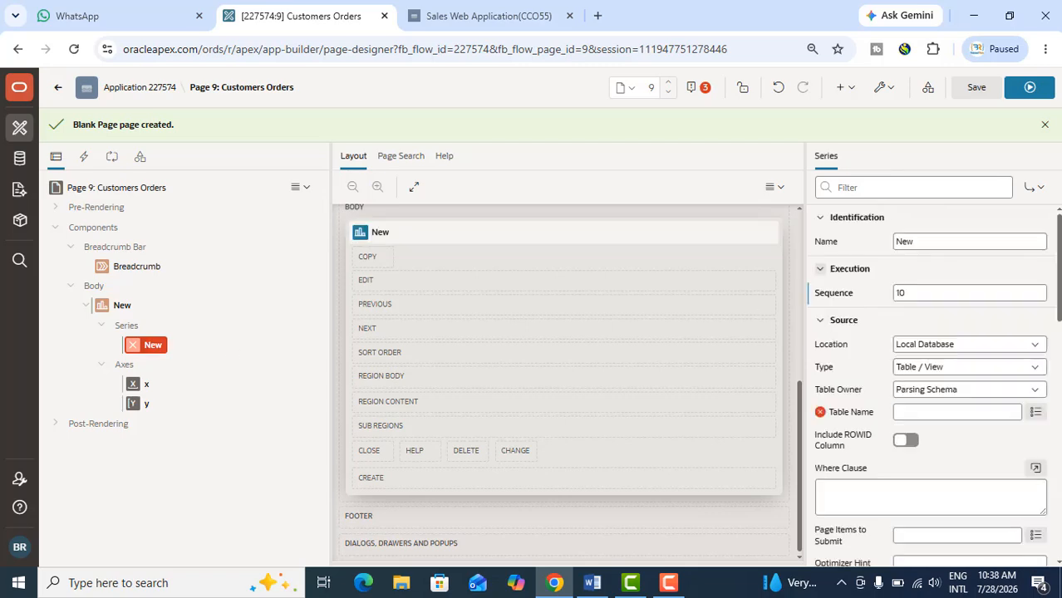
left_click_drag(951, 242, 884, 248)
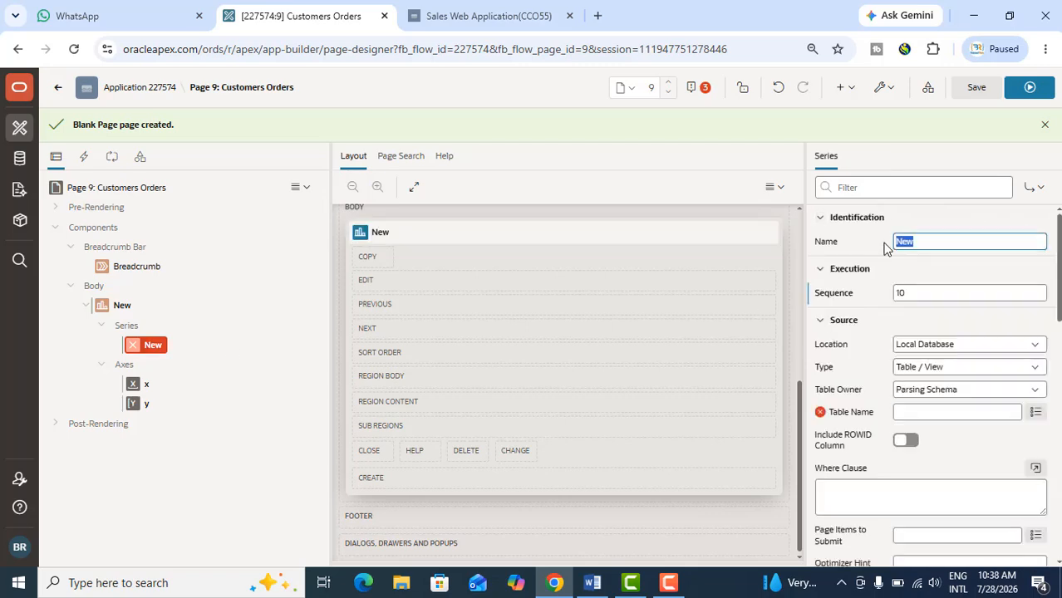
type("Accessories")
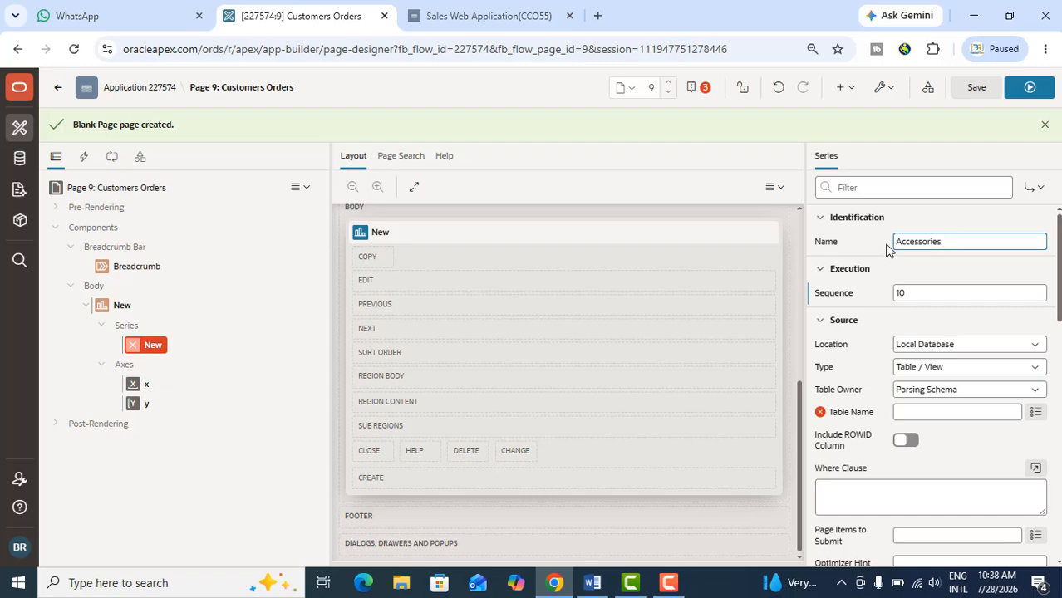
left_click(935, 349)
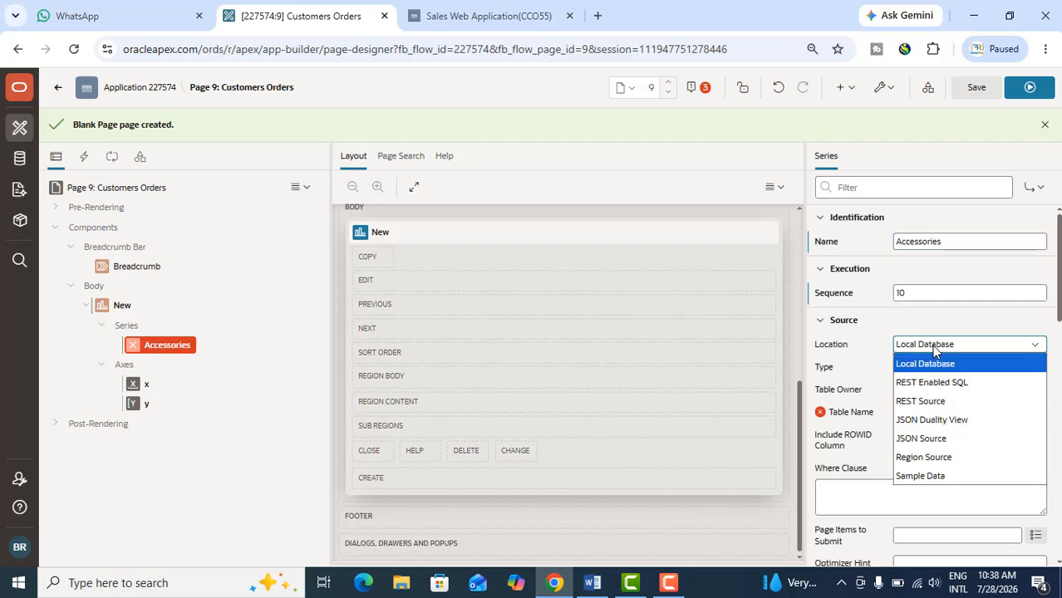
left_click(939, 458)
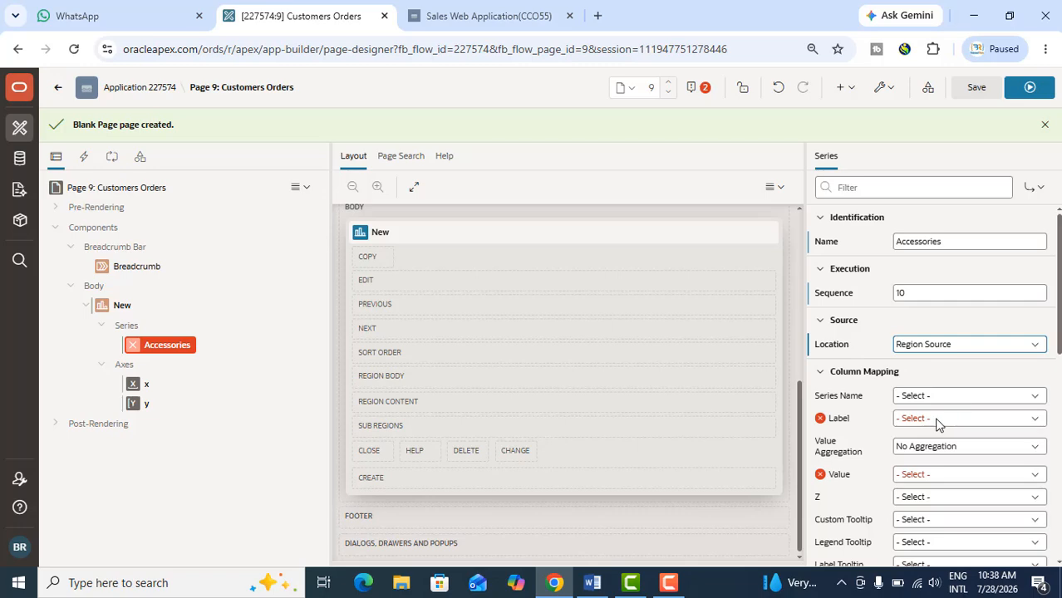
Map the Accessories series' label to CUSTOMER_NAME and its value to the Accessories column
left_click(937, 422)
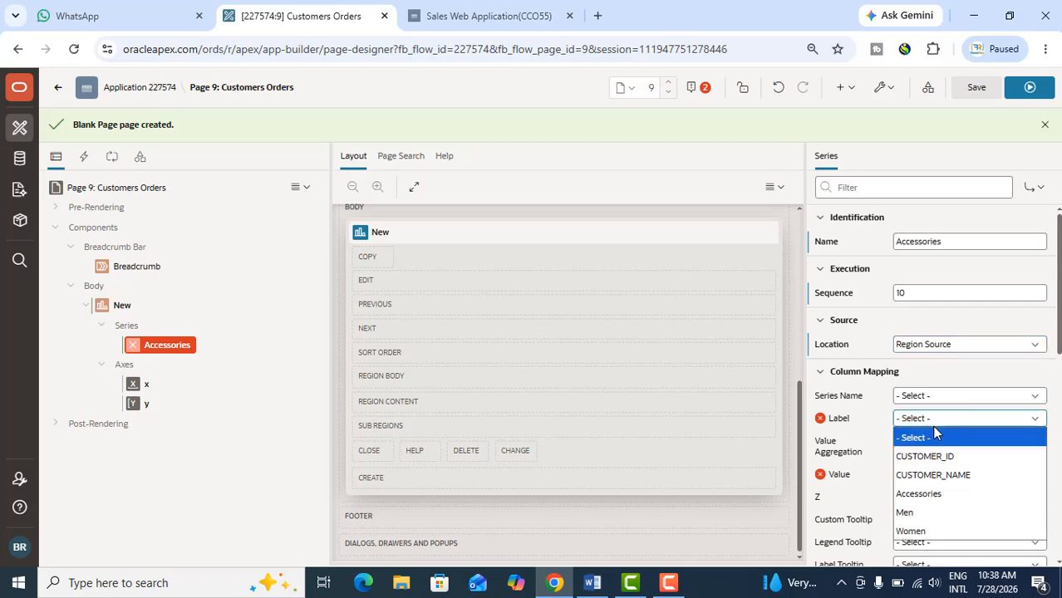
left_click(934, 494)
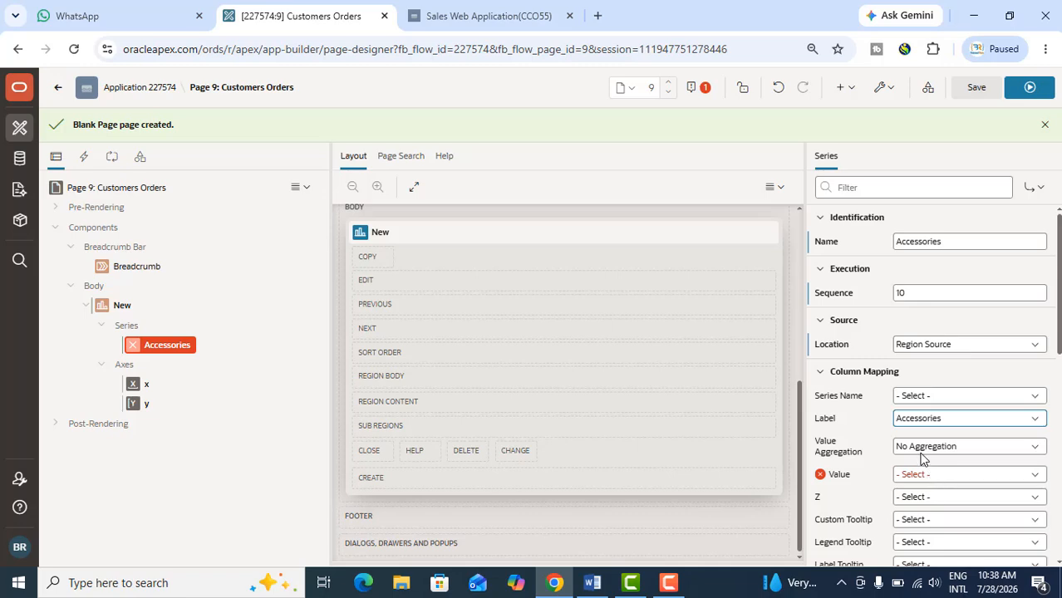
left_click(922, 422)
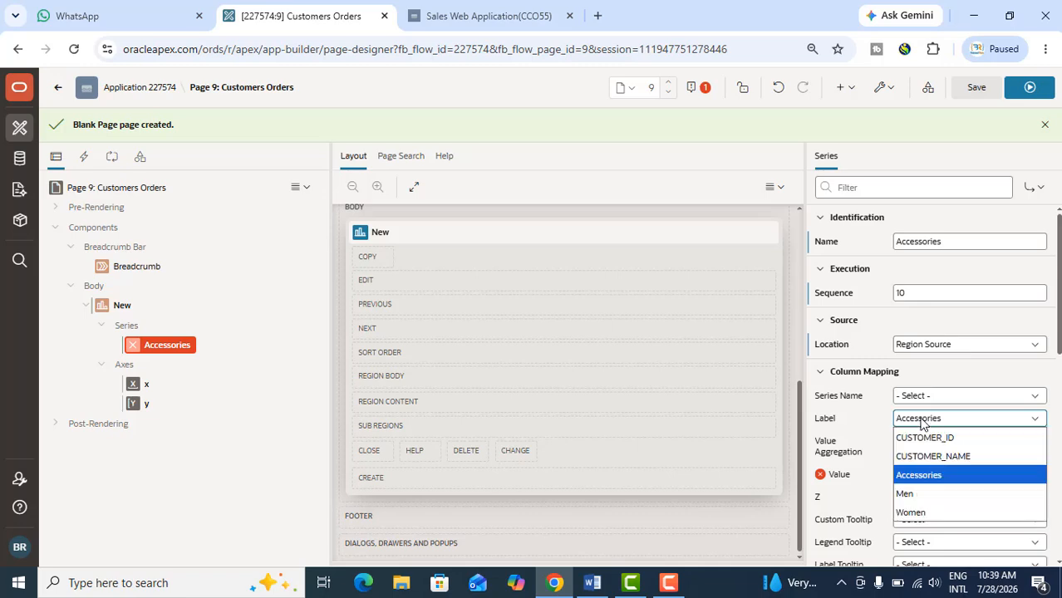
left_click(930, 456)
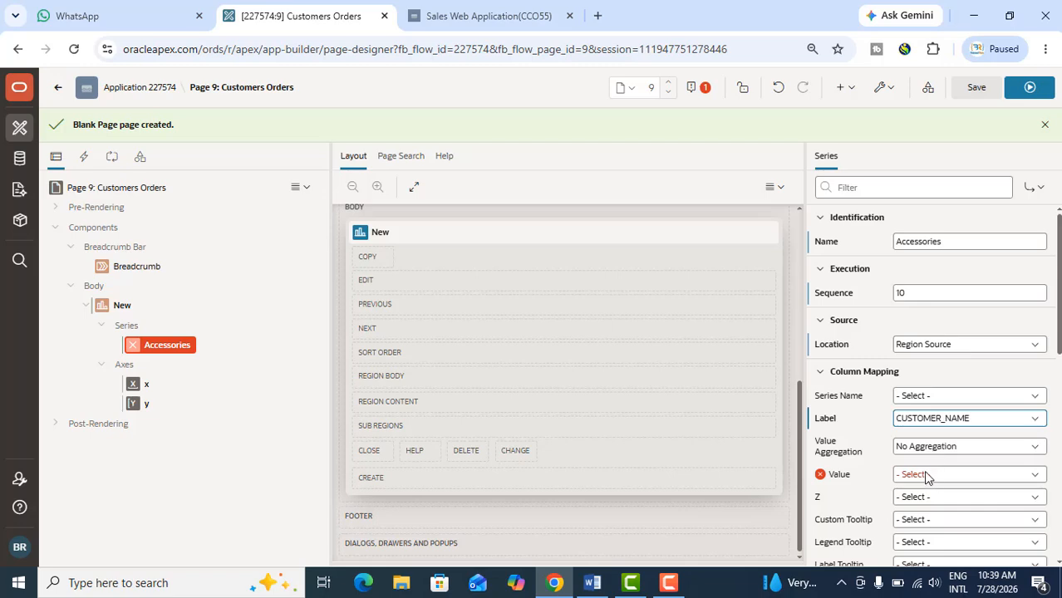
left_click(923, 470)
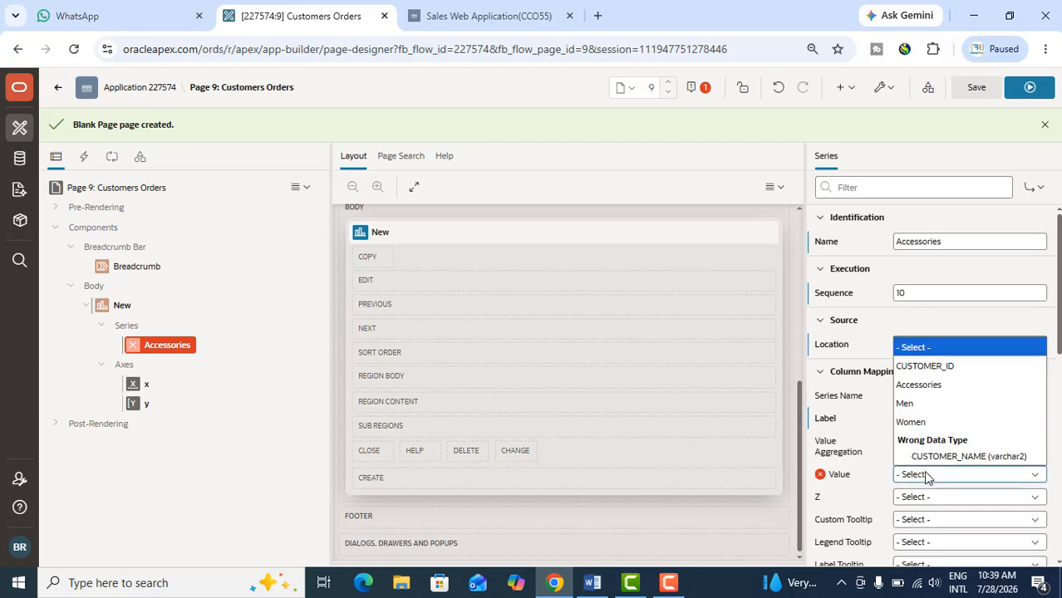
left_click(931, 388)
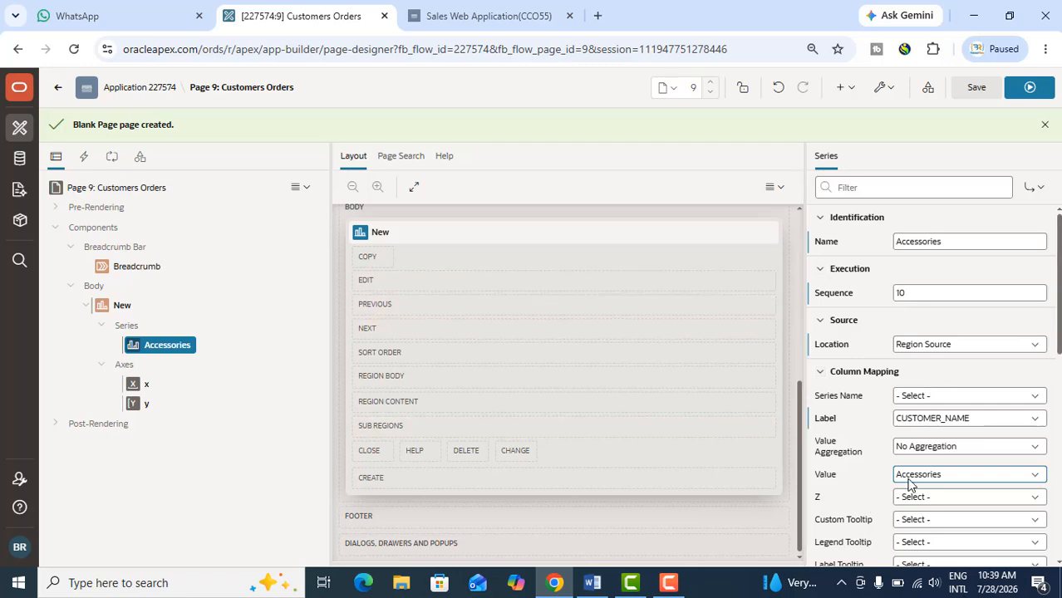
Review the Accessories series' remaining properties, from column mapping and appearance through link, label, performance, static ID and server-side condition
scroll(910, 473, "down", 3)
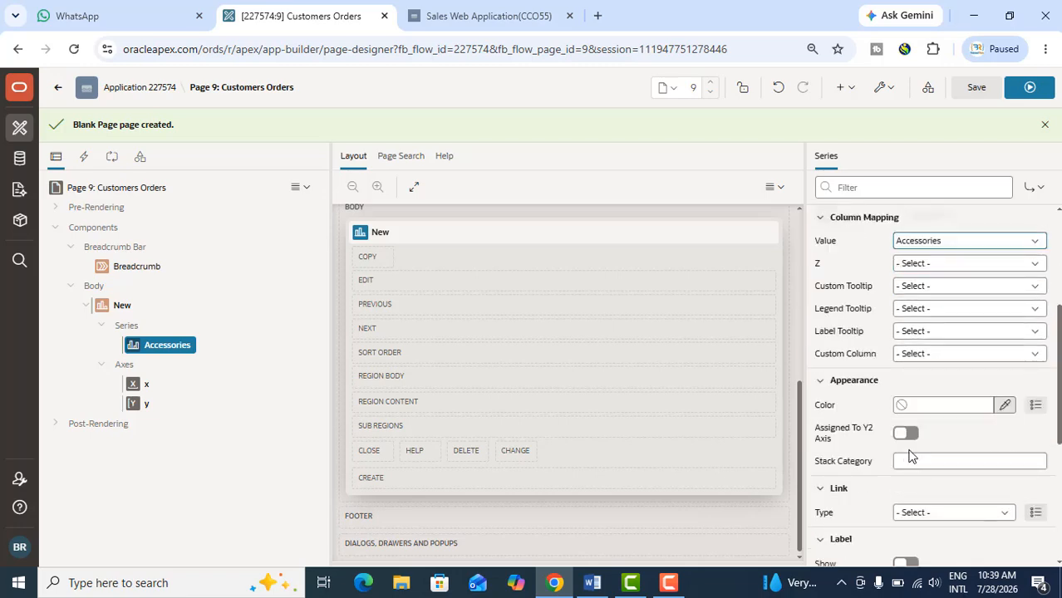
scroll(910, 455, "down", 1)
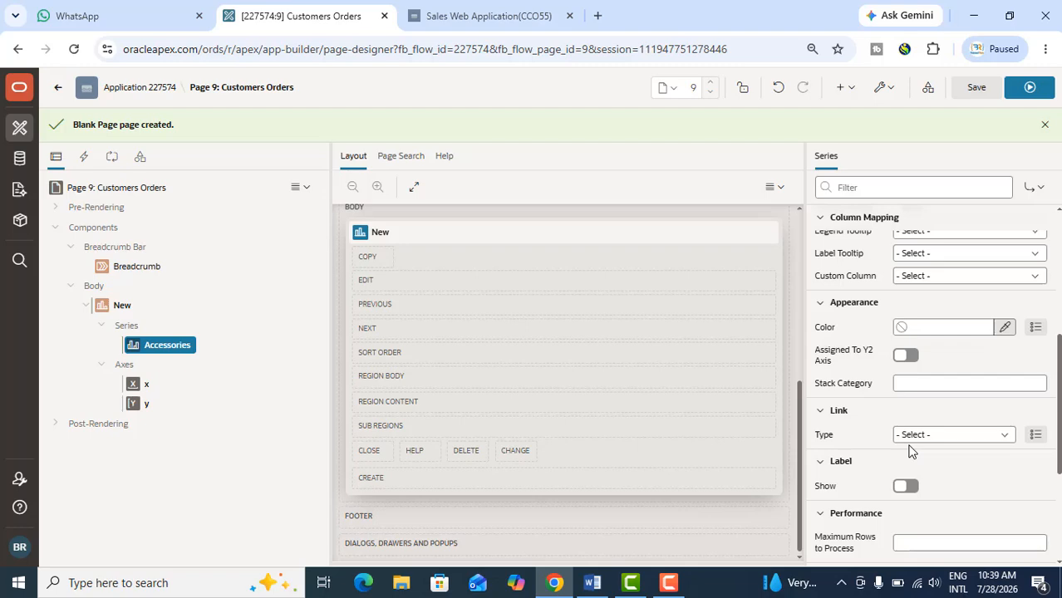
scroll(910, 449, "up", 4)
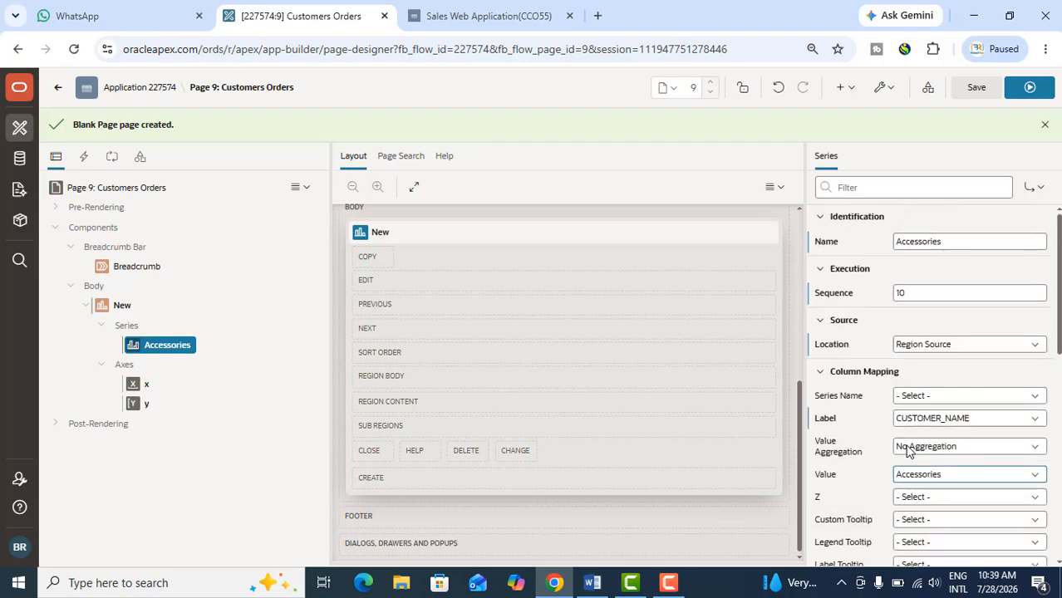
scroll(901, 473, "down", 1)
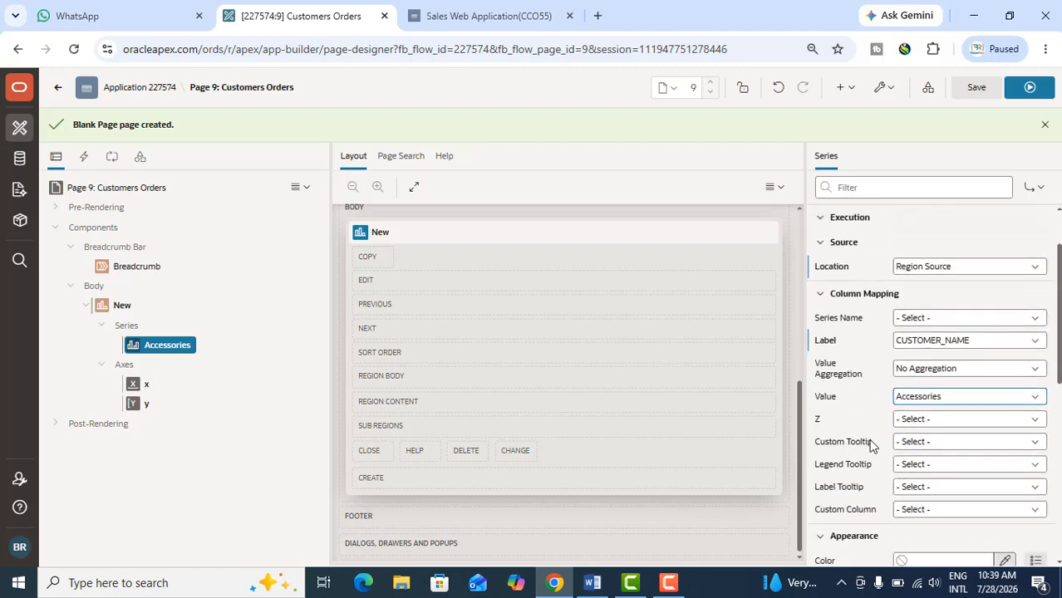
scroll(838, 390, "down", 2)
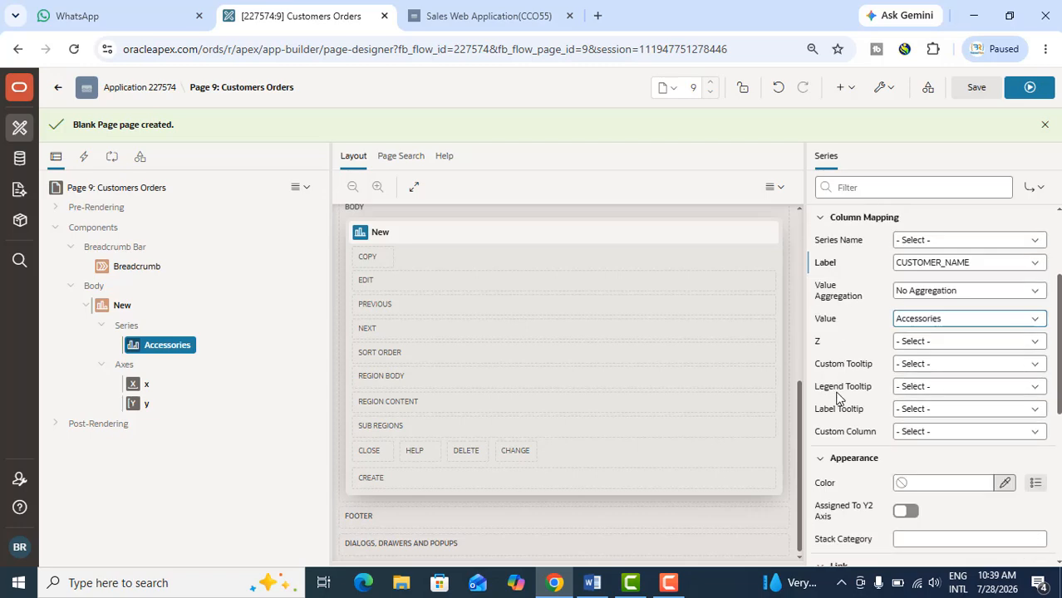
scroll(837, 399, "down", 2)
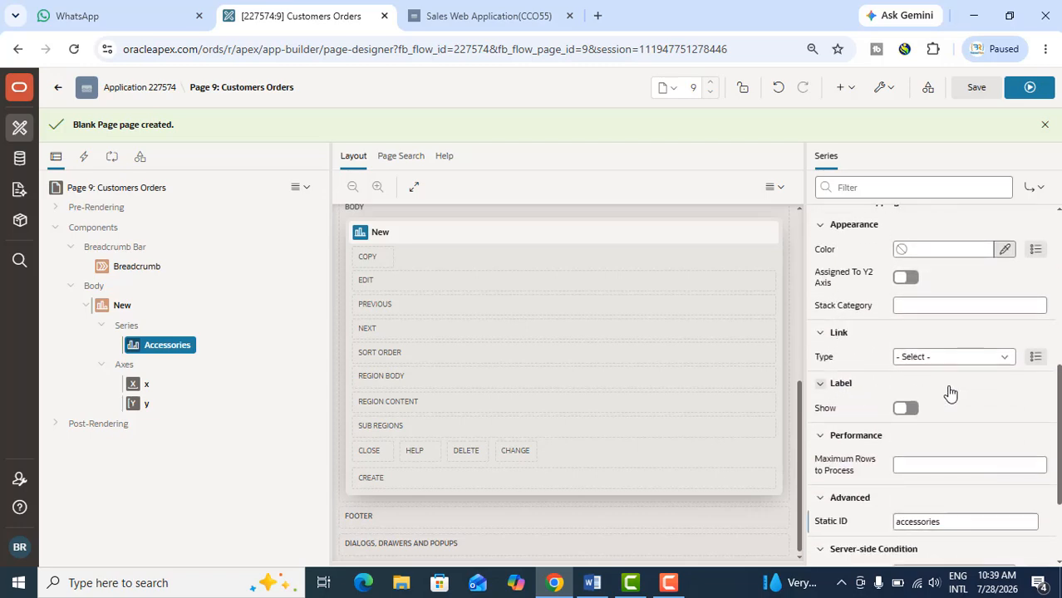
scroll(938, 418, "down", 2)
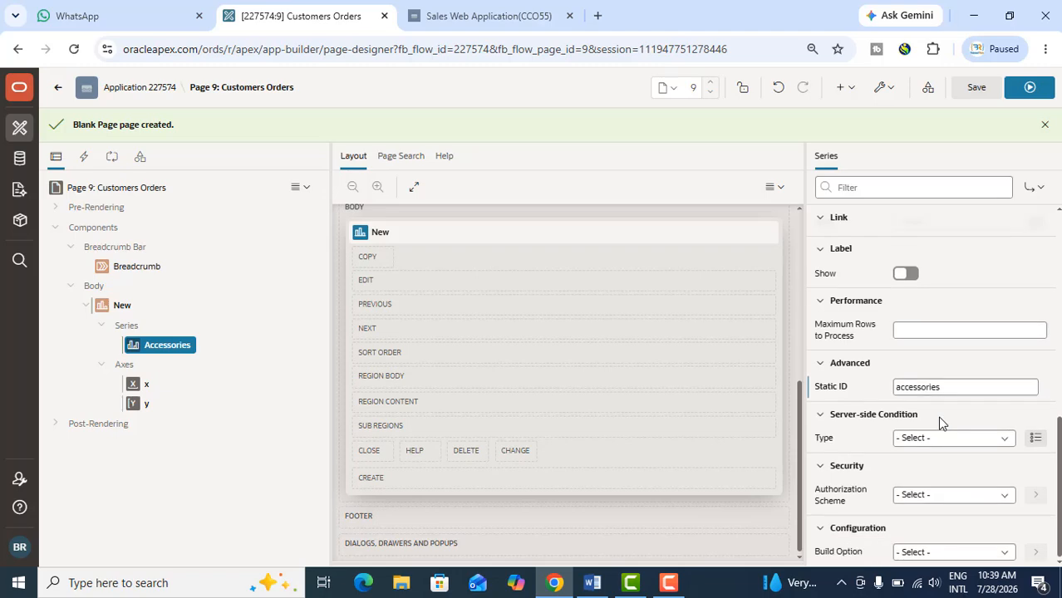
scroll(937, 414, "up", 6)
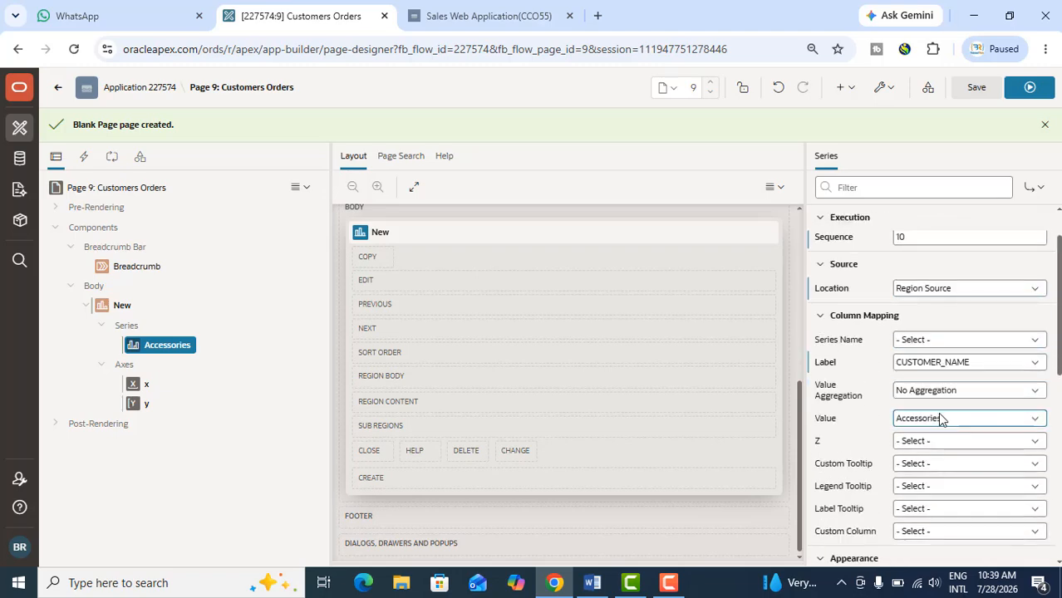
Turn on label display for the Accessories series and set the label position to Center
scroll(914, 407, "up", 1)
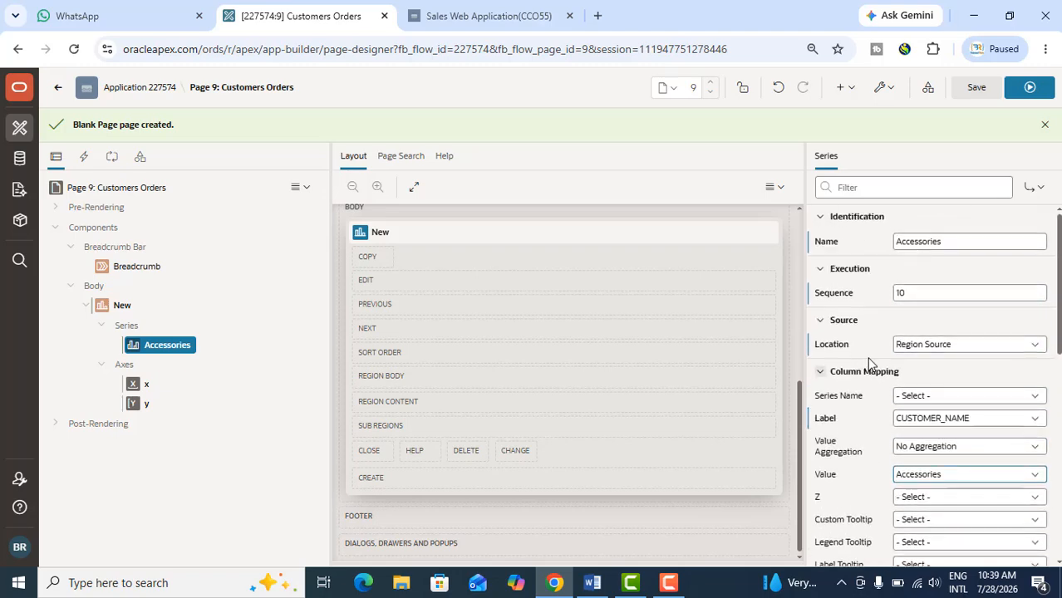
scroll(912, 413, "down", 1)
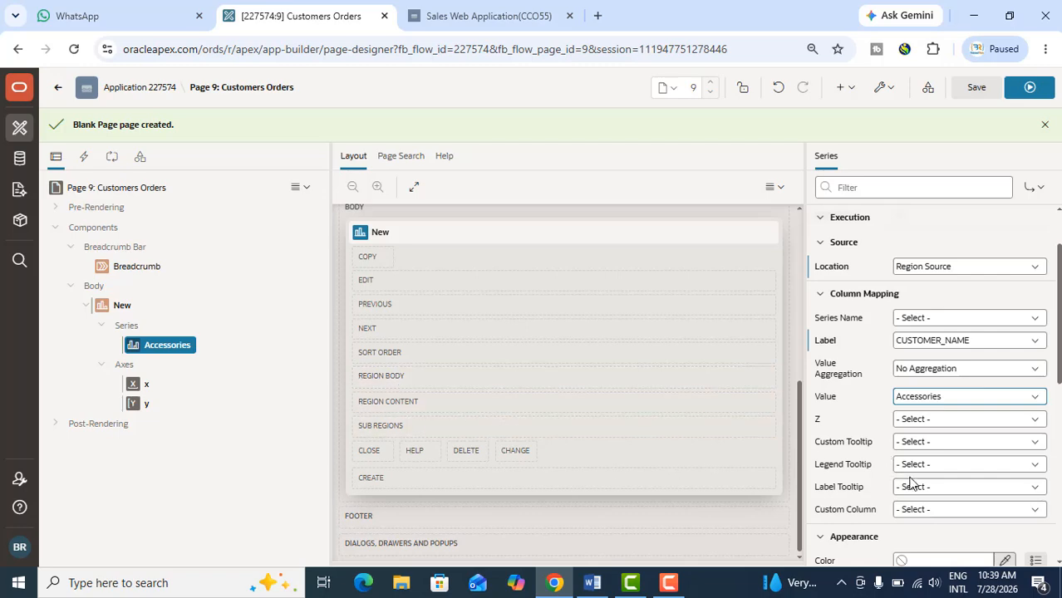
scroll(908, 473, "up", 2)
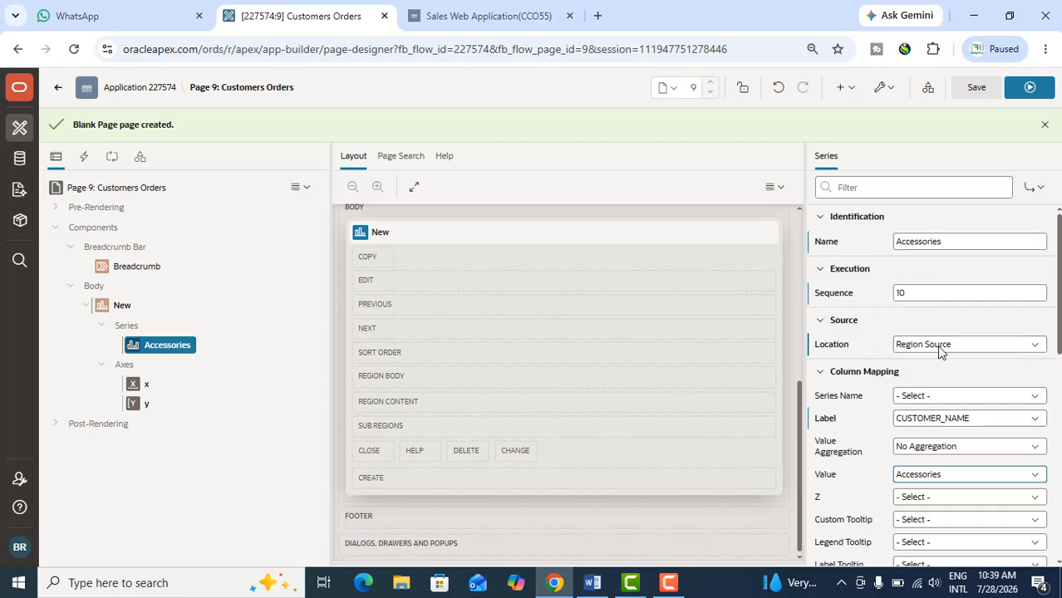
scroll(954, 462, "down", 1)
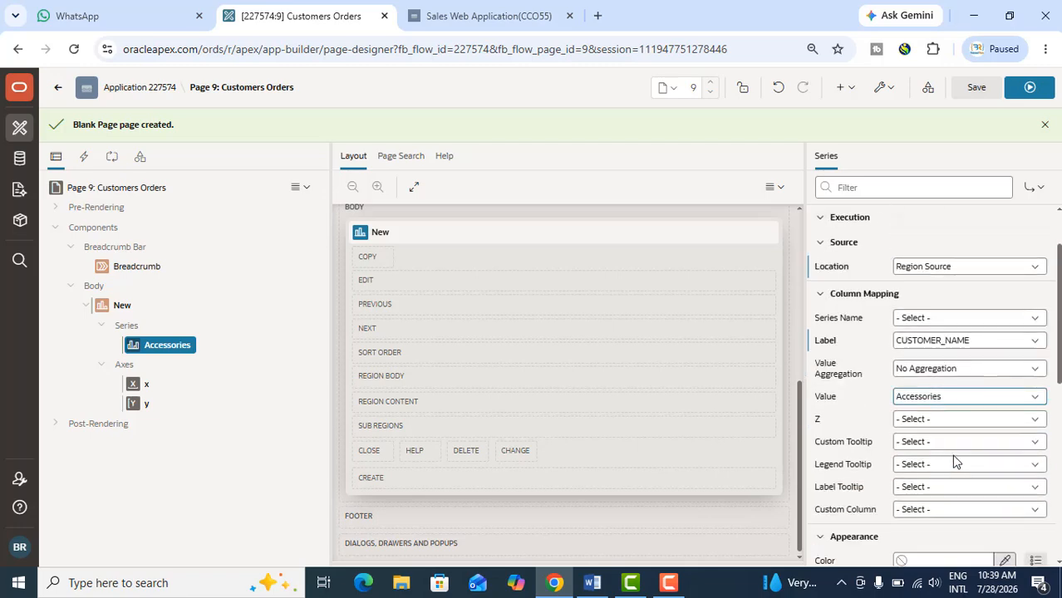
scroll(954, 461, "down", 2)
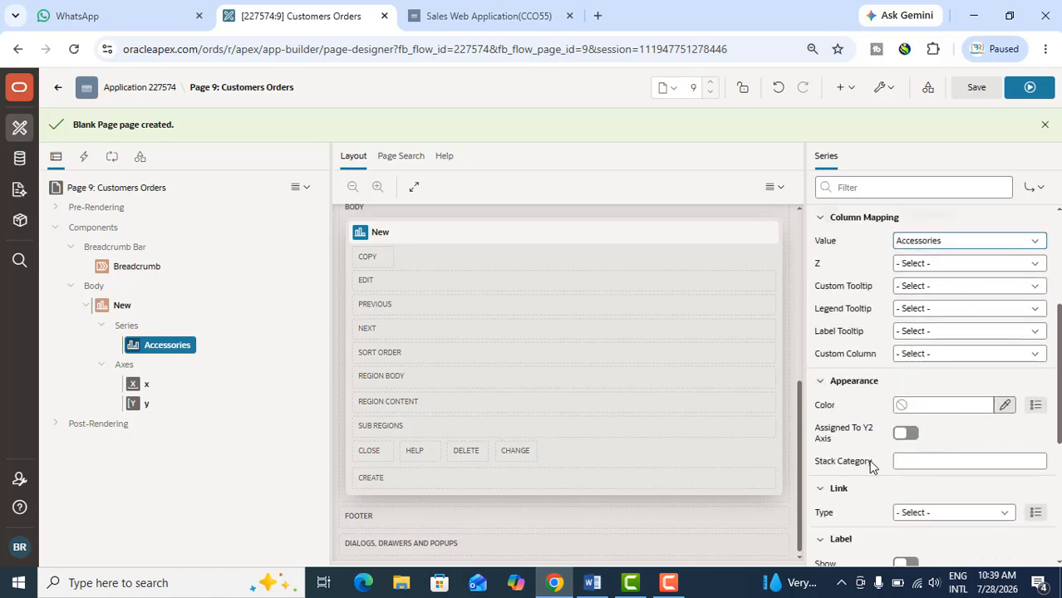
scroll(923, 462, "down", 1)
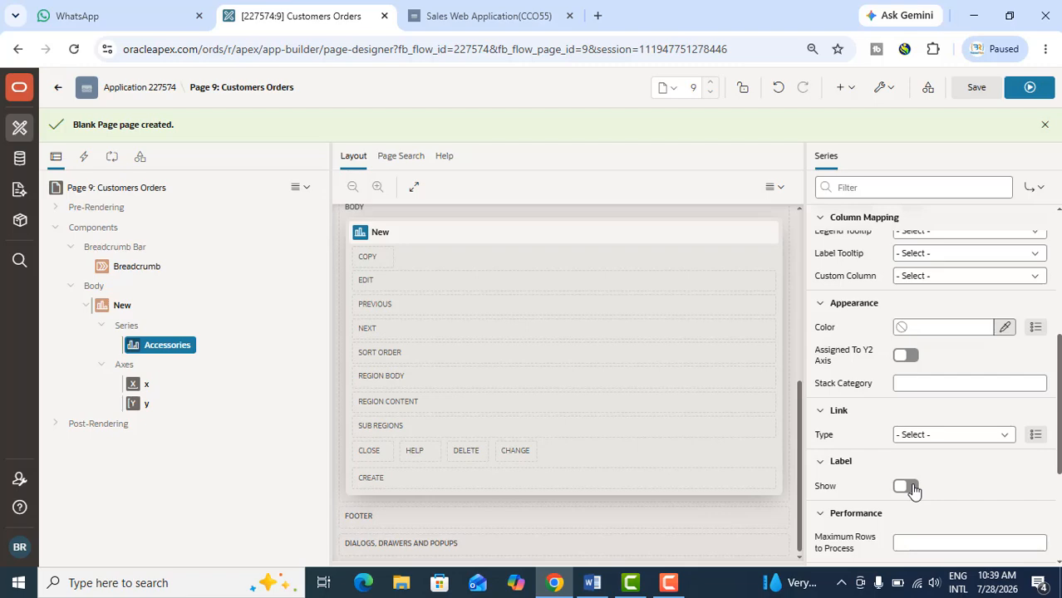
left_click(906, 487)
scroll(948, 472, "down", 1)
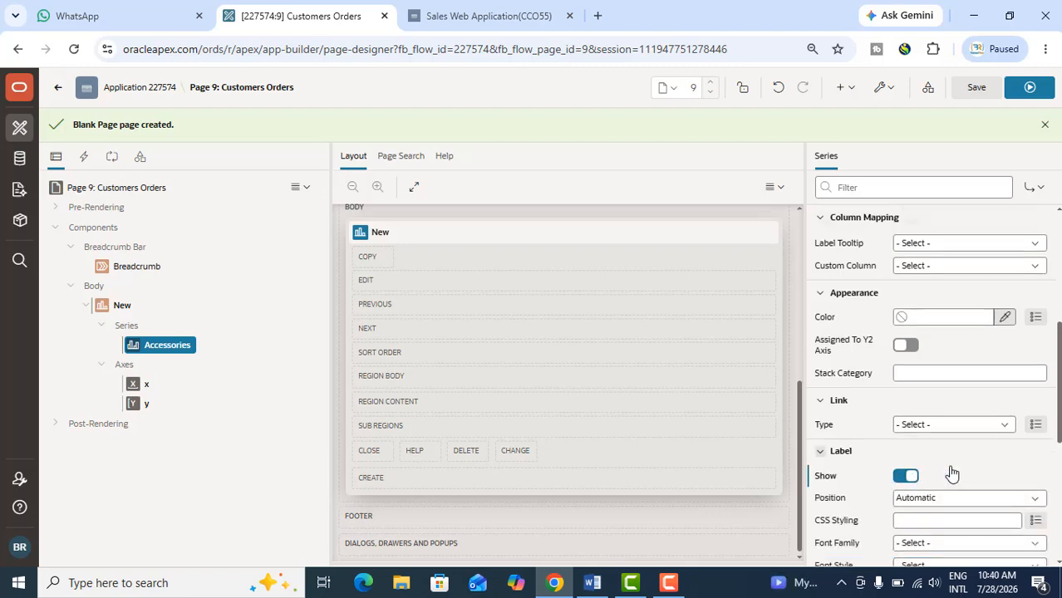
scroll(951, 456, "down", 1)
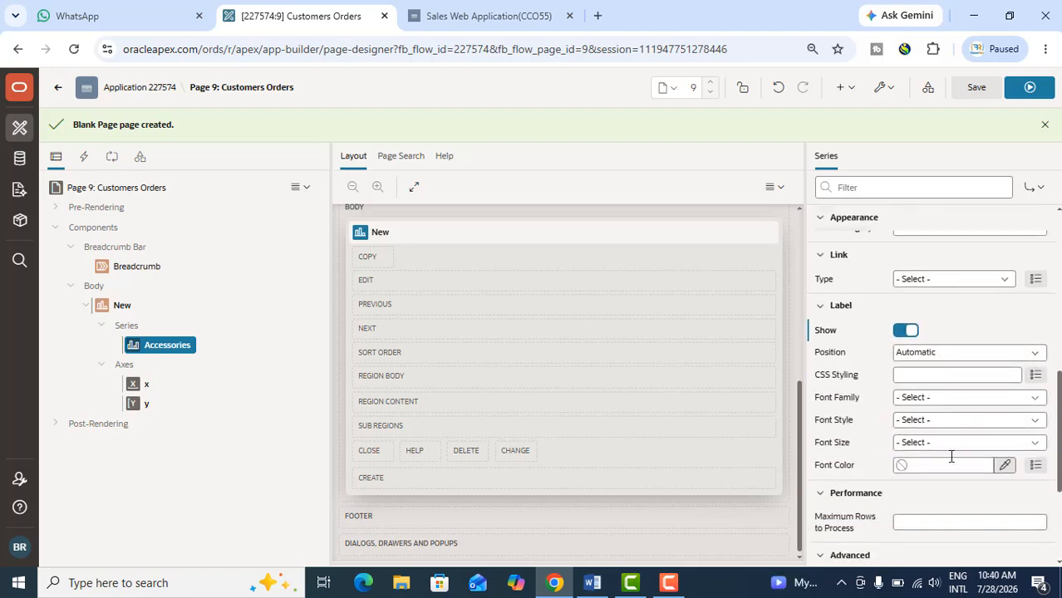
left_click(930, 356)
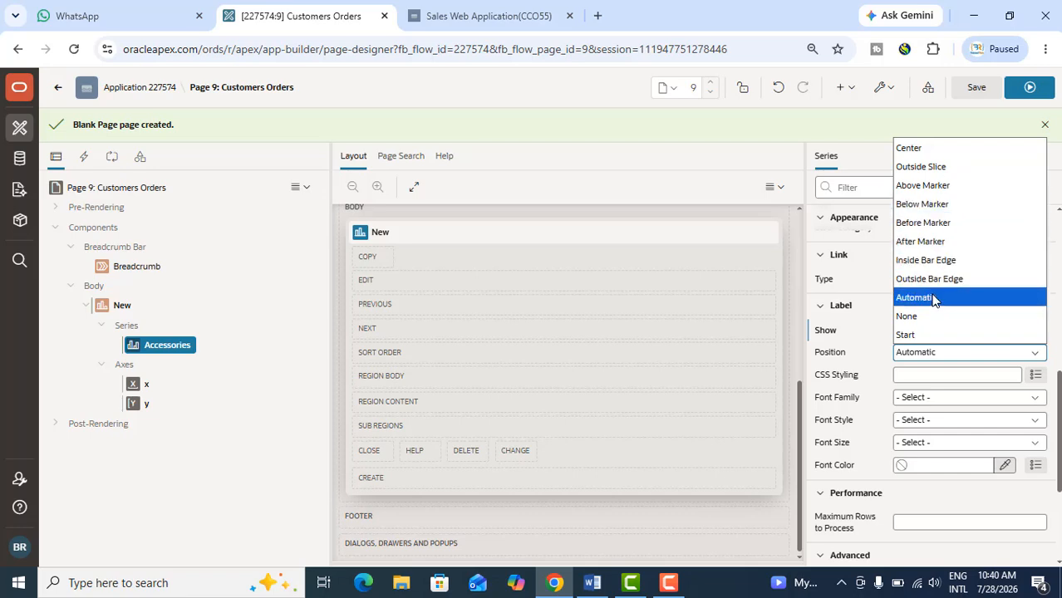
left_click(952, 147)
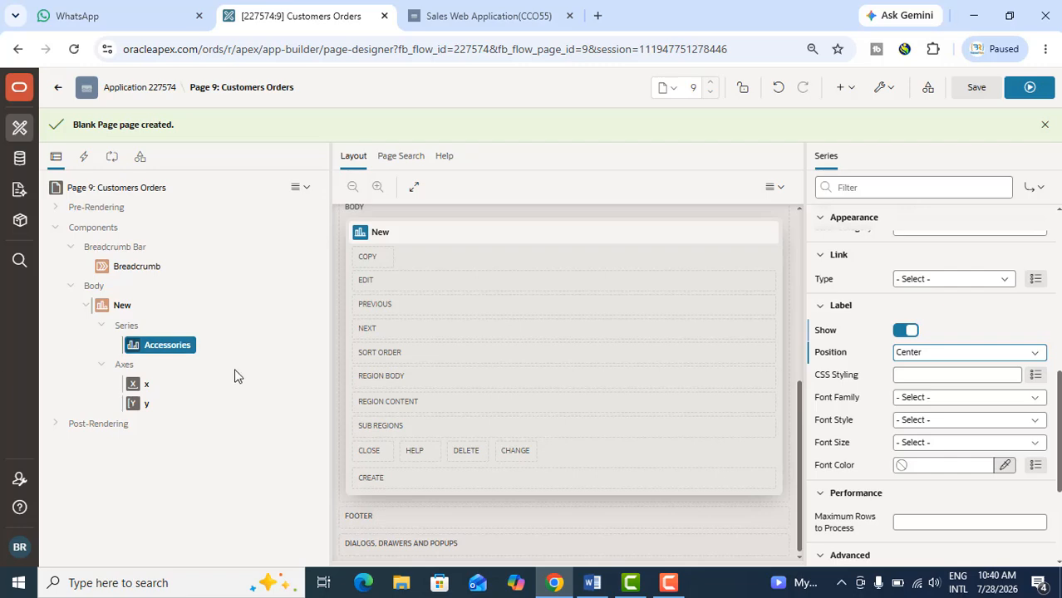
Duplicate the Accessories series and rename the copy Men
right_click(160, 347)
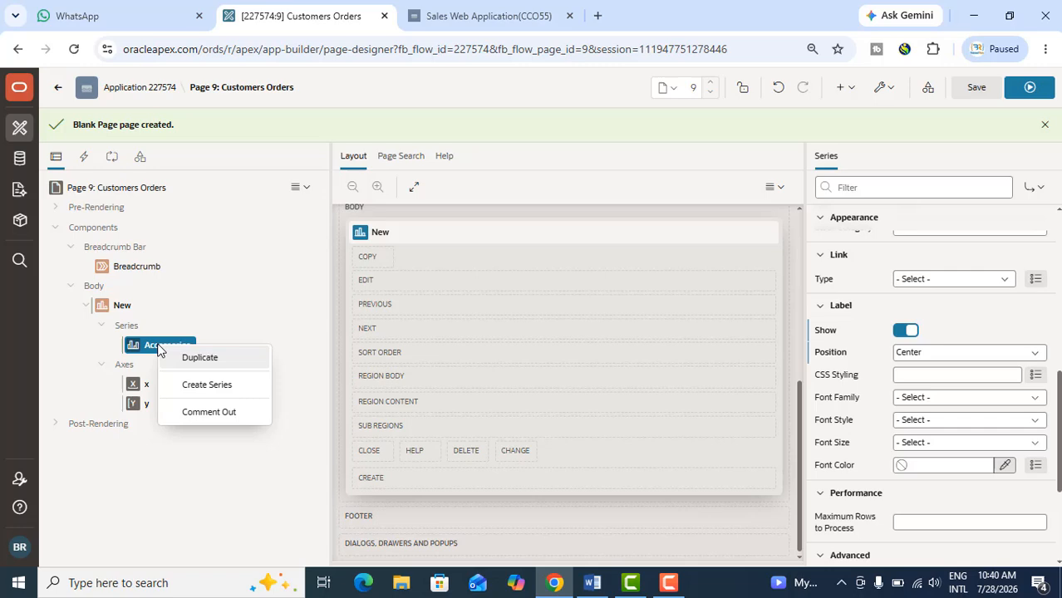
left_click(206, 359)
scroll(997, 266, "up", 10)
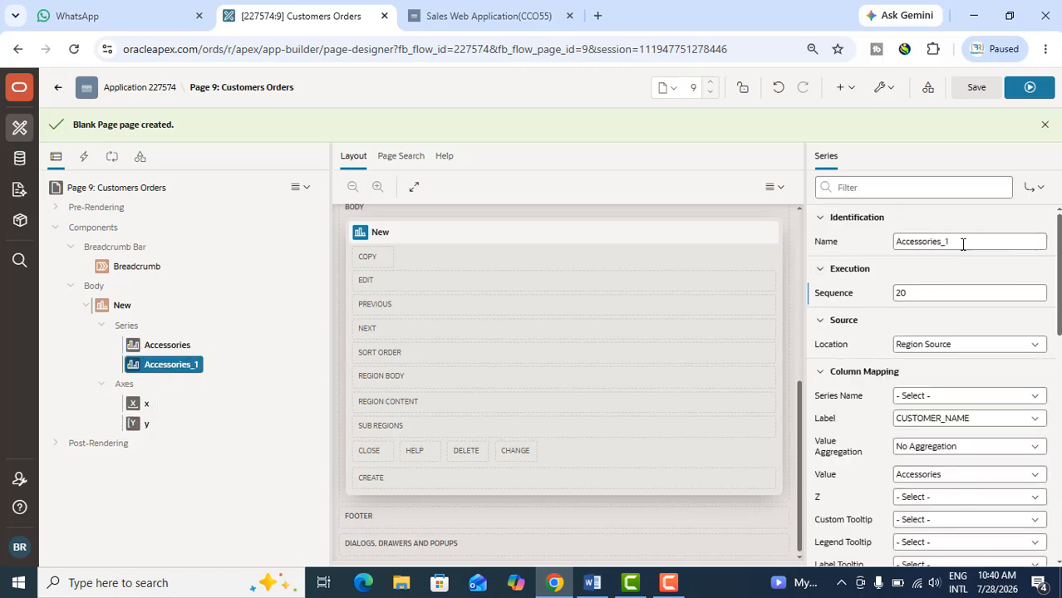
left_click(864, 246)
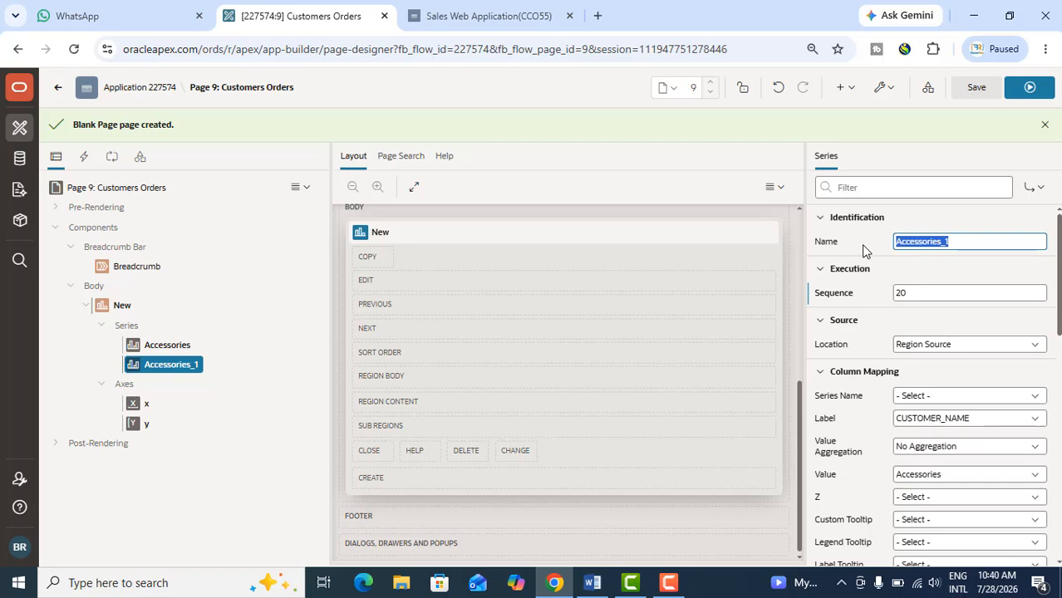
type("Men")
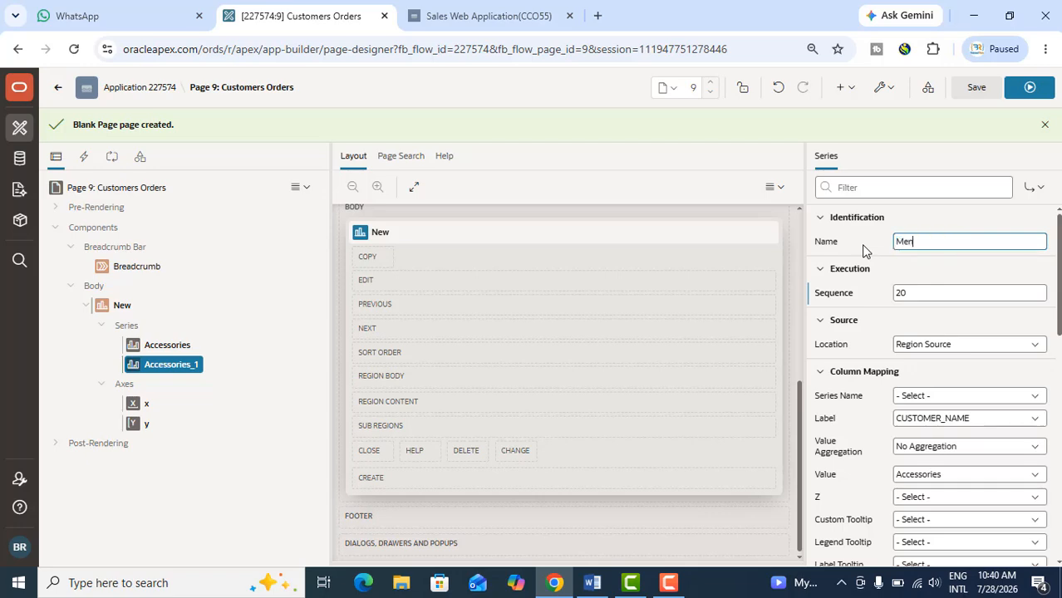
Map the Men series' value to the Men column and check its label settings
left_click(920, 478)
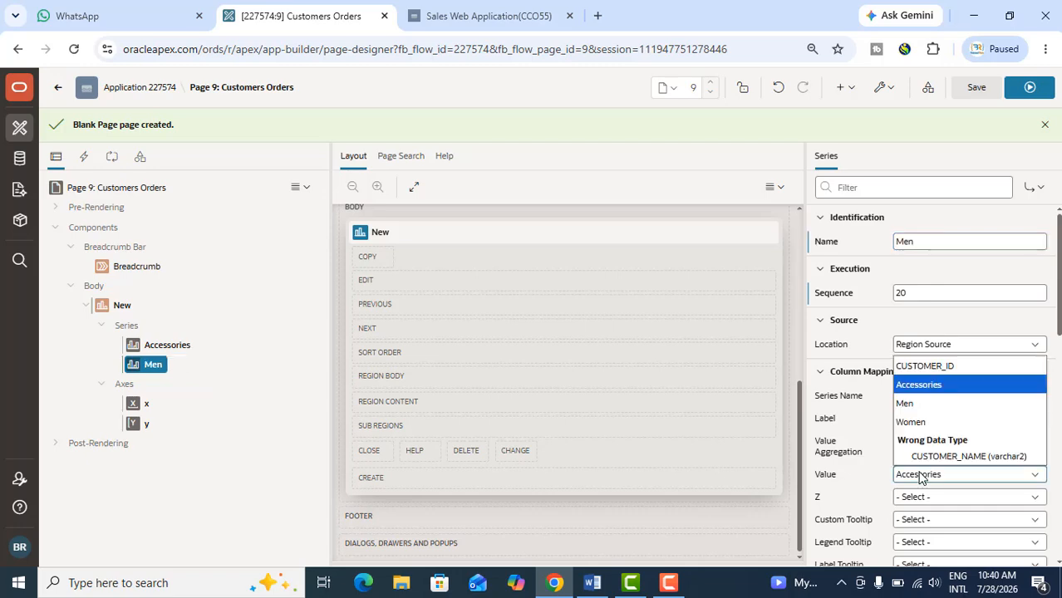
left_click(922, 406)
scroll(922, 405, "down", 4)
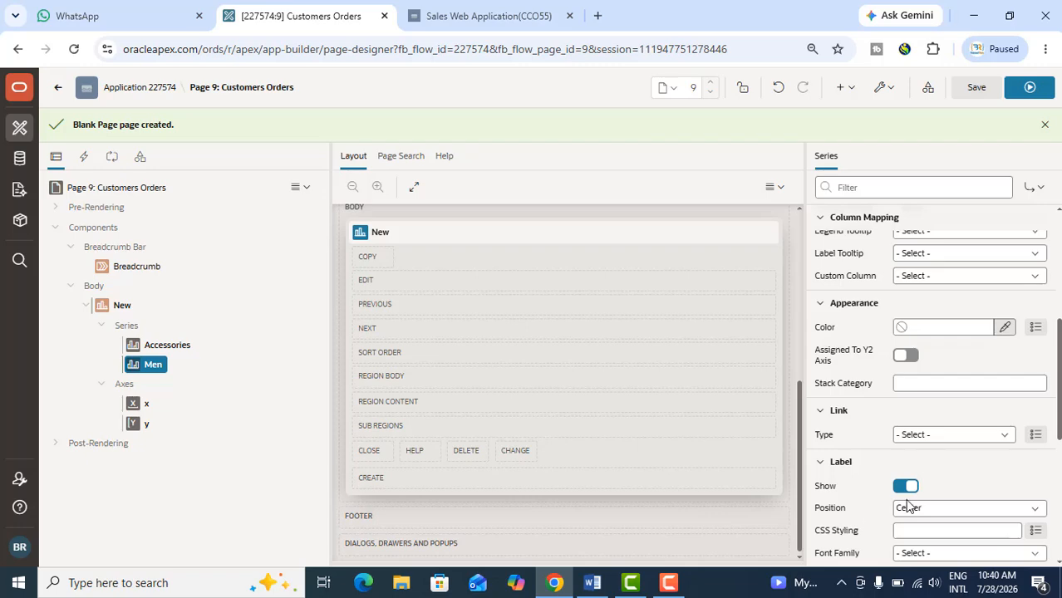
scroll(914, 518, "down", 2)
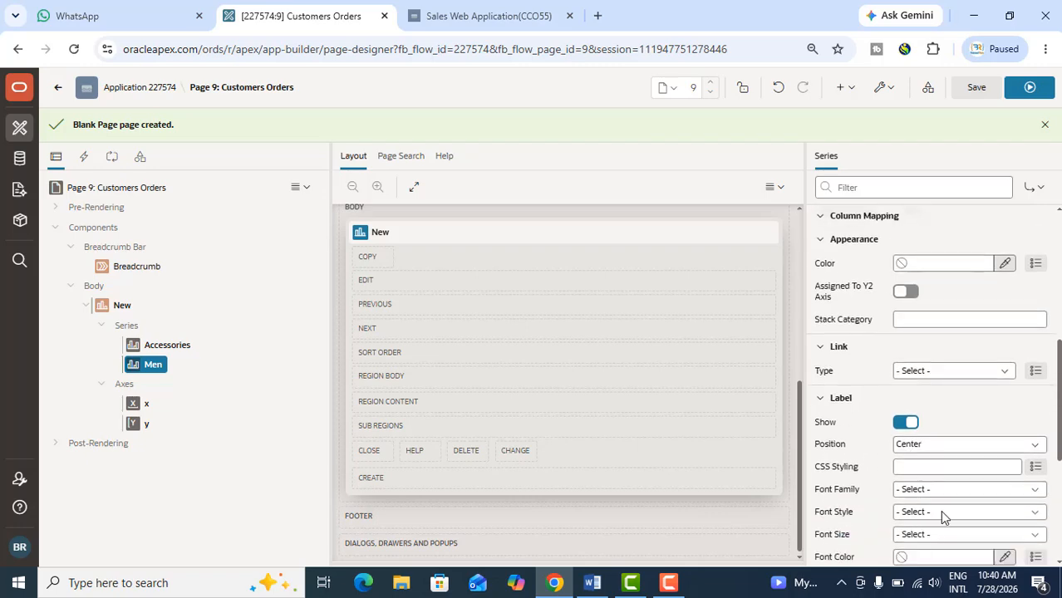
Duplicate the Men series and rename the copy Women
right_click(138, 367)
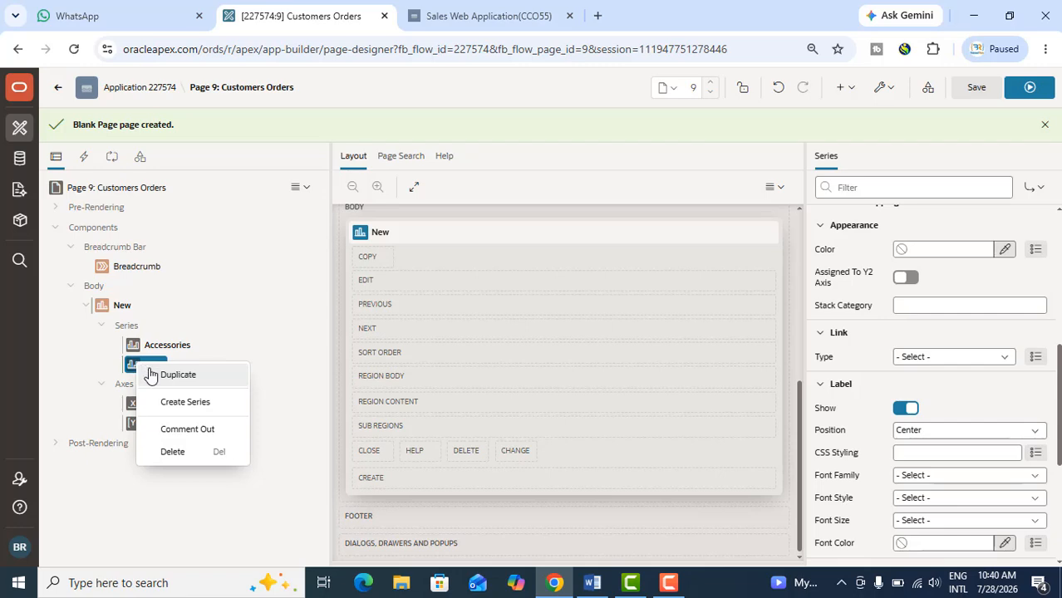
left_click(176, 375)
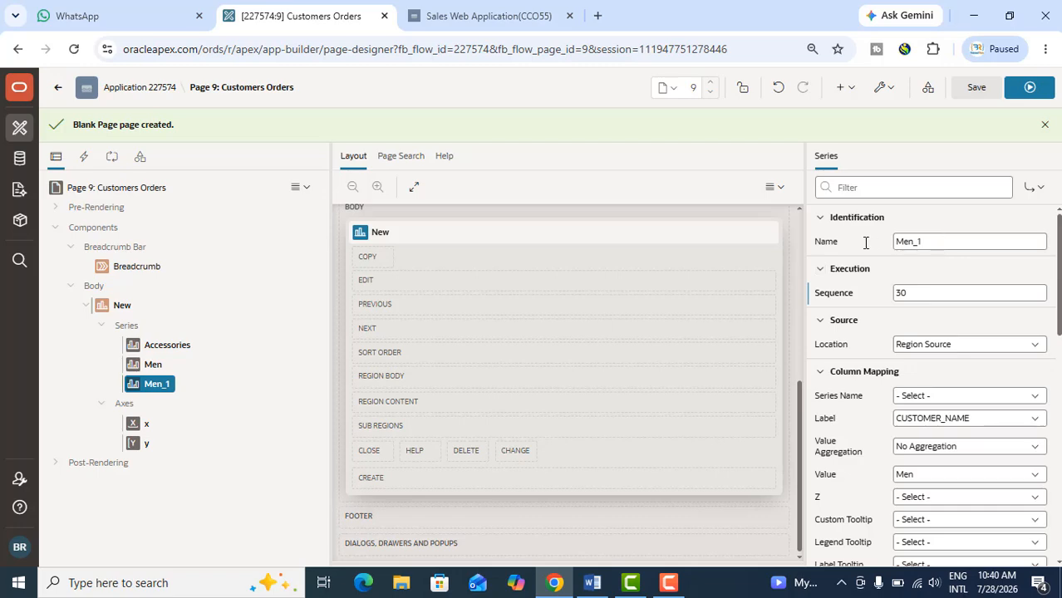
left_click(864, 244)
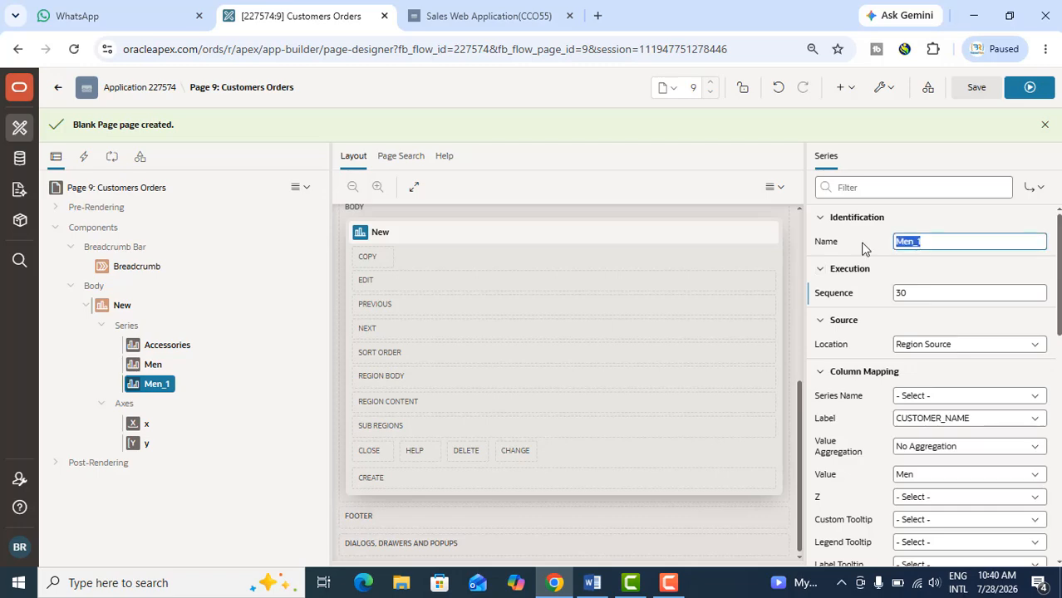
type("Women")
Map the Women series' value to the Women column, then look back at the Accessories series' mapping
left_click(911, 477)
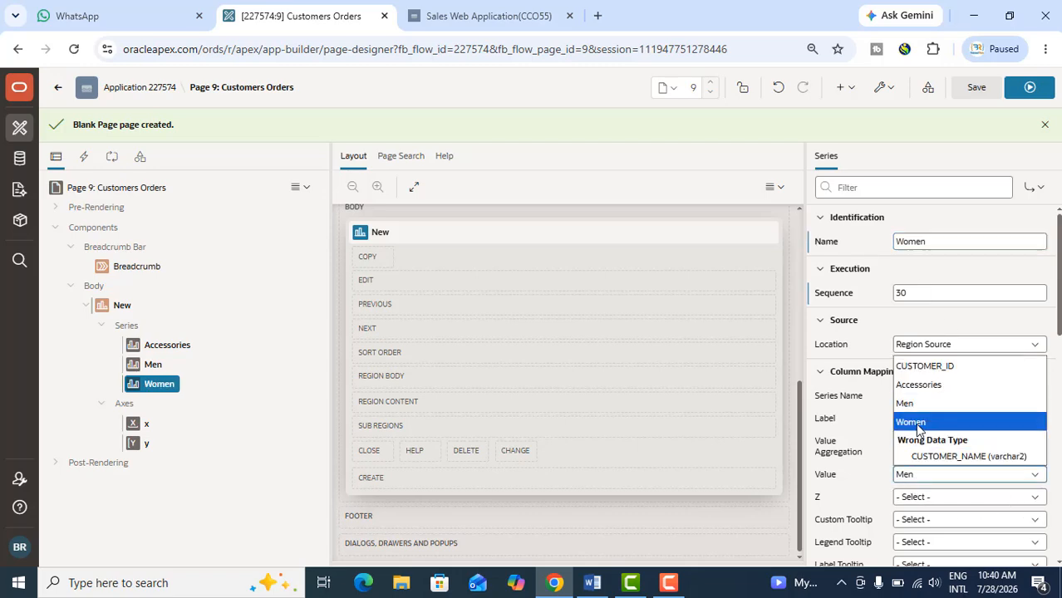
left_click(918, 424)
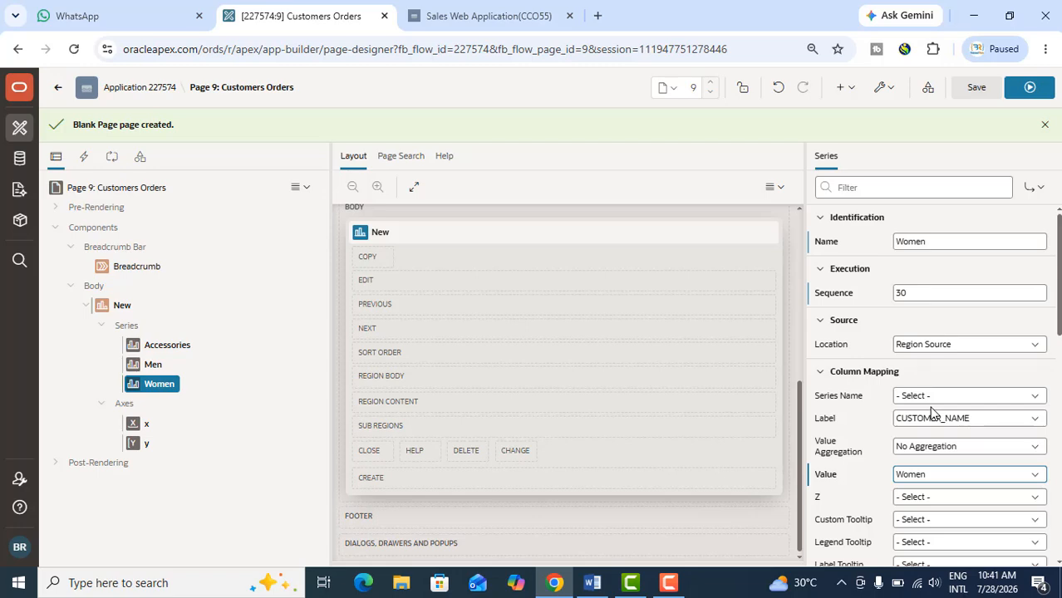
left_click(150, 350)
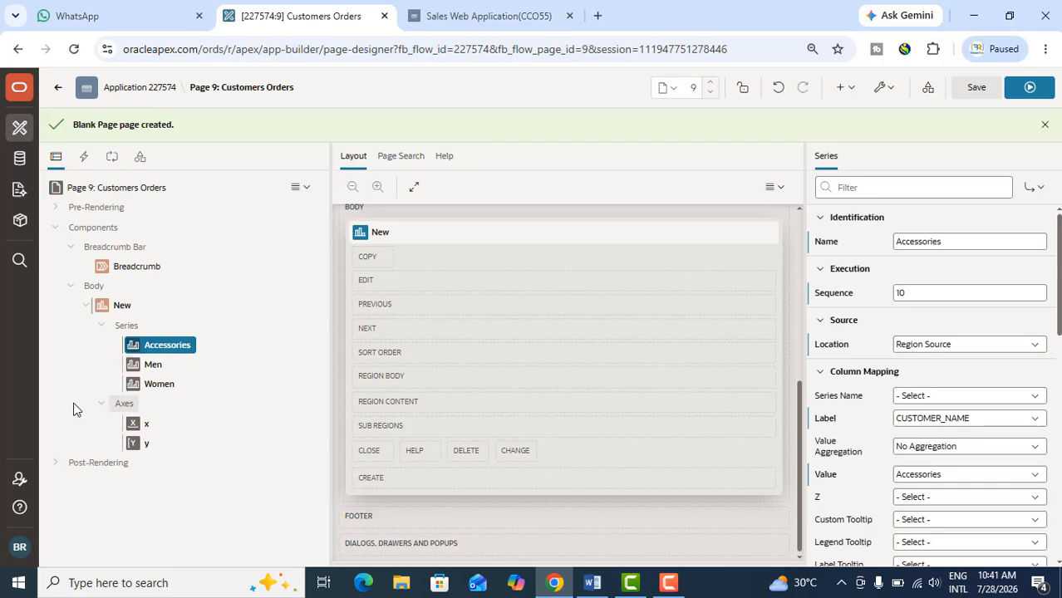
Set the title of the chart's x axis to Customers
left_click(138, 423)
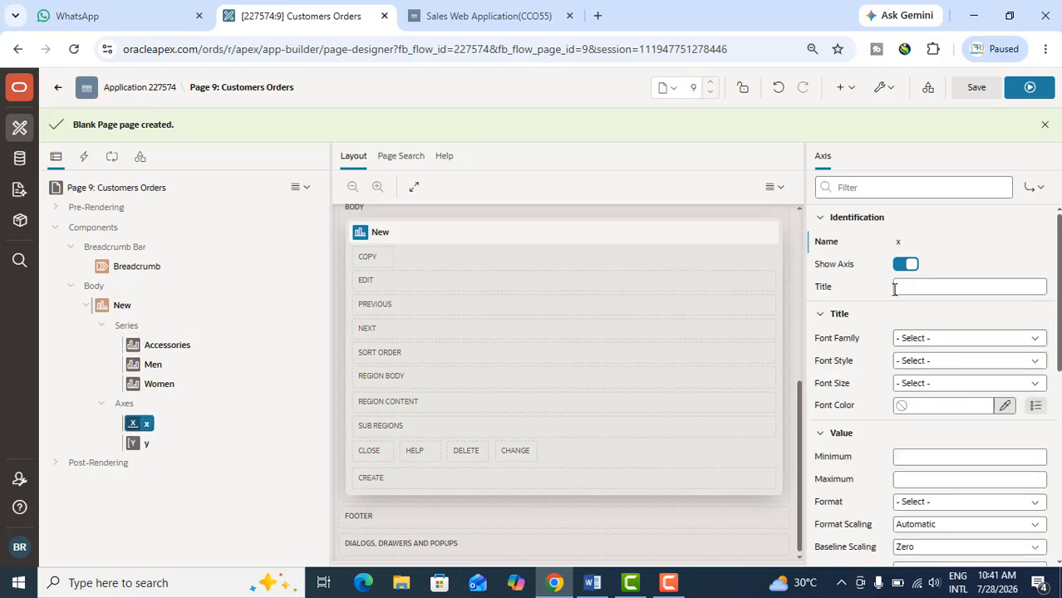
left_click(919, 287)
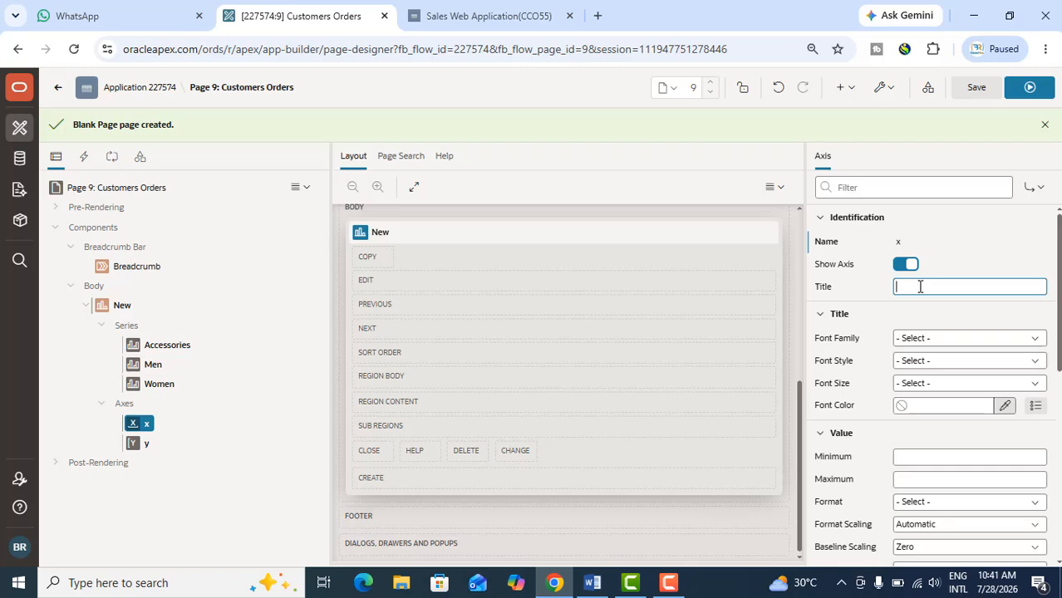
type("Customers")
Set the title of the chart's y axis to Order Total
left_click(145, 444)
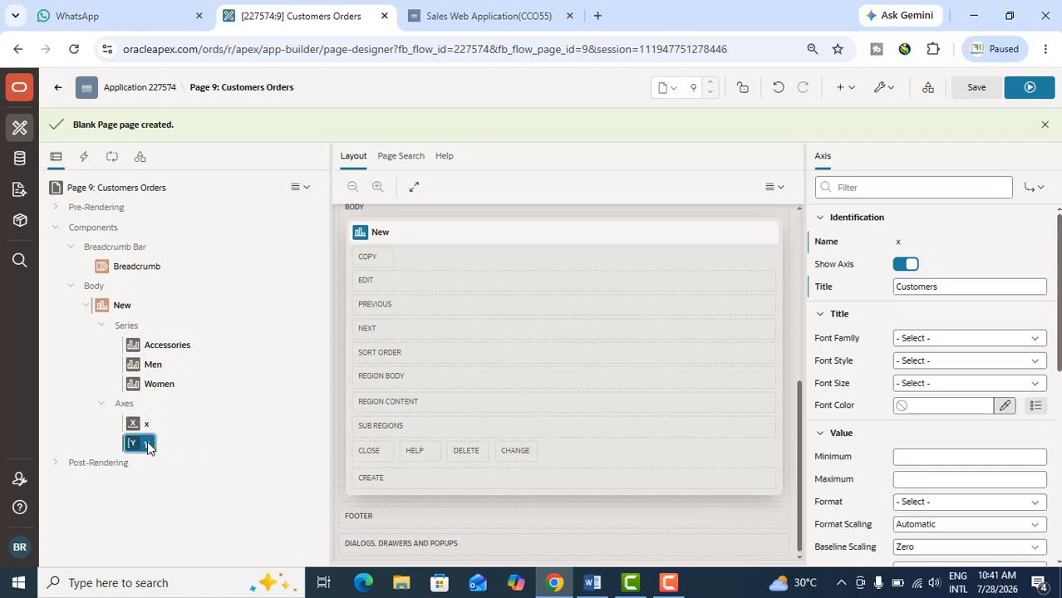
left_click(933, 287)
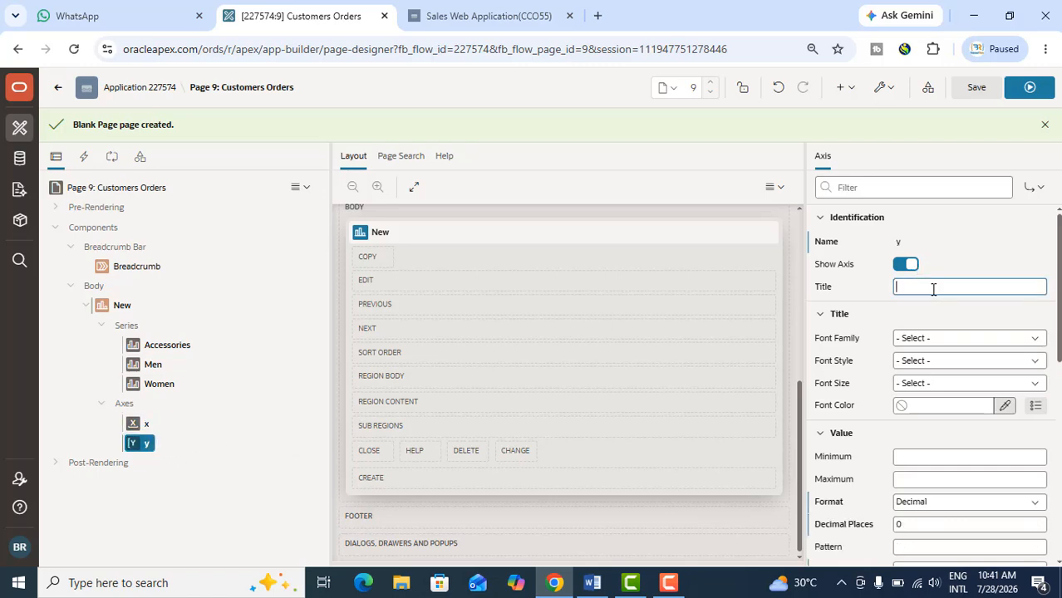
type("Order Total")
Set the y axis value format to Currency and enter USD as its currency
left_click(929, 503)
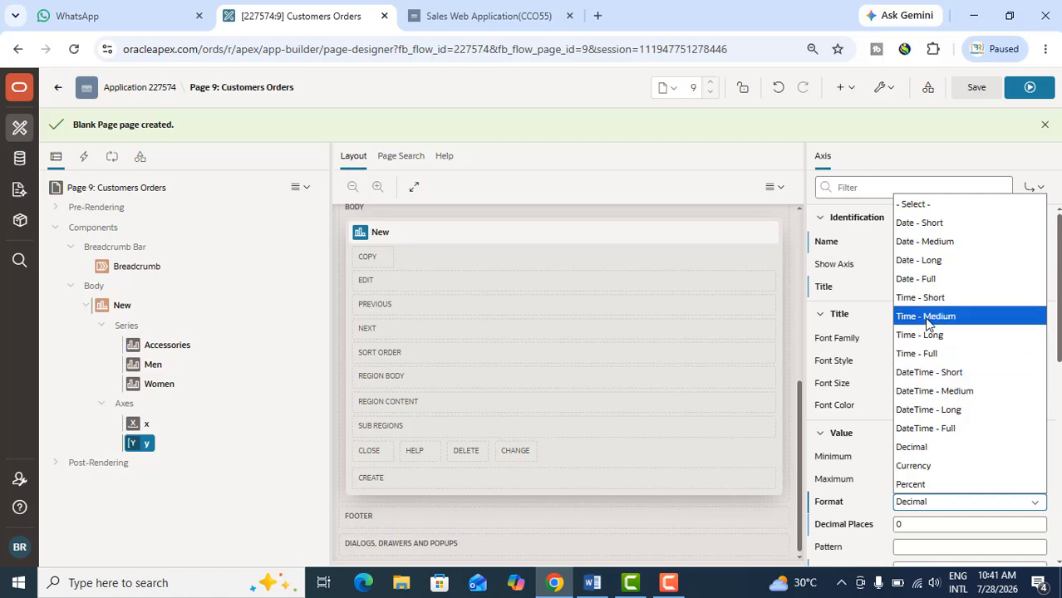
left_click(929, 467)
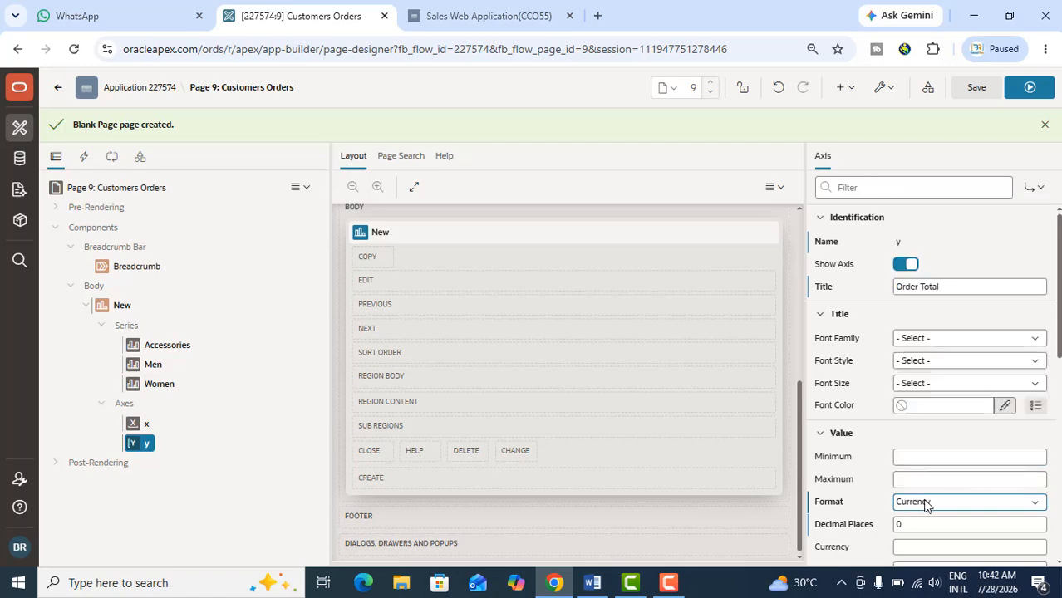
scroll(933, 493, "down", 1)
left_click(917, 470)
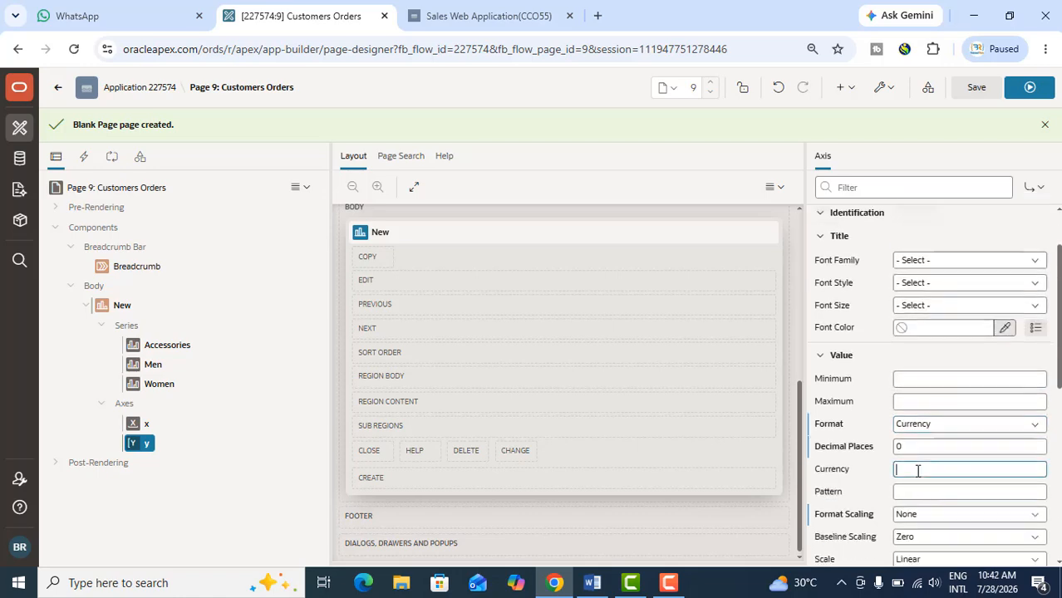
type("USD")
left_click(917, 447)
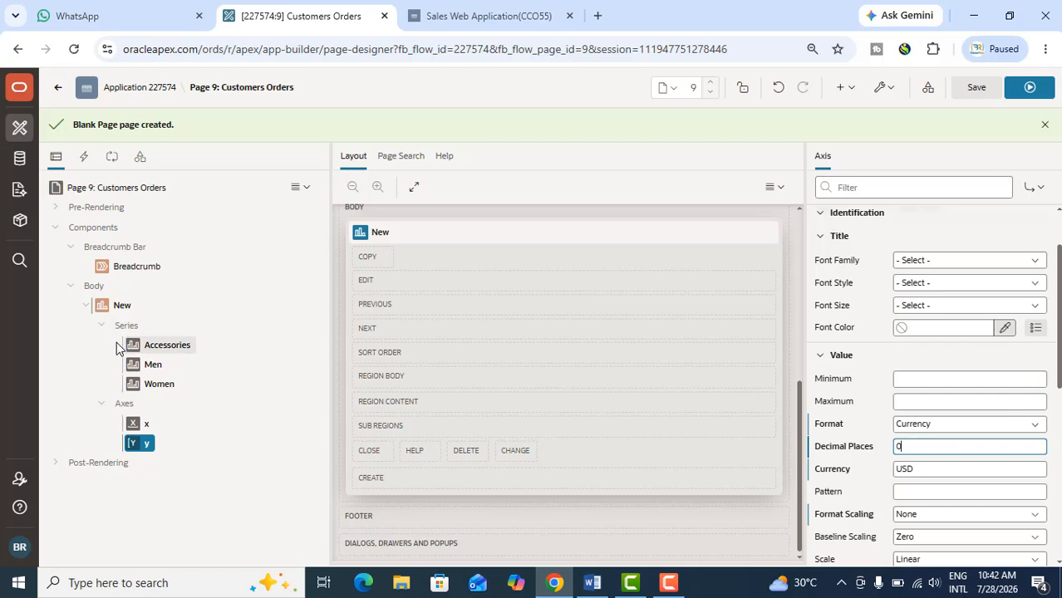
Add a button inside the chart region in the page body
left_click(107, 308)
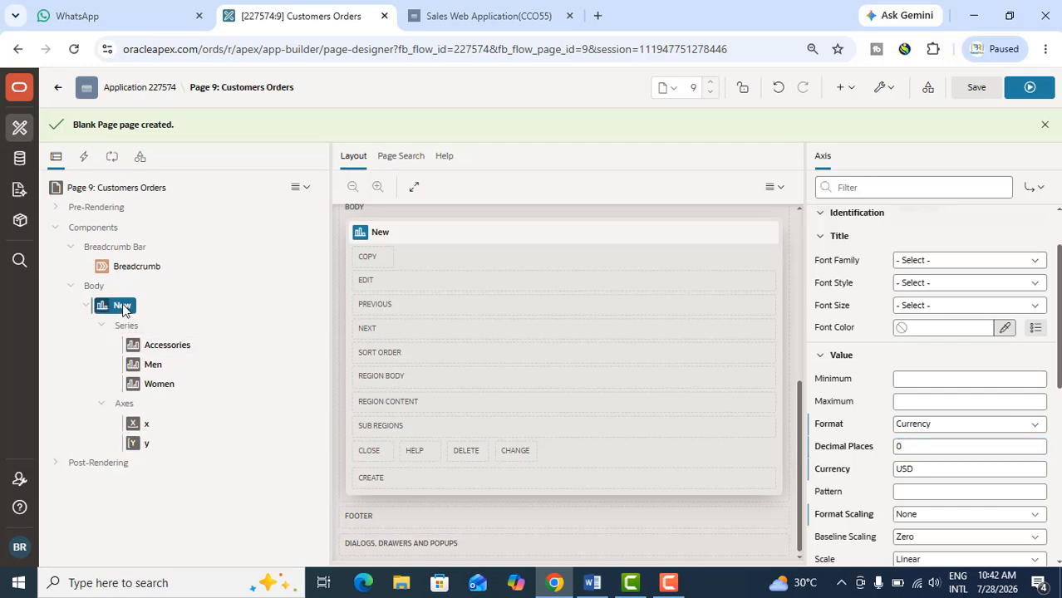
left_click(122, 307)
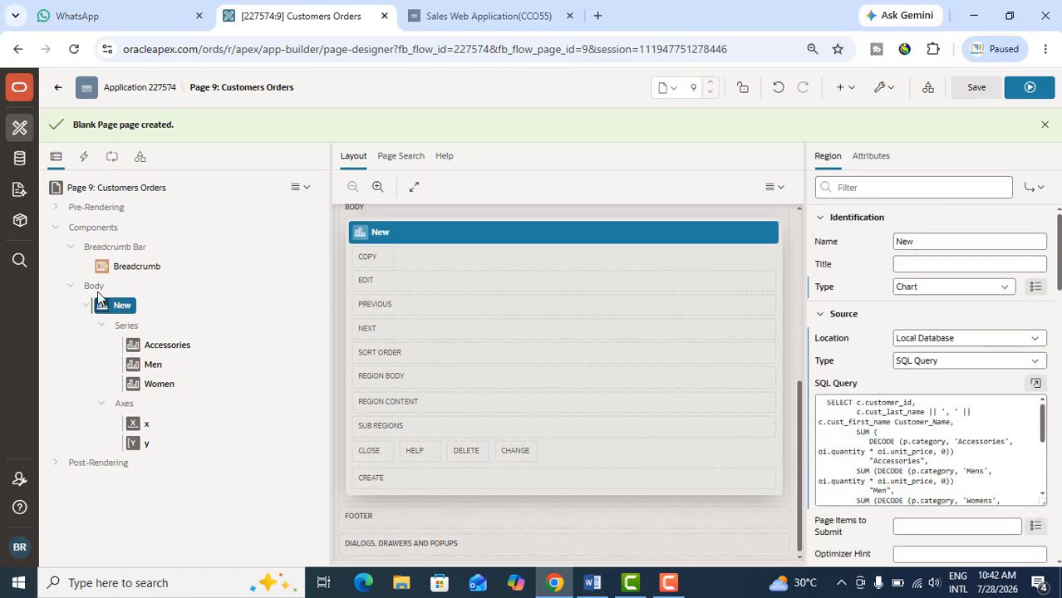
right_click(98, 292)
left_click(98, 290)
right_click(120, 302)
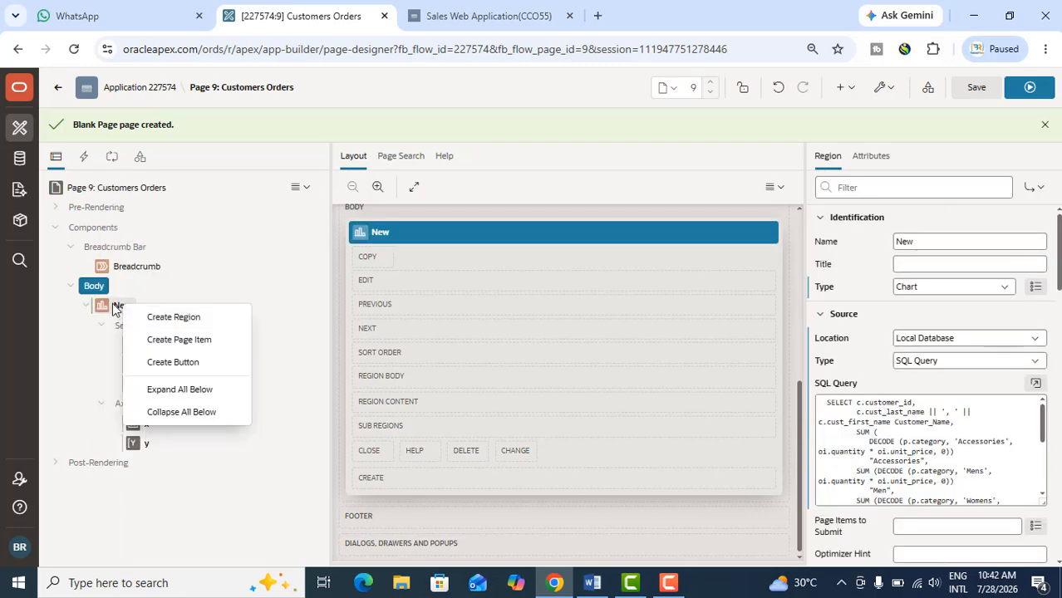
left_click(115, 307)
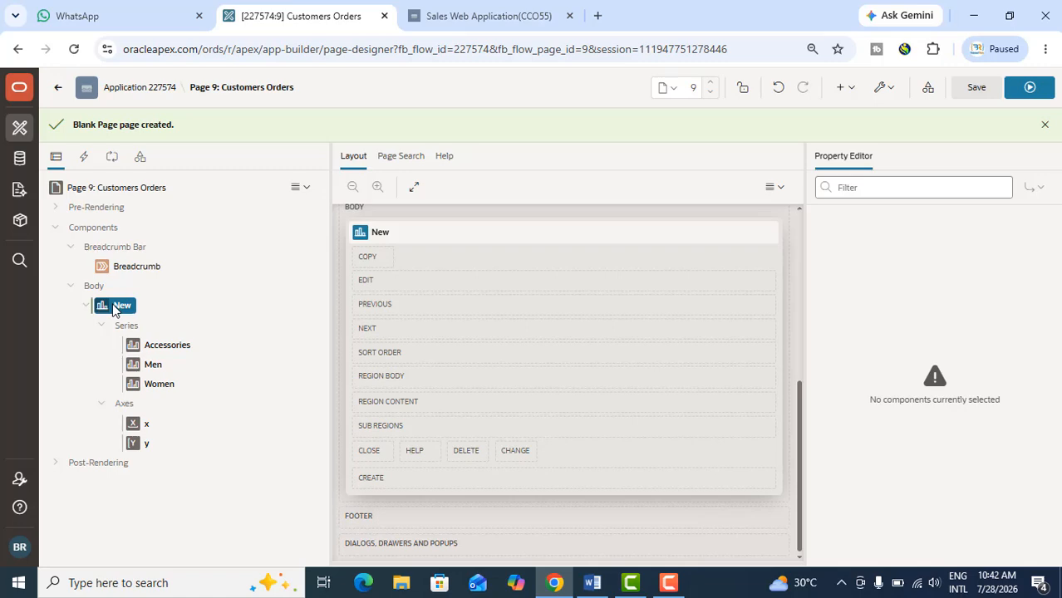
left_click(119, 307)
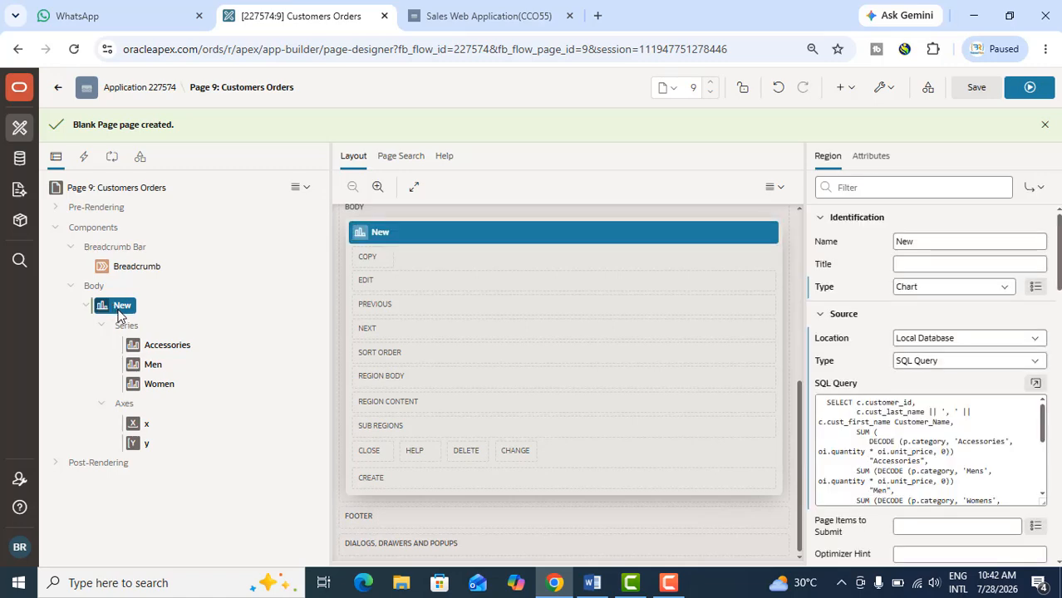
right_click(119, 309)
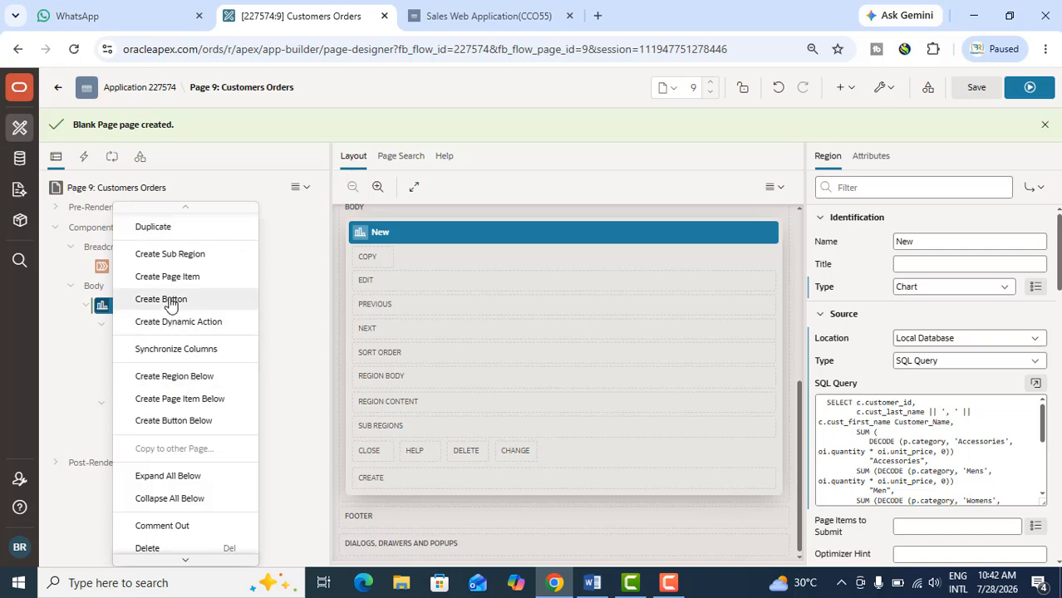
left_click(170, 301)
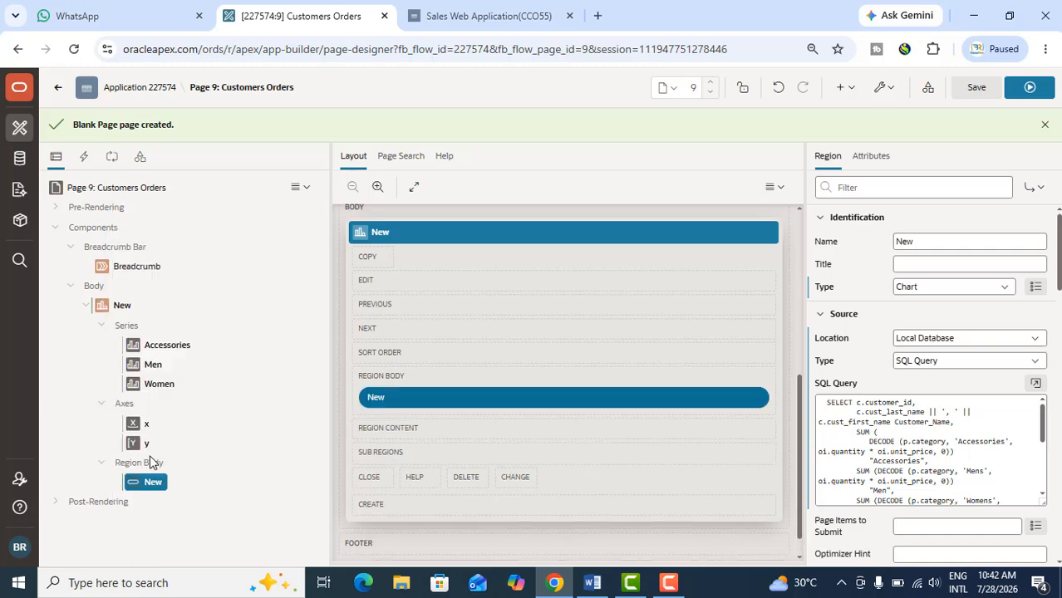
Duplicate the button in the chart's Region Body
left_click(148, 483)
right_click(148, 483)
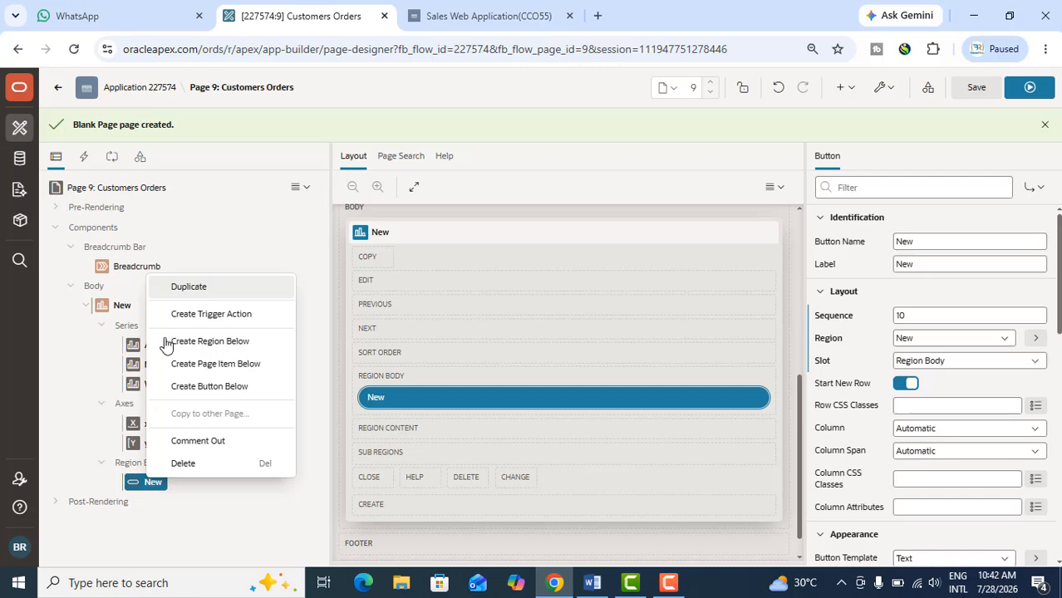
left_click(188, 287)
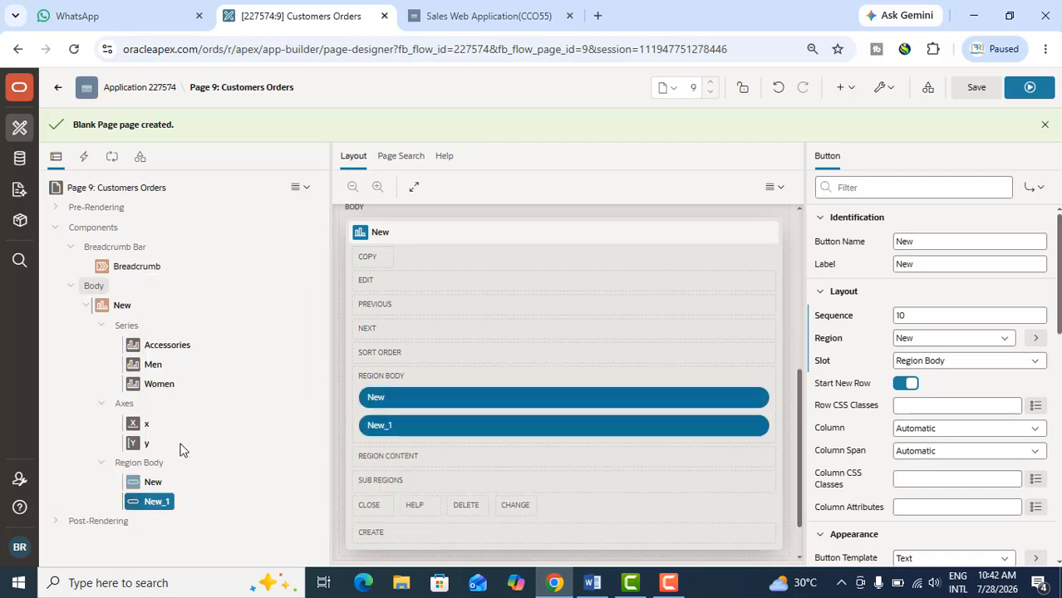
Set the label of the first chart region button to Horizontal
left_click(941, 262)
double_click(894, 263)
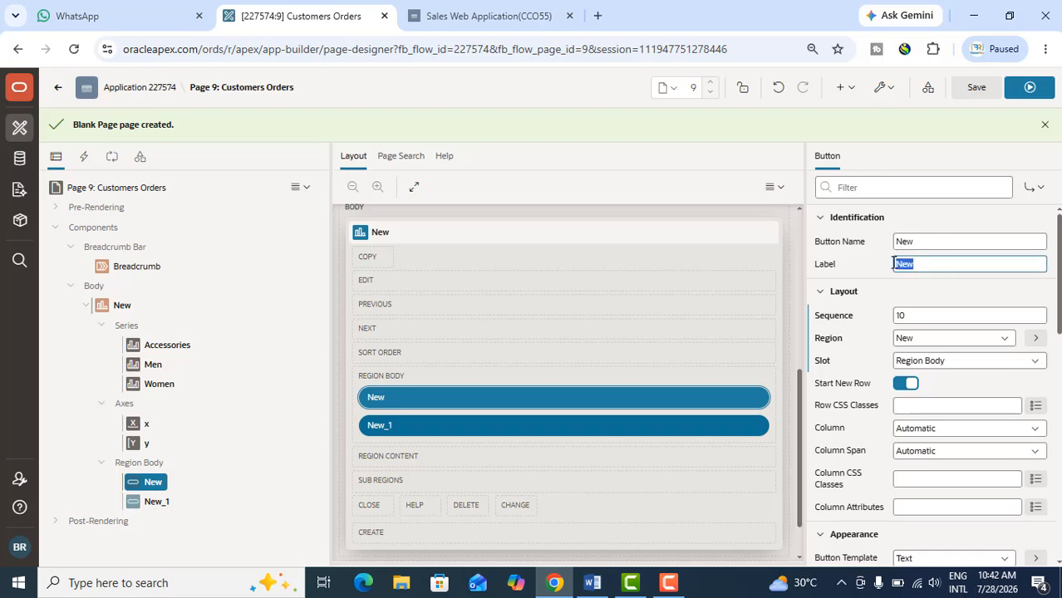
type("Horizontal")
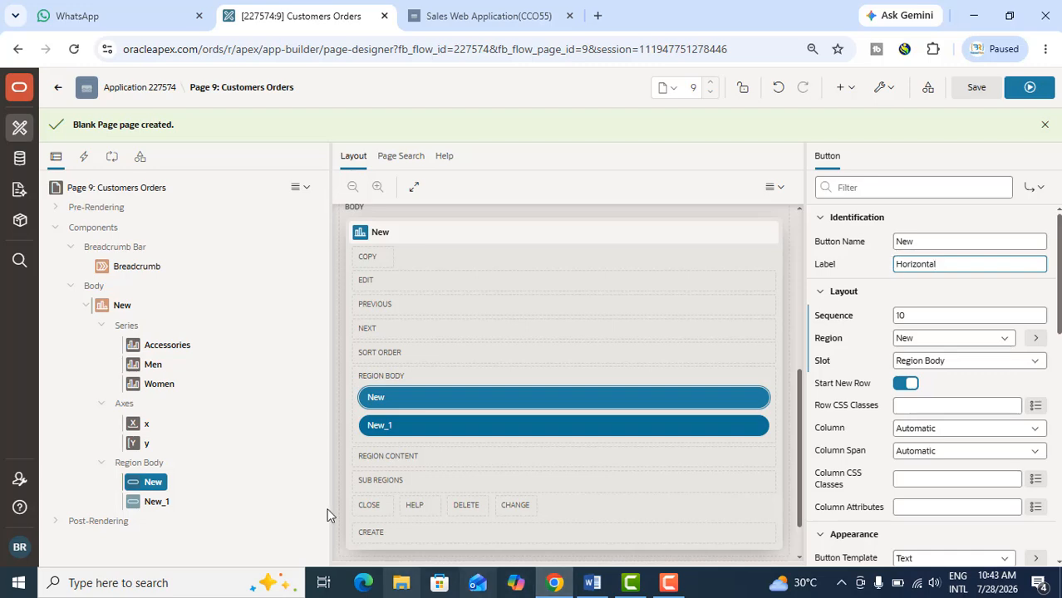
Set both the label and the button name of the duplicated button to Vertical
left_click(165, 503)
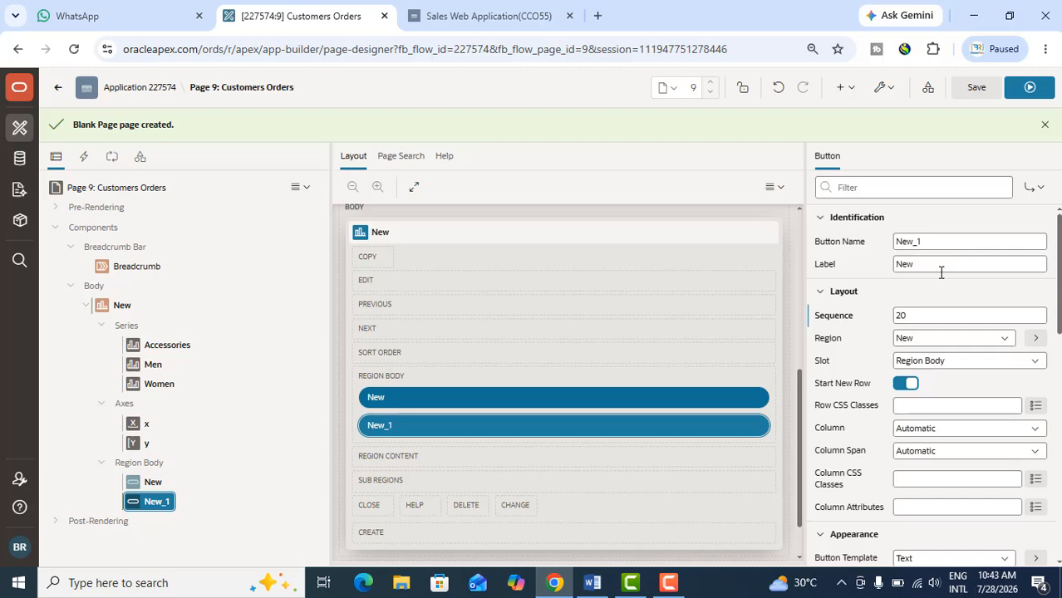
double_click(898, 266)
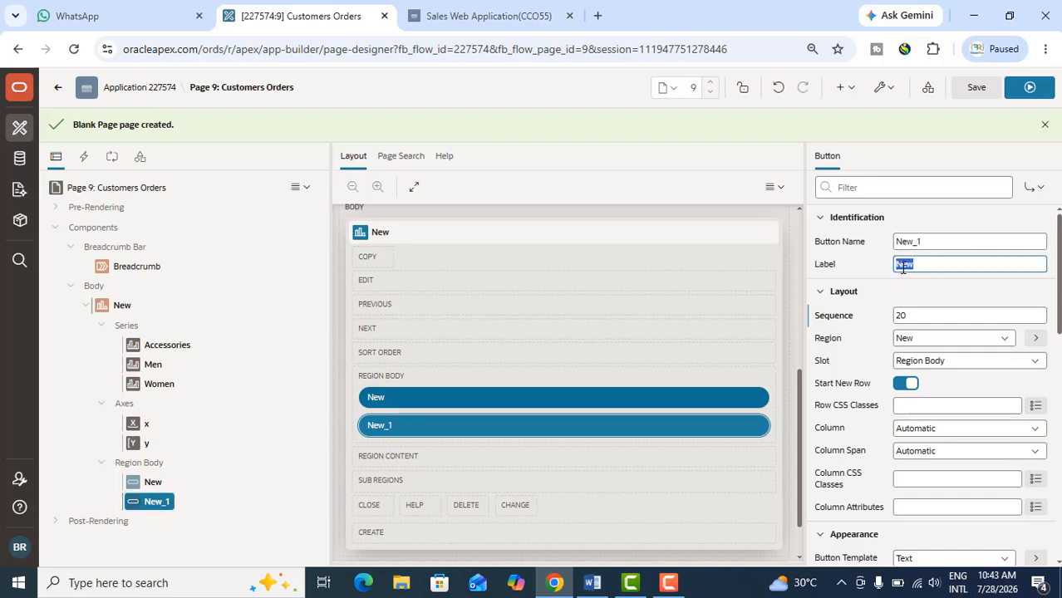
type("Vertical")
left_click_drag(936, 264, 856, 272)
key("ctrl+c")
left_click_drag(951, 242, 848, 248)
key("ctrl+v")
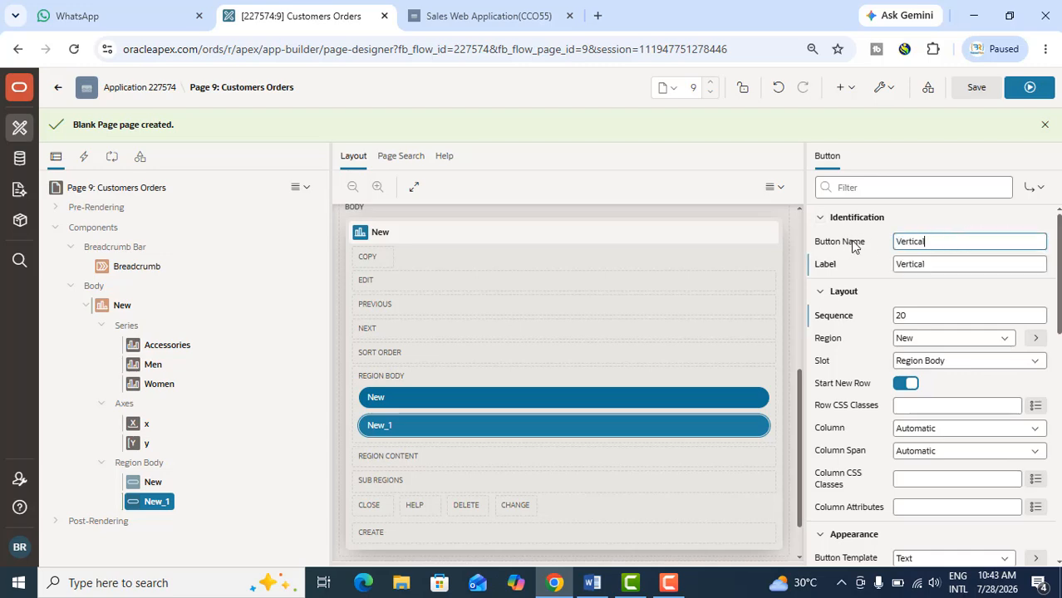
Set the button name of the button labelled Horizontal to Horizontal as well
left_click(138, 484)
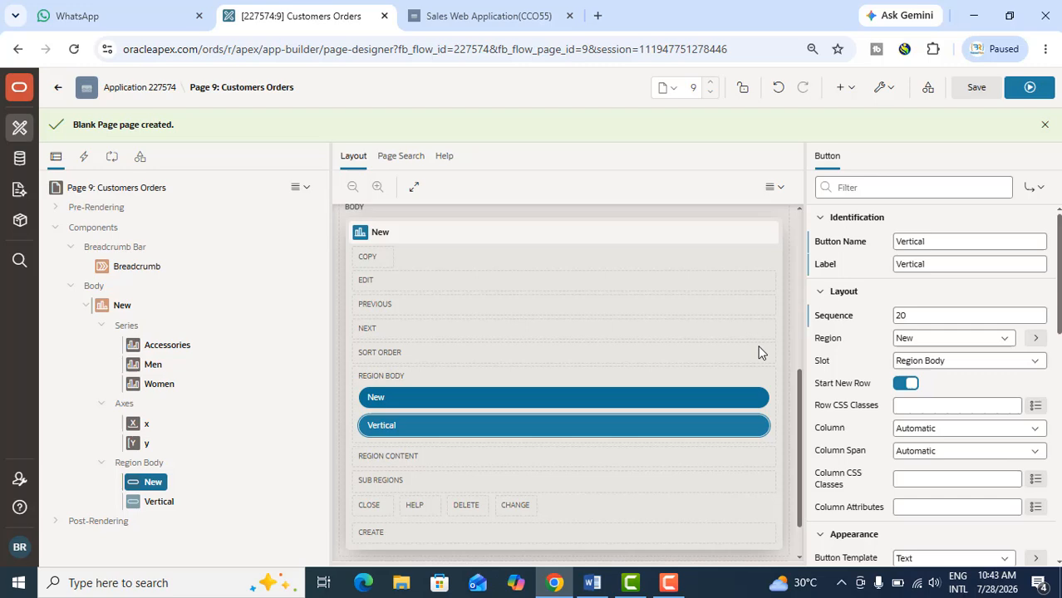
double_click(926, 264)
key("ctrl+c")
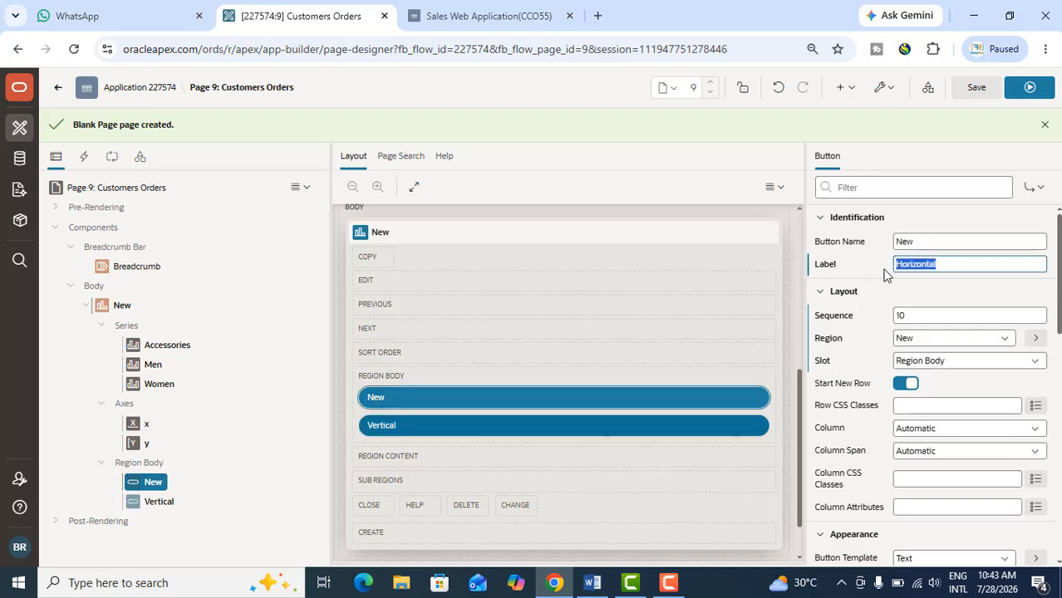
left_click(869, 241)
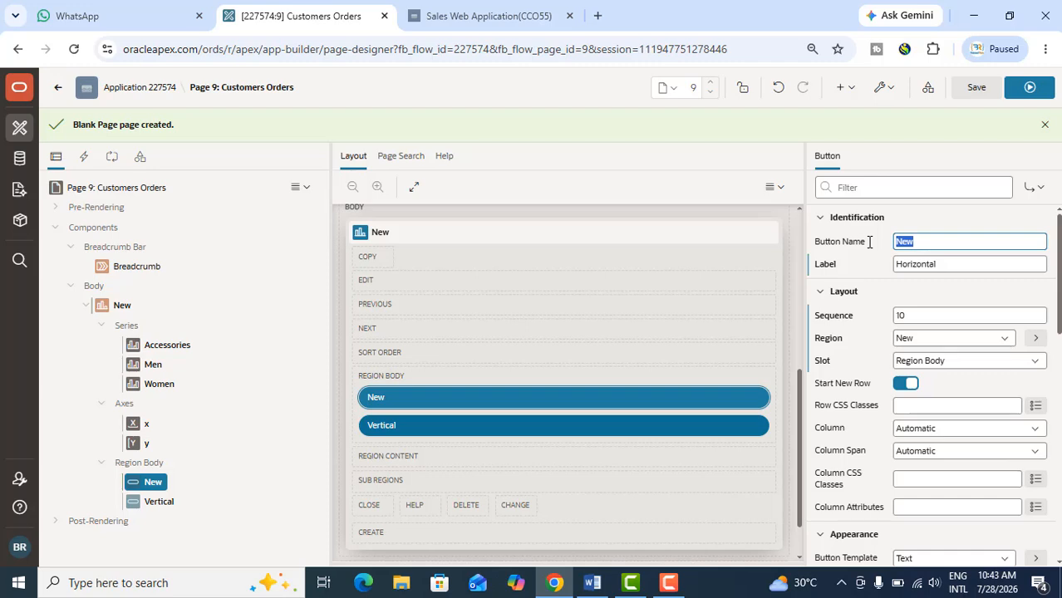
key("ctrl+v")
Create a dynamic action for the page and name it Horizontal
left_click(87, 155)
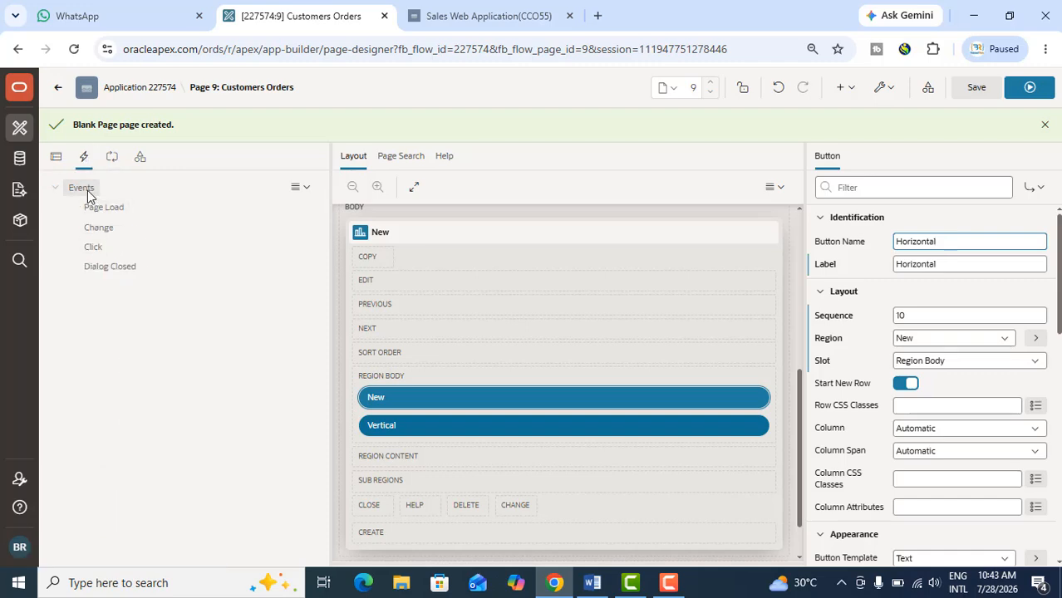
left_click(83, 188)
right_click(84, 191)
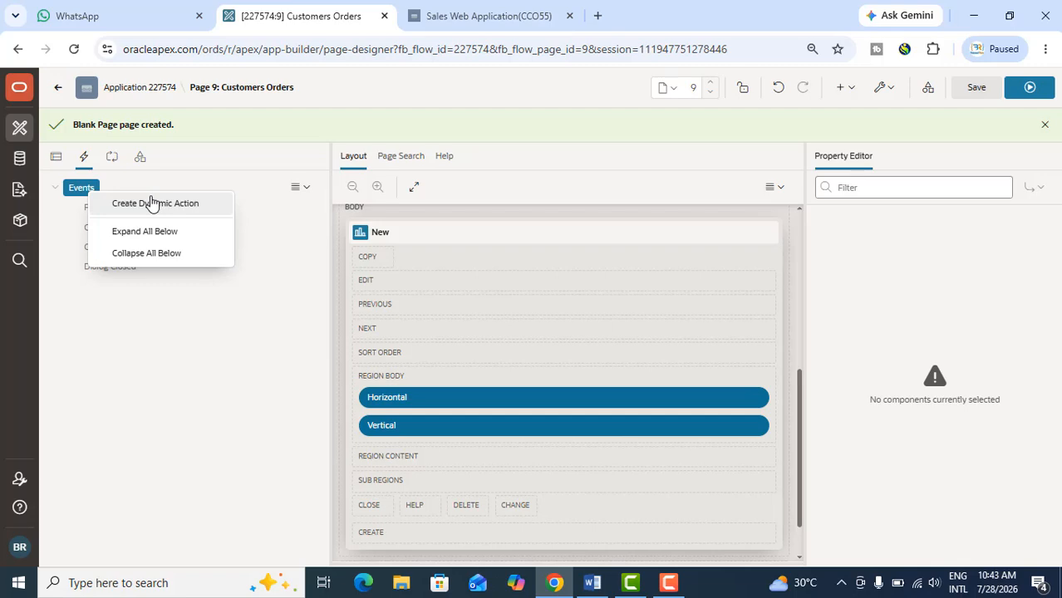
left_click(151, 203)
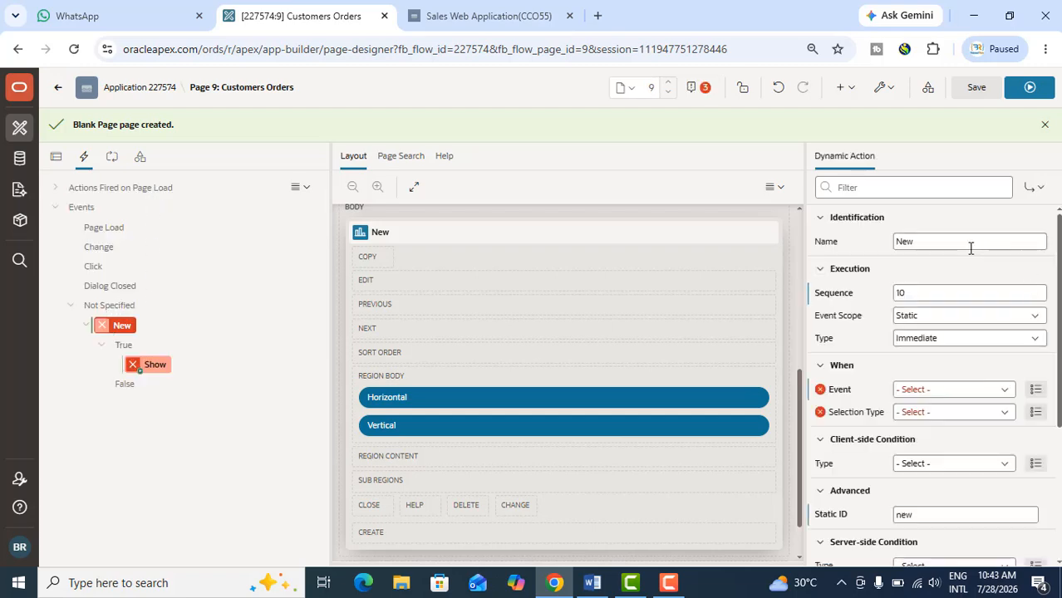
left_click(866, 241)
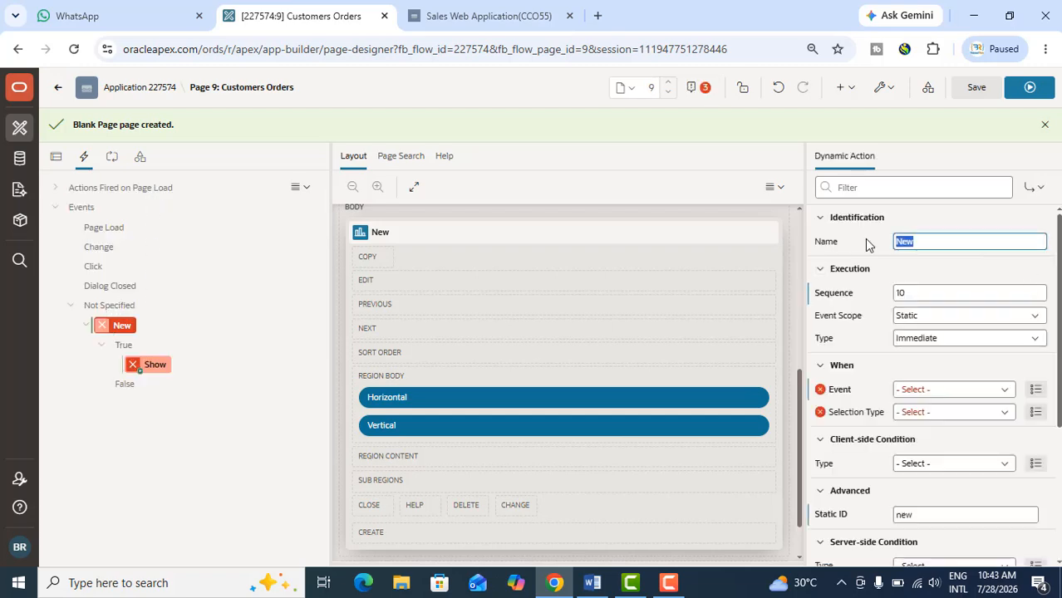
type("Horizontal")
Make the Horizontal dynamic action fire on the Click event, with selection type Button and the Horizontal button
left_click(924, 385)
left_click(852, 57)
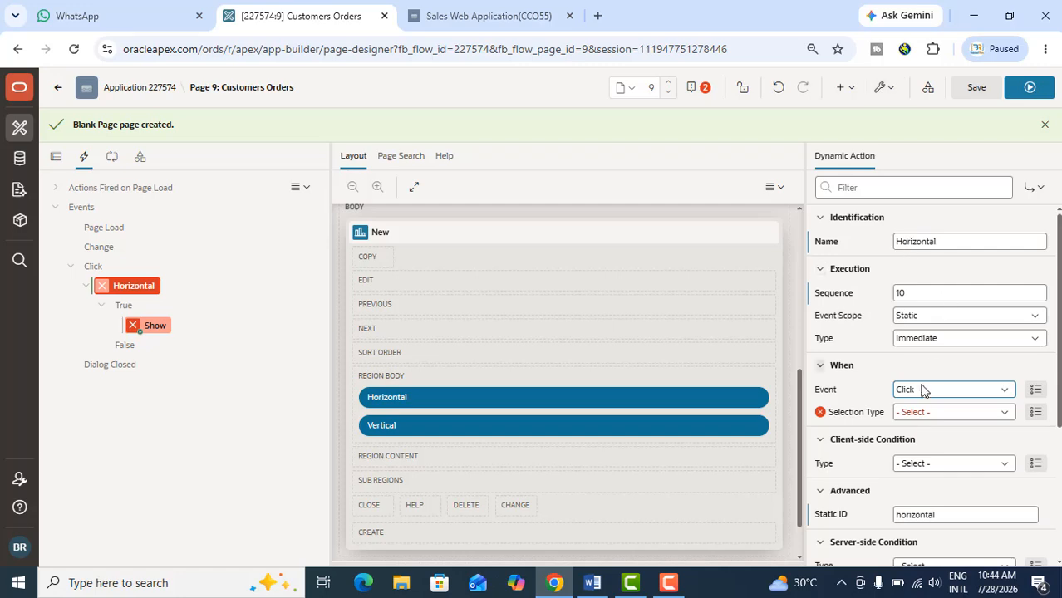
left_click(919, 413)
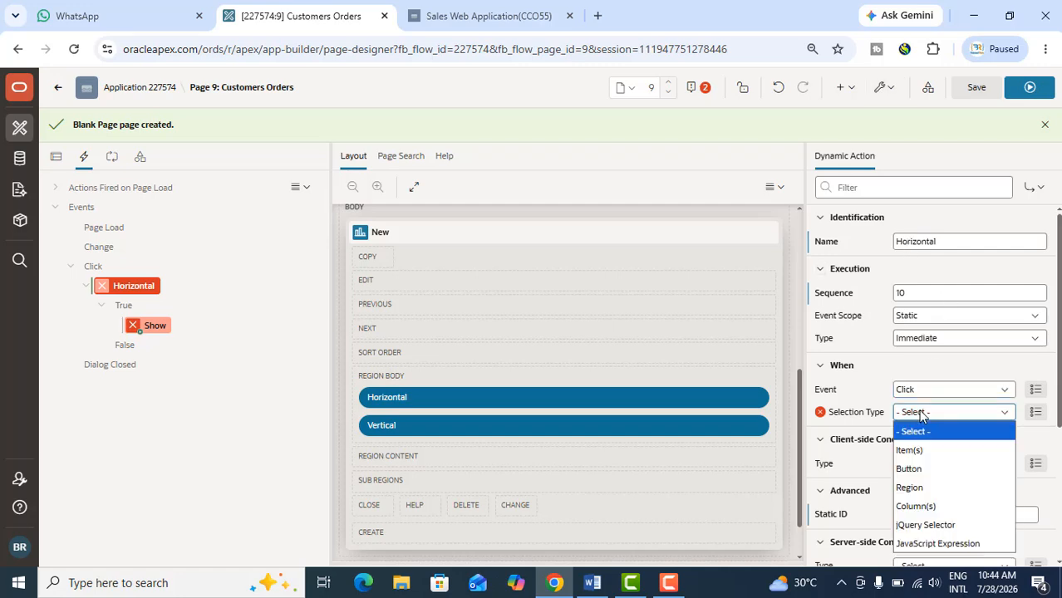
left_click(913, 465)
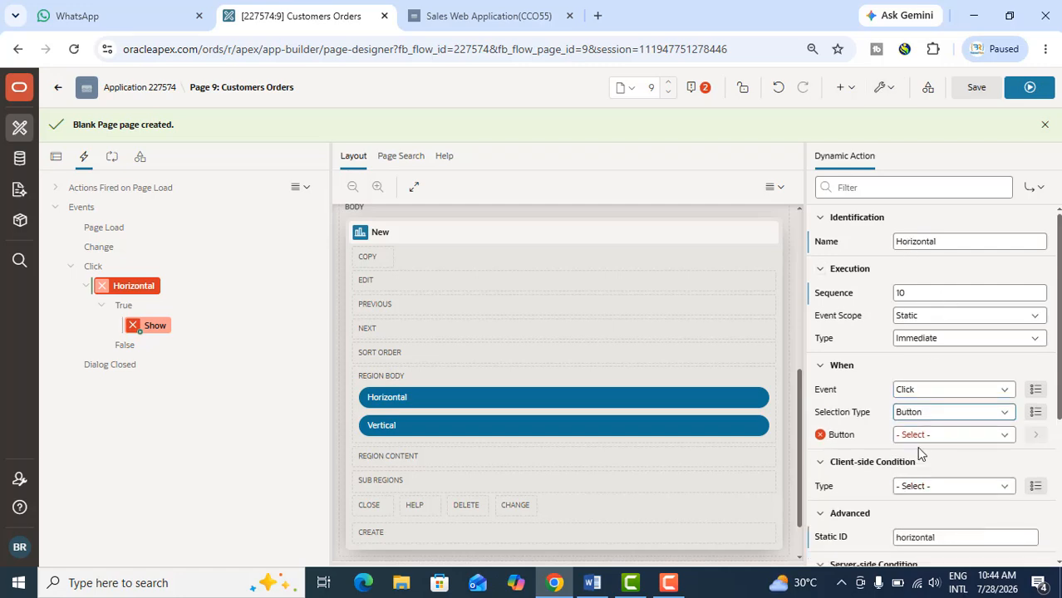
left_click(919, 435)
left_click(922, 473)
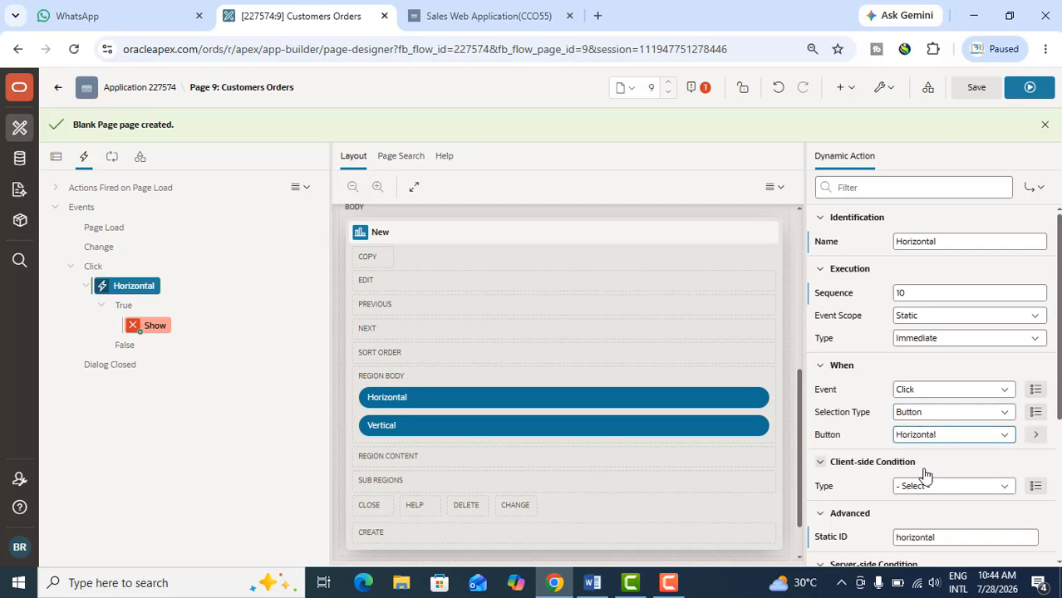
Change the Horizontal dynamic action's true action to Execute JavaScript Code
left_click(160, 331)
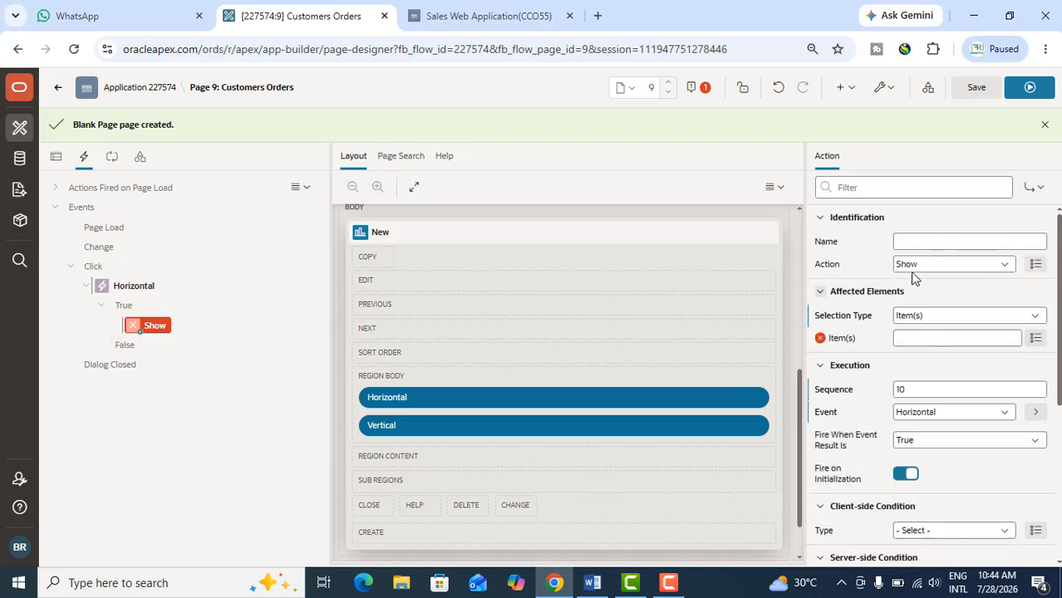
left_click(922, 269)
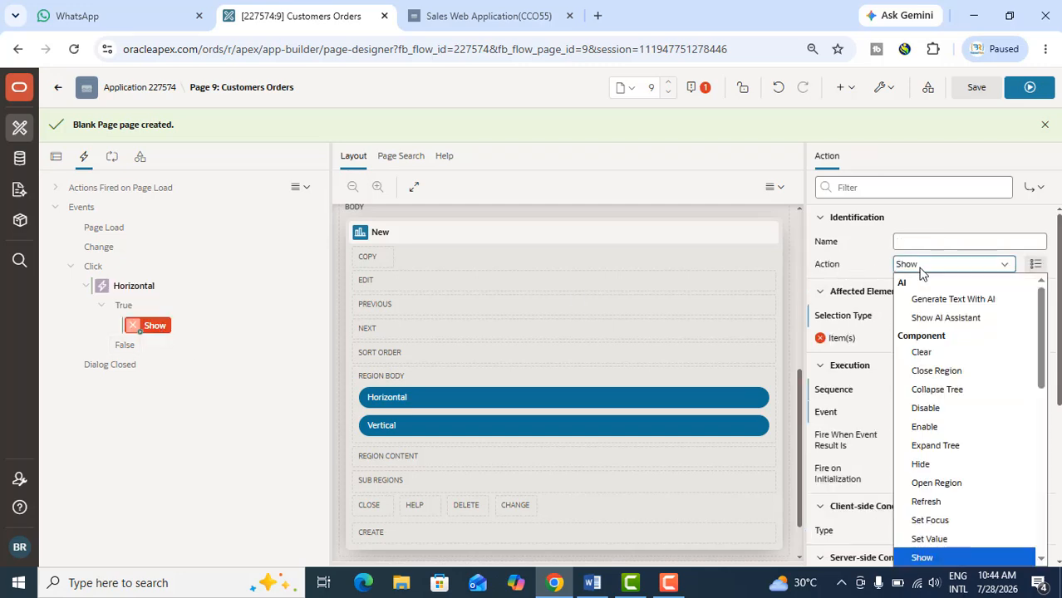
scroll(955, 432, "down", 5)
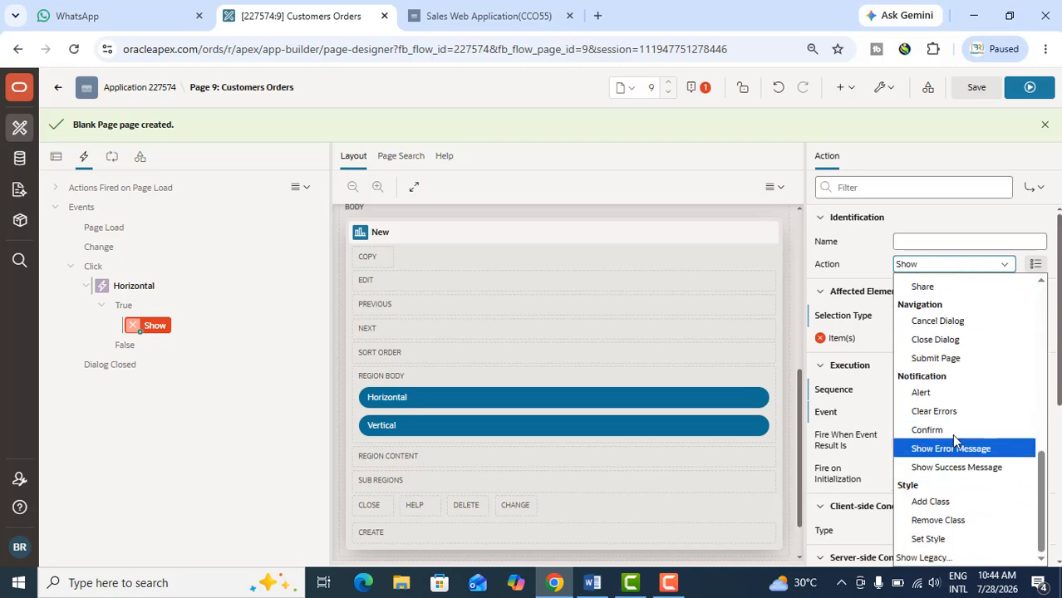
scroll(956, 428, "up", 3)
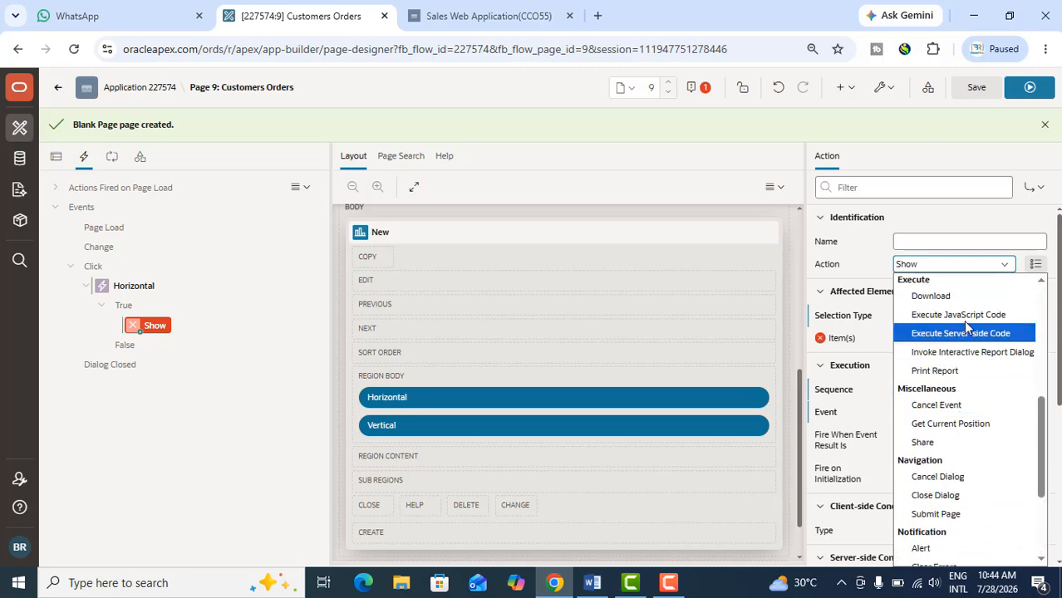
key("Escape")
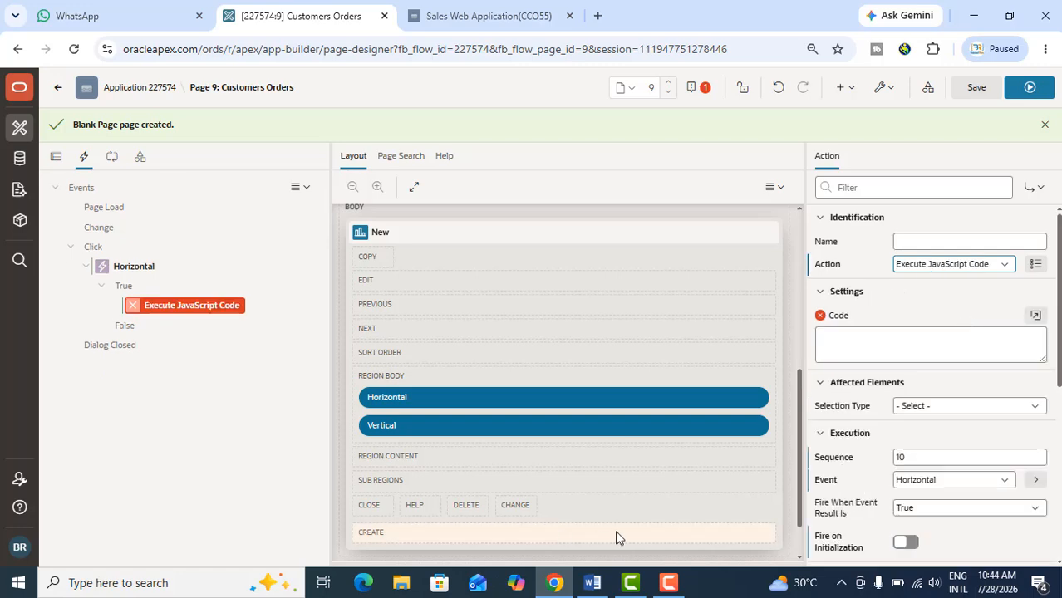
Switch to the Word document and copy the #dualChart_jet ojChart snippet that sets orientation to 'horizontal'
left_click(598, 588)
scroll(581, 390, "down", 15)
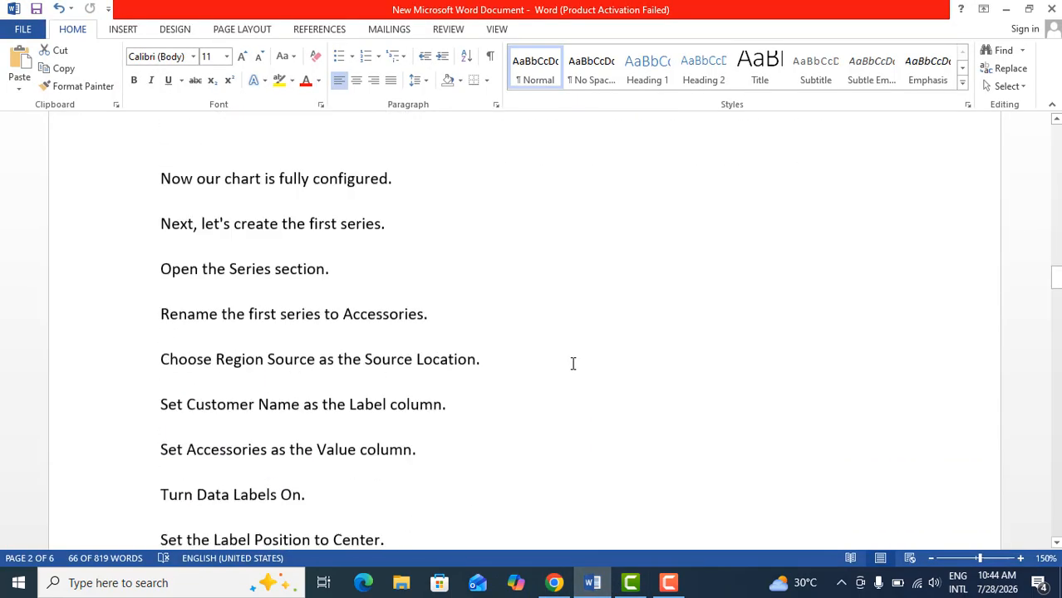
scroll(572, 363, "down", 20)
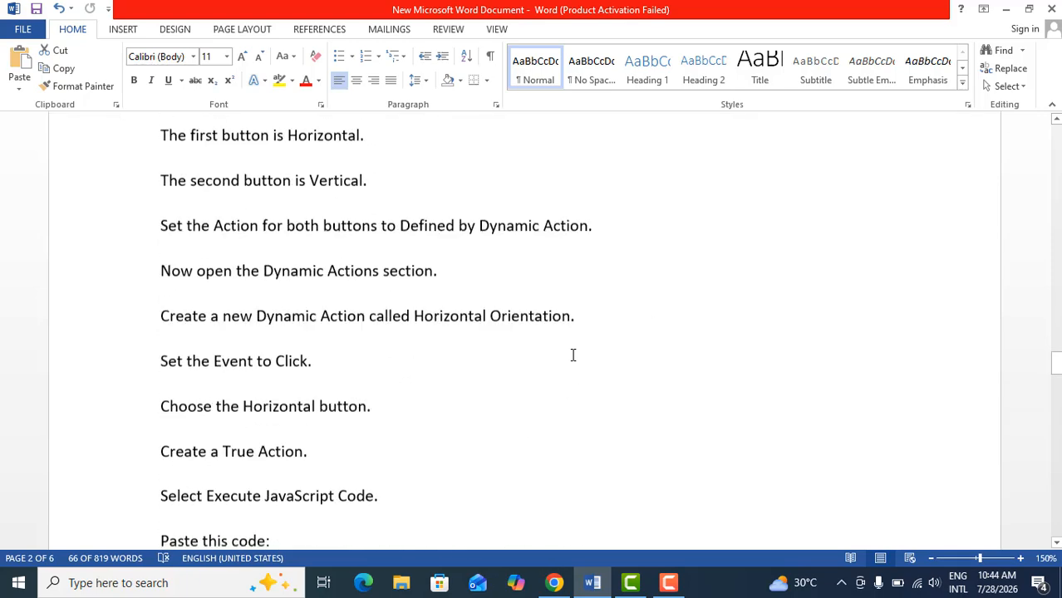
scroll(572, 355, "down", 5)
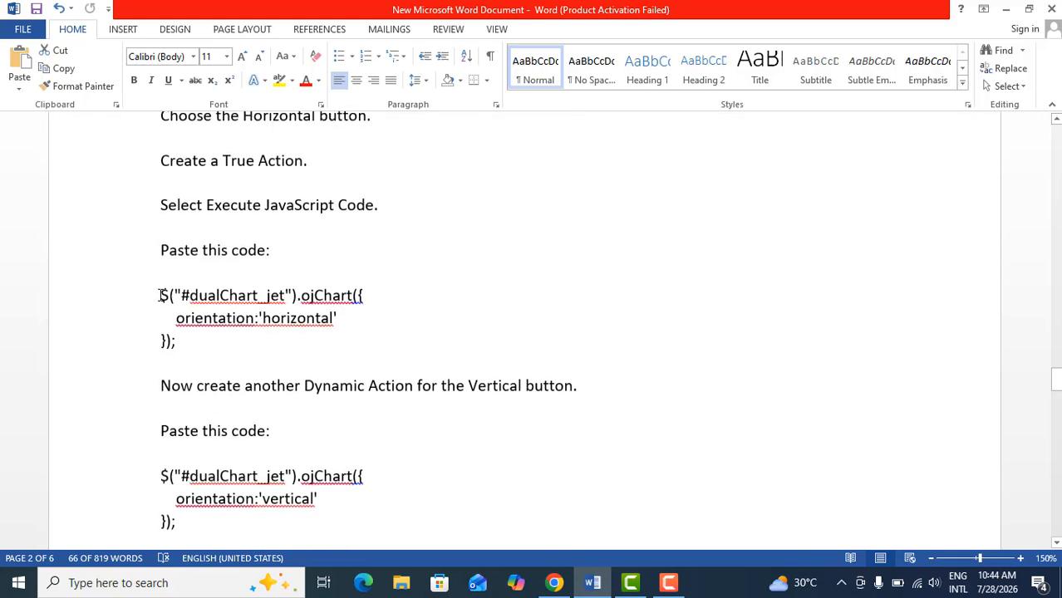
left_click_drag(162, 295, 177, 341)
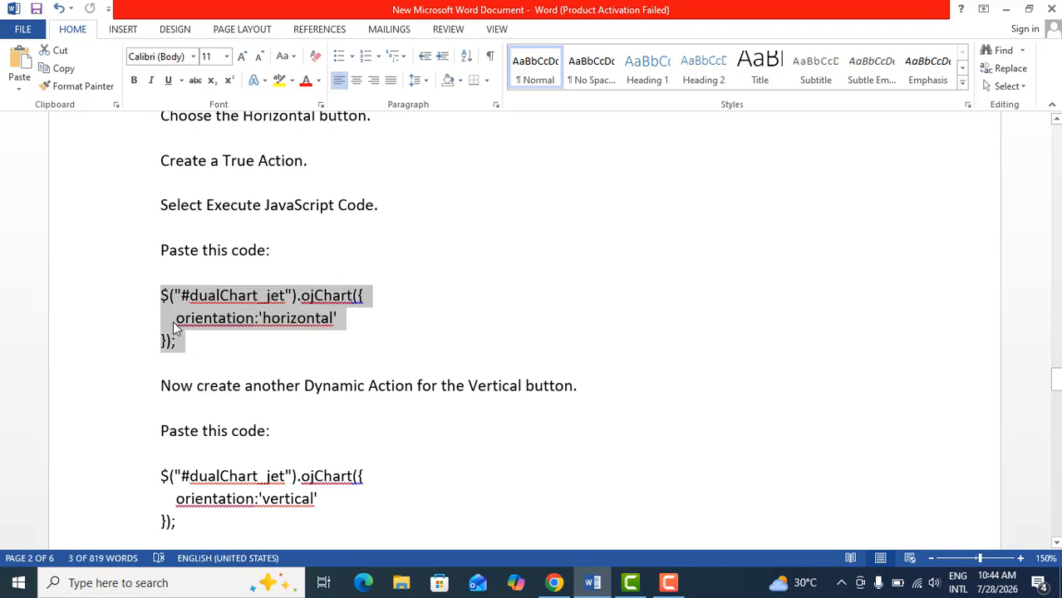
right_click(176, 324)
left_click(210, 352)
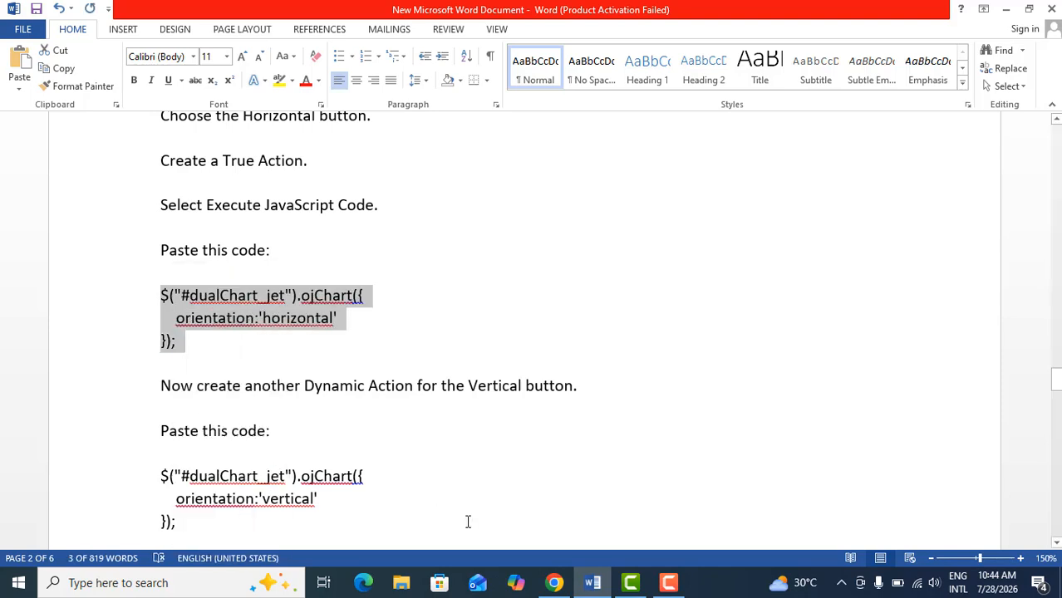
Back in the APEX page designer, paste the horizontal orientation snippet as the Horizontal action's JavaScript code and save the page
left_click(553, 582)
left_click(838, 346)
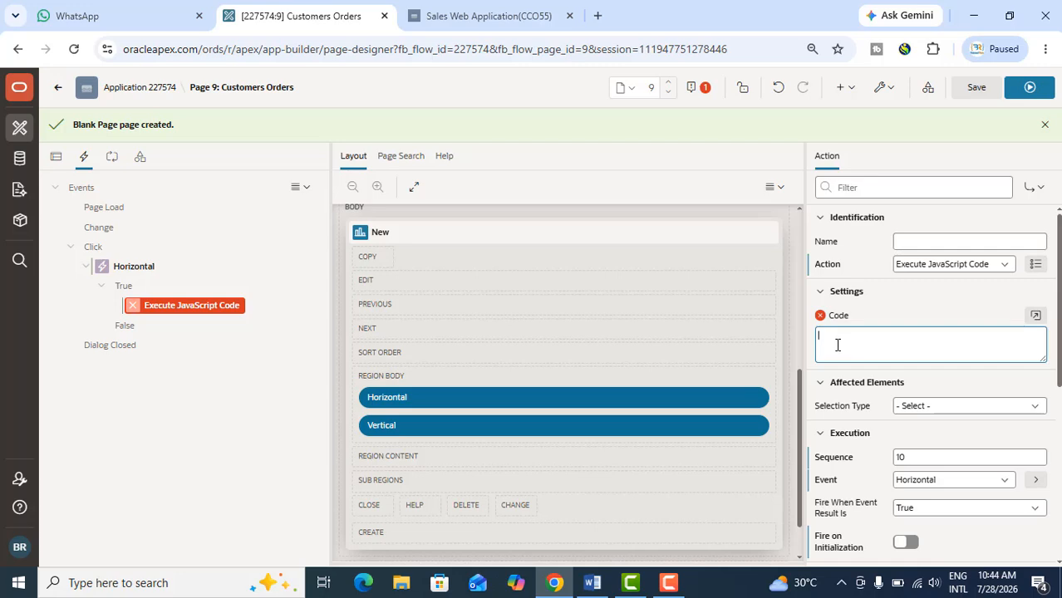
key("ctrl+v")
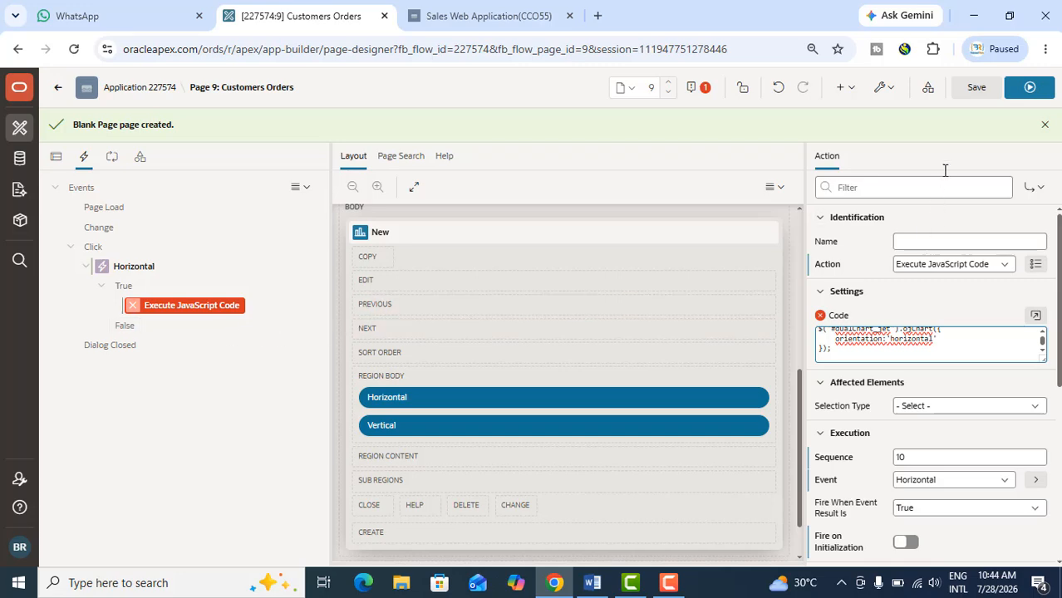
left_click(972, 94)
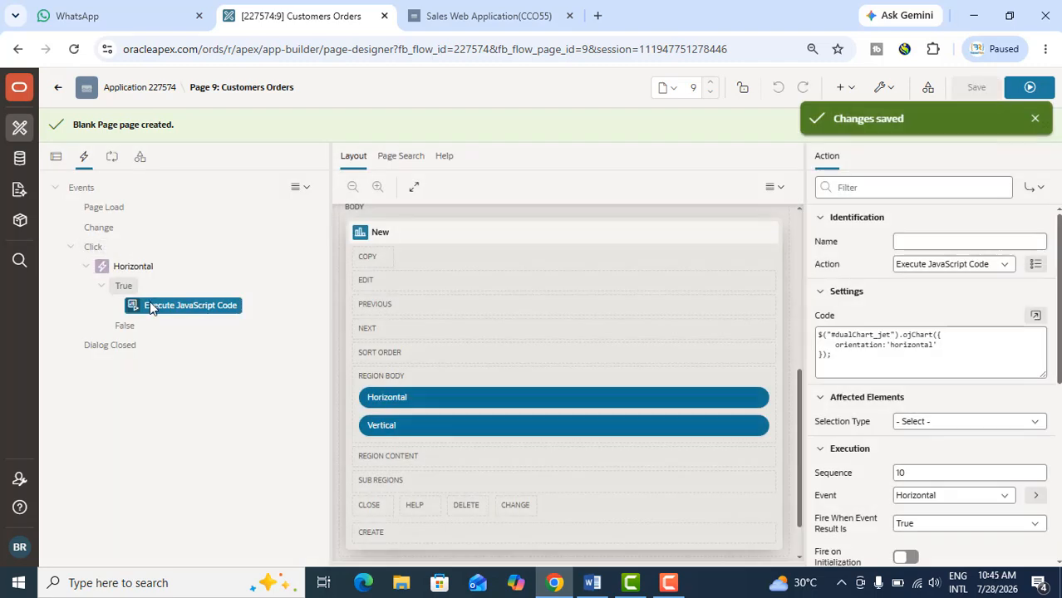
Create a second dynamic action for the page and name it Vertical
left_click(82, 190)
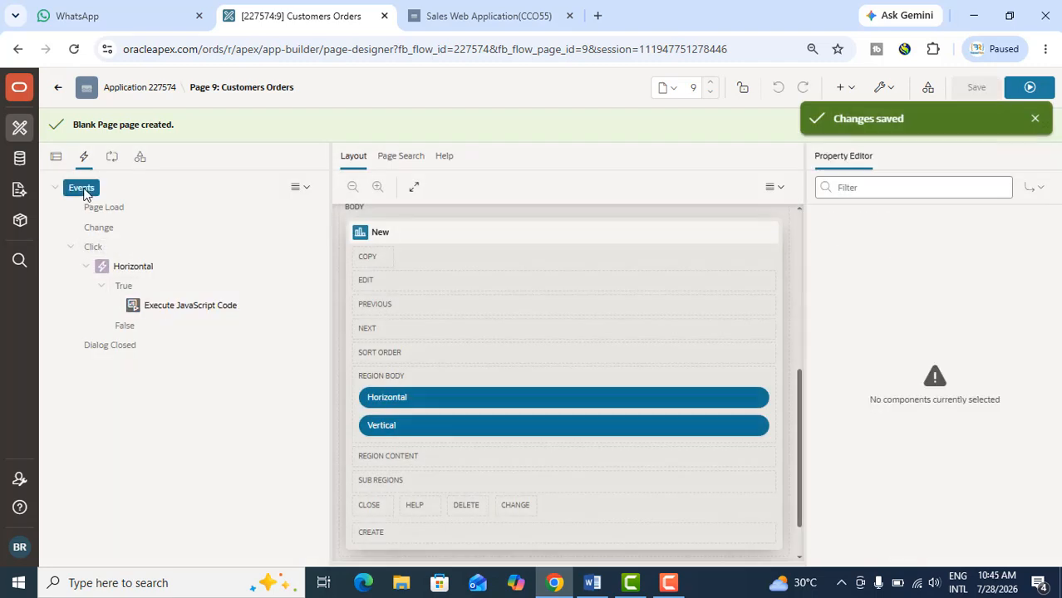
right_click(82, 190)
left_click(125, 203)
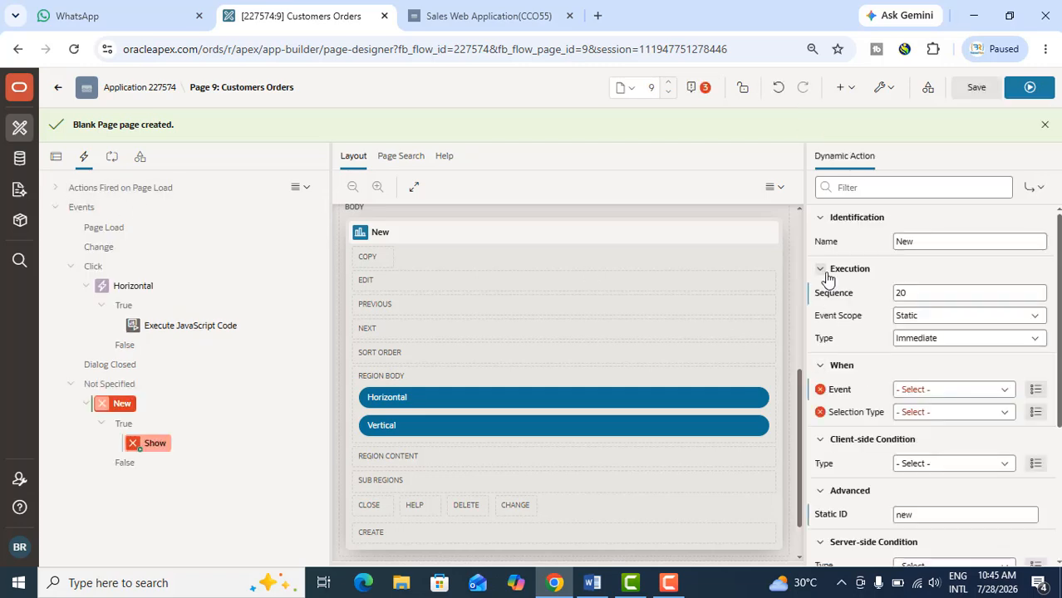
left_click_drag(922, 241, 872, 246)
type("Vertical")
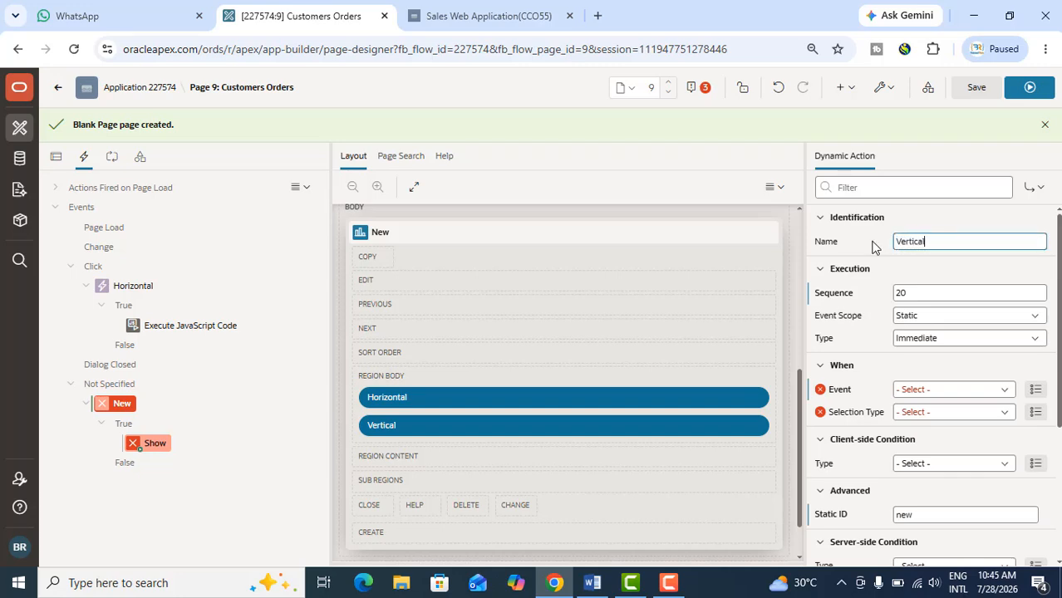
Make the Vertical dynamic action fire on the Click event, with selection type Button and the Vertical button
left_click(950, 391)
left_click(861, 59)
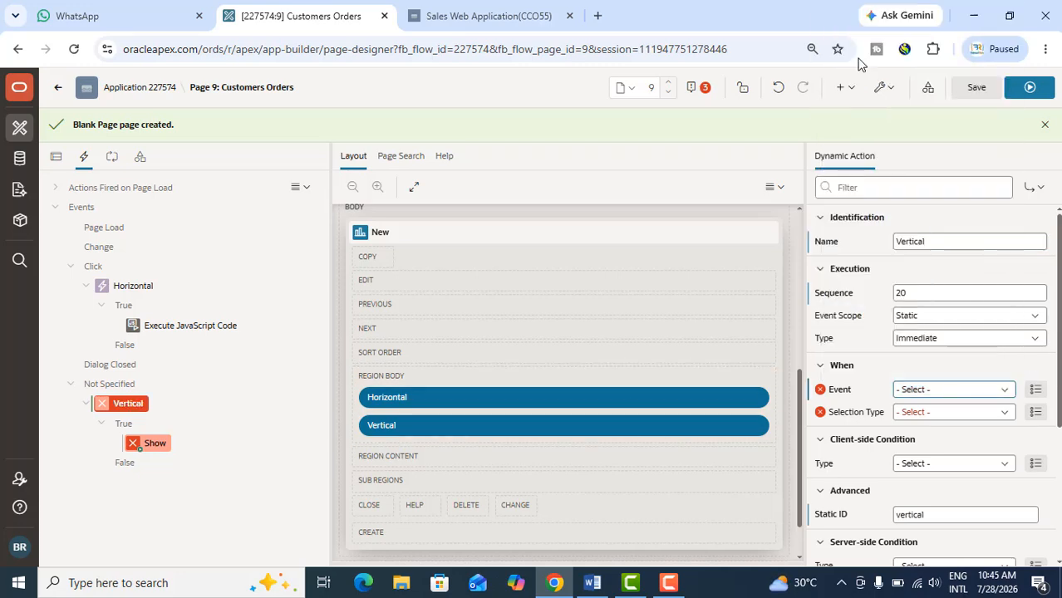
left_click(924, 413)
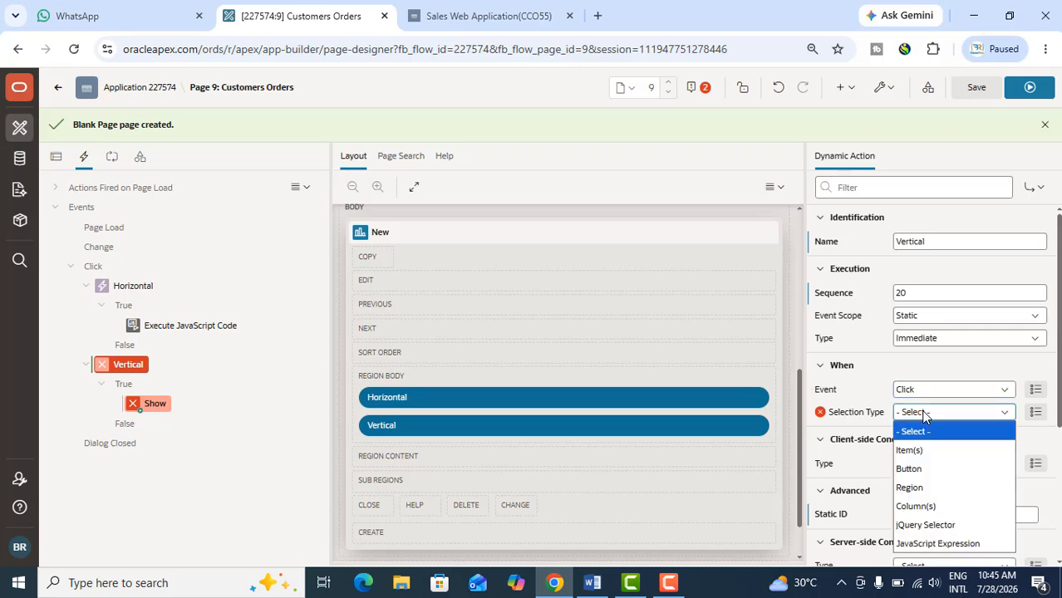
left_click(922, 468)
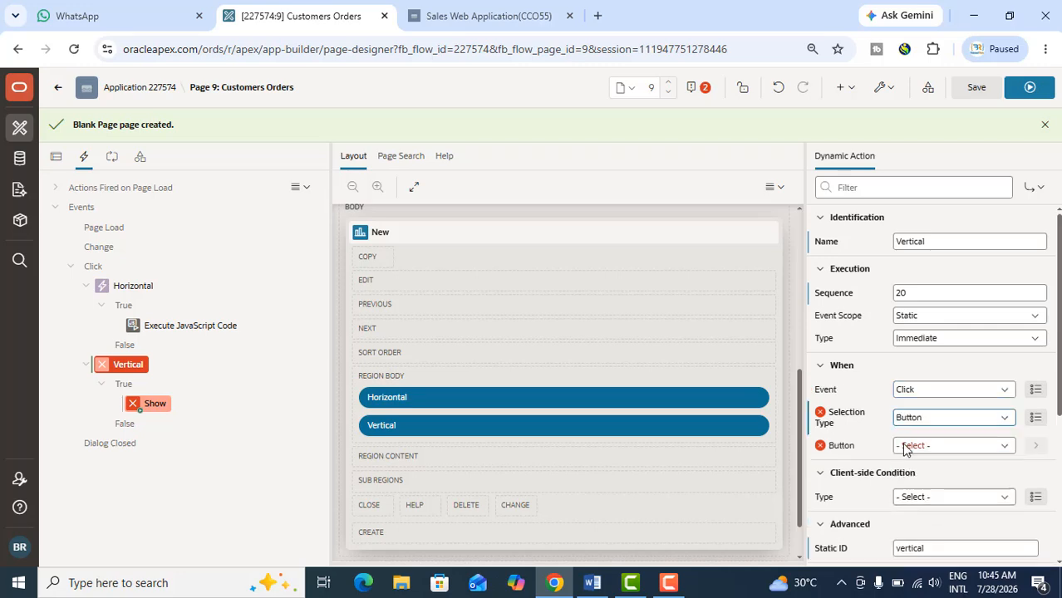
left_click(917, 436)
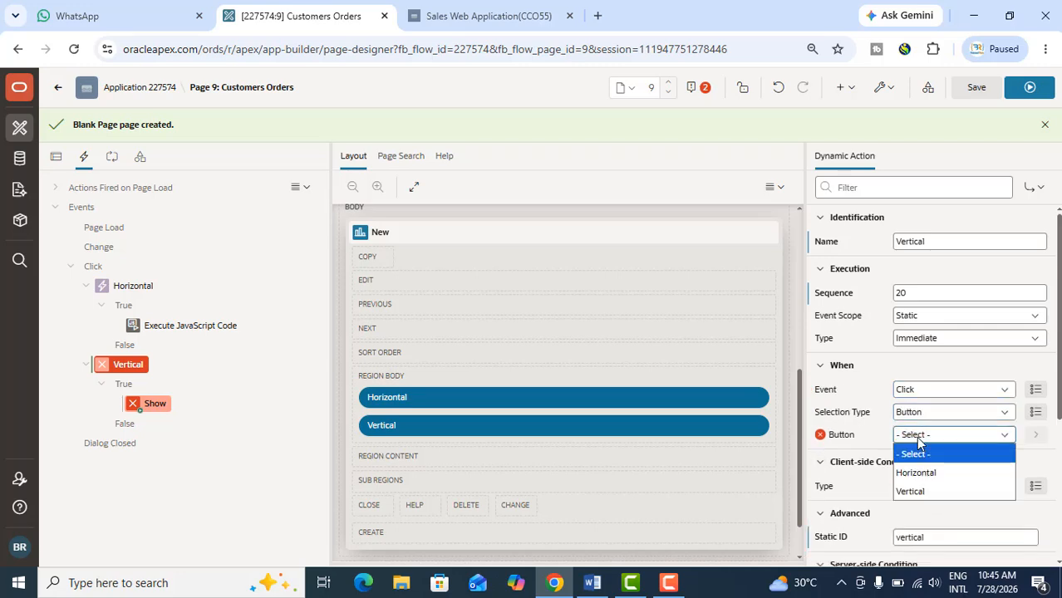
left_click(912, 491)
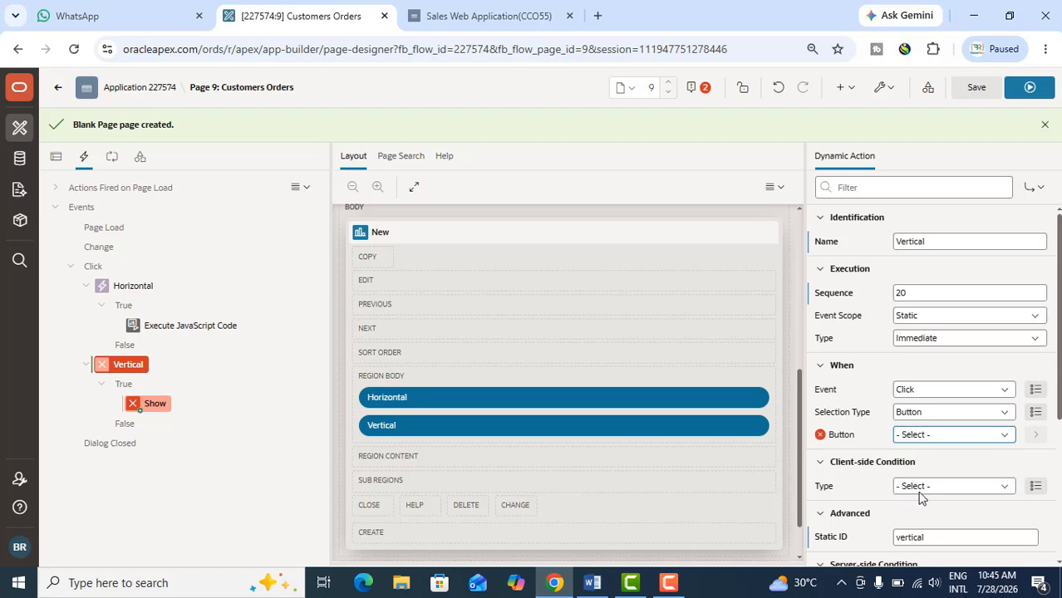
Change the Vertical dynamic action's true action from Show to Execute JavaScript Code
left_click(137, 404)
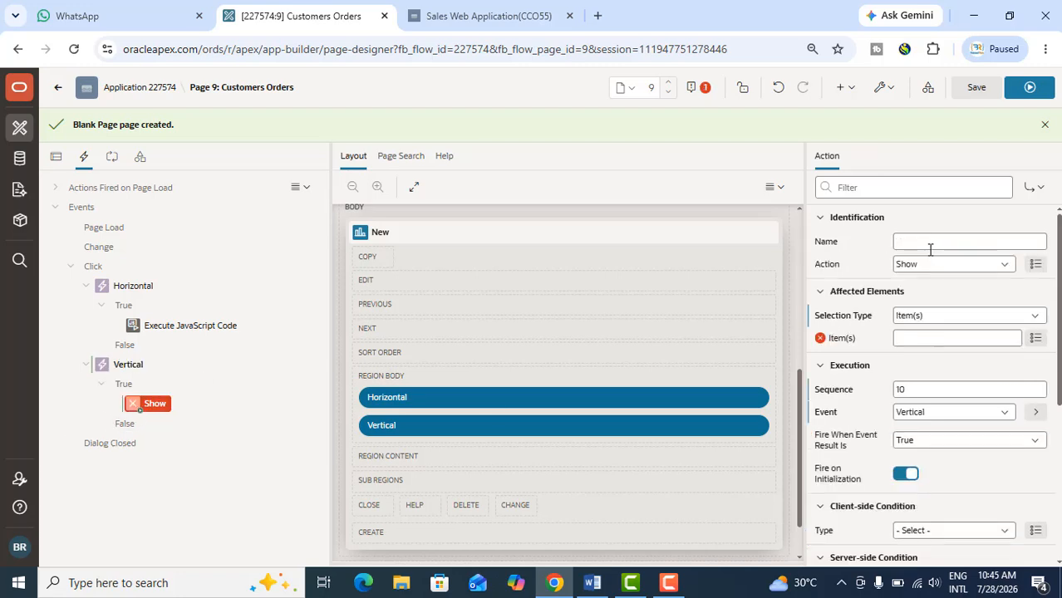
left_click(925, 266)
scroll(943, 370, "down", 3)
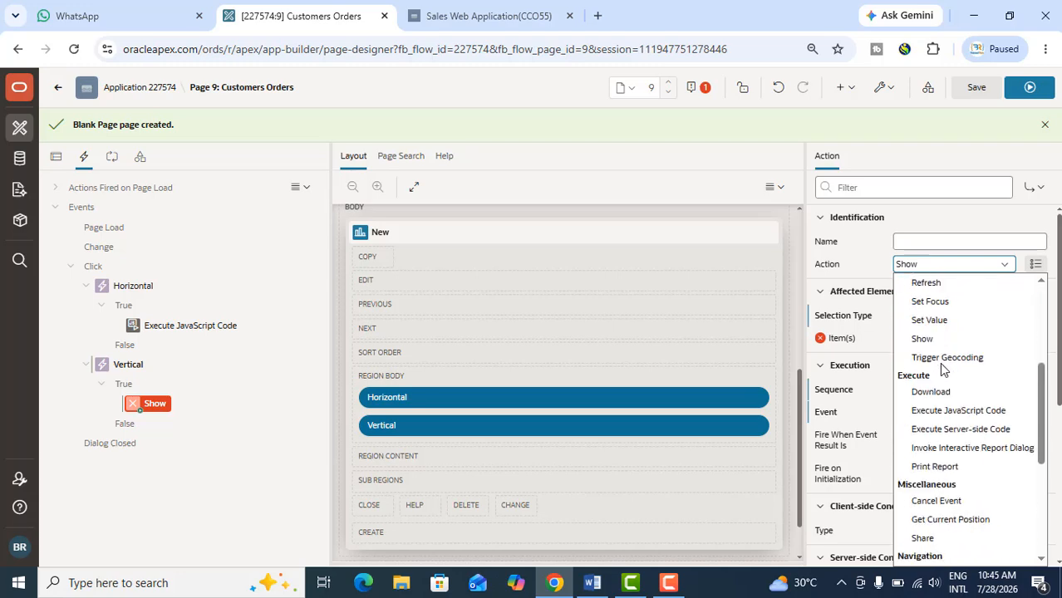
scroll(943, 365, "down", 1)
left_click(952, 321)
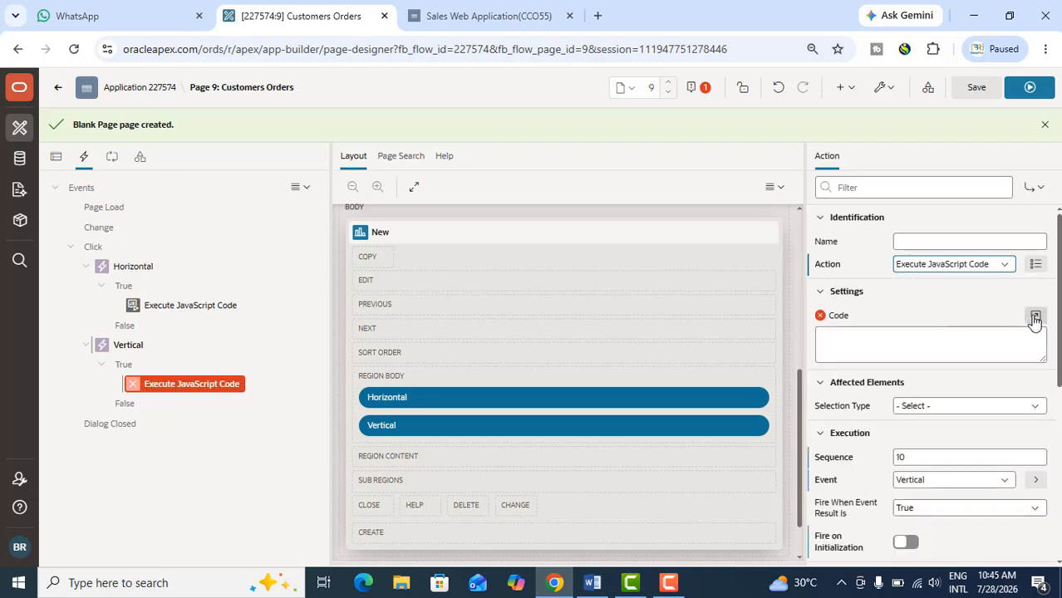
Open the code editor for the Vertical action, then copy the #dualChart_jet ojChart snippet with orientation 'vertical' from the Word document
left_click(1034, 317)
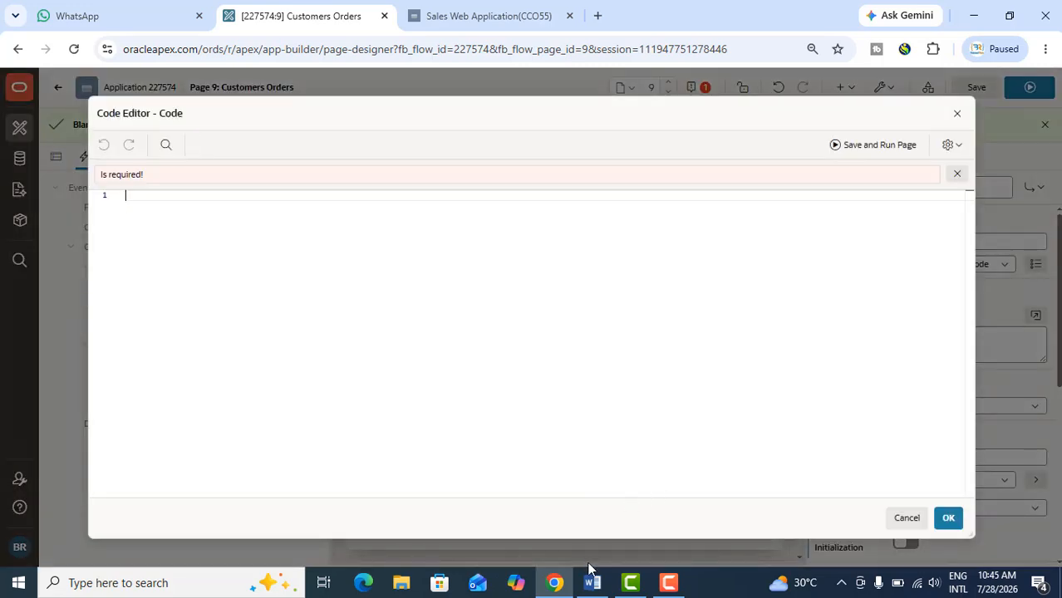
left_click(590, 581)
scroll(547, 452, "down", 3)
left_click_drag(160, 296, 188, 408)
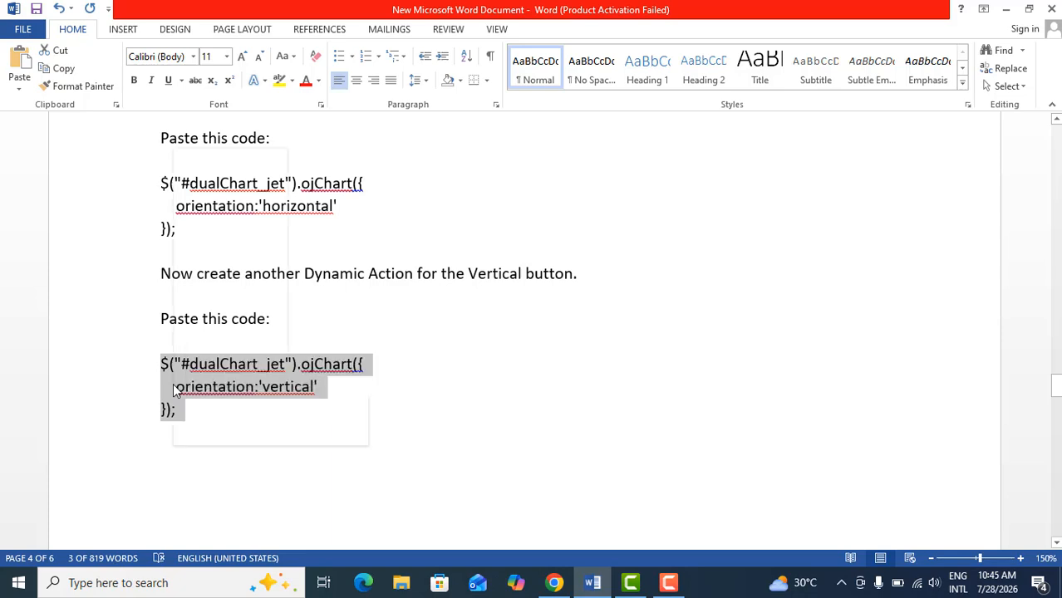
right_click(175, 390)
left_click(213, 179)
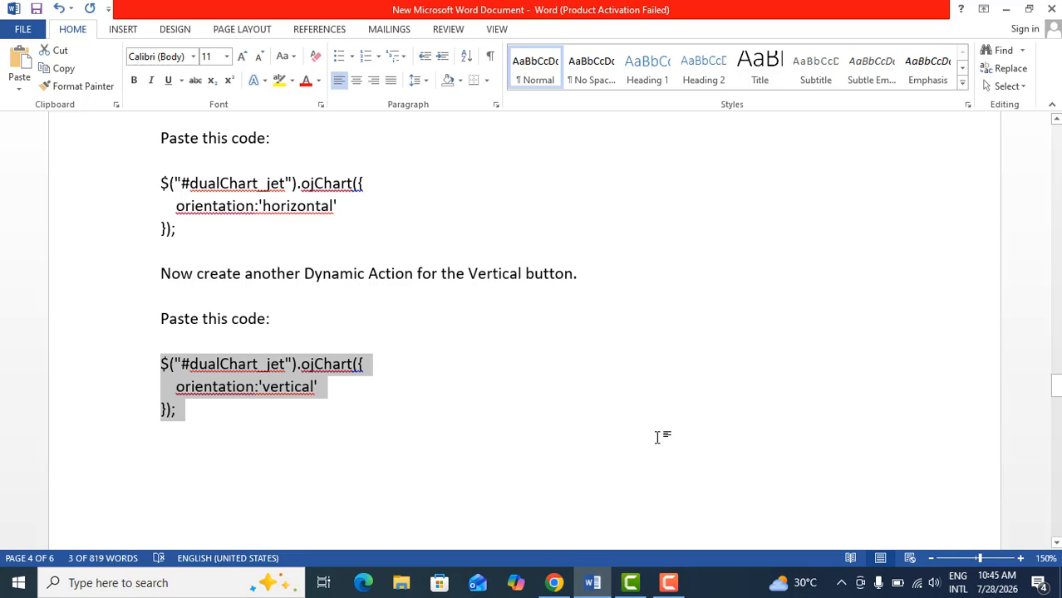
Back in APEX, paste the vertical orientation snippet as the Vertical action's JavaScript code, accept it and save the page
left_click(554, 583)
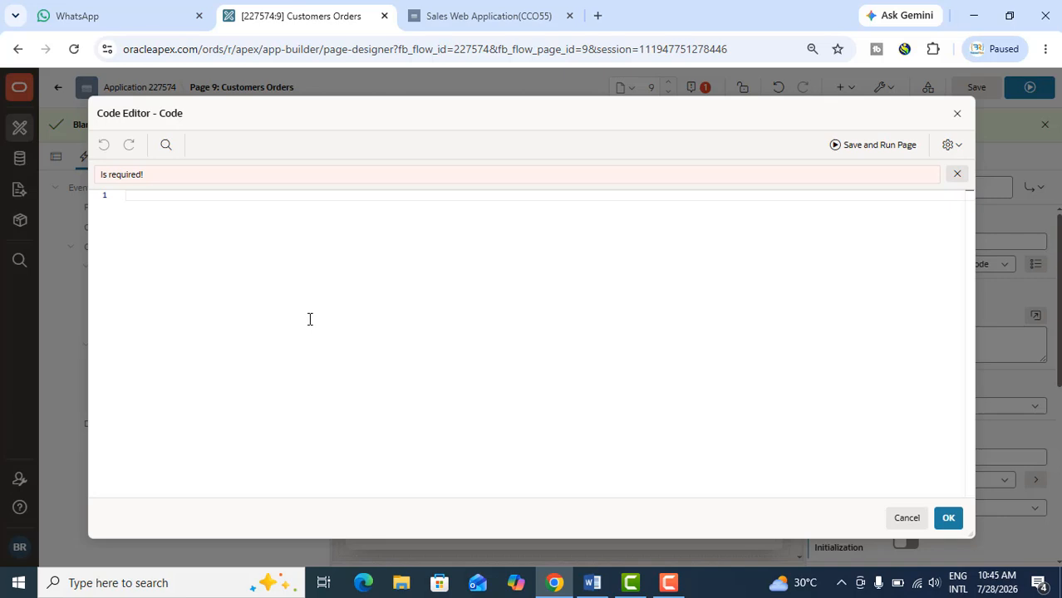
key("ctrl+v")
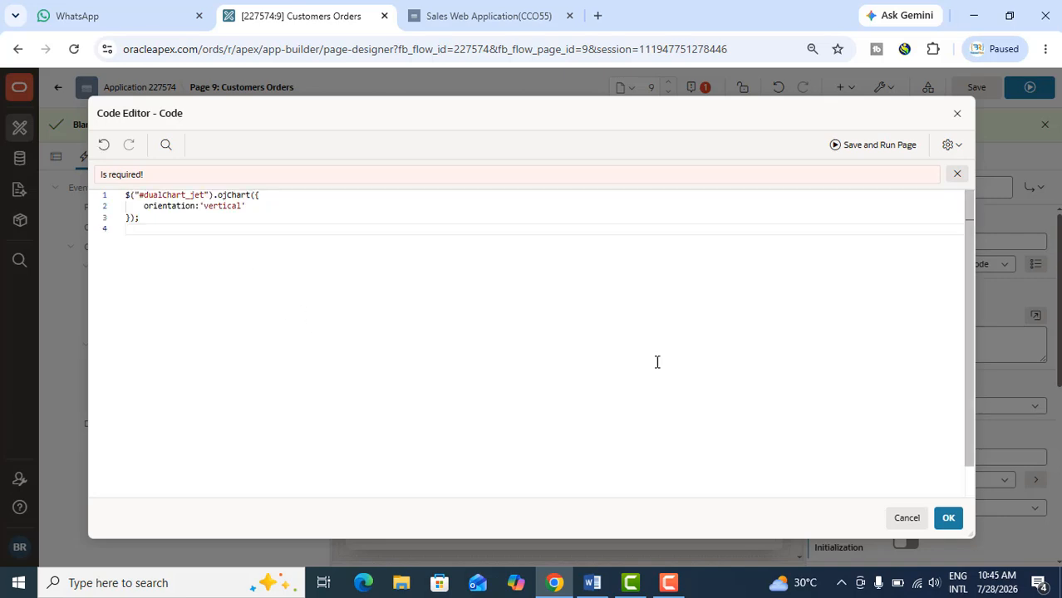
left_click(950, 517)
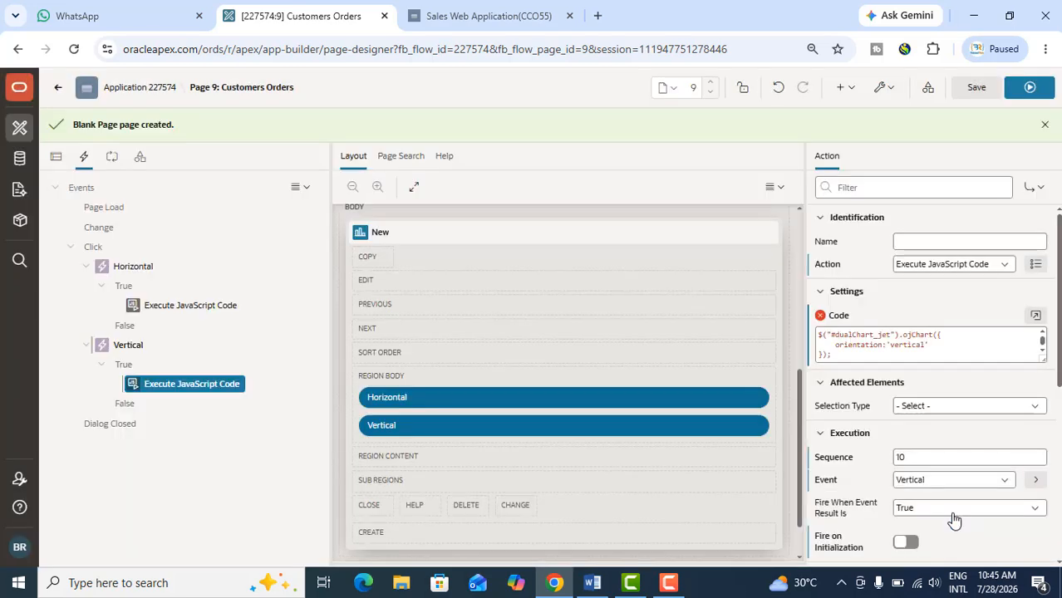
left_click(972, 88)
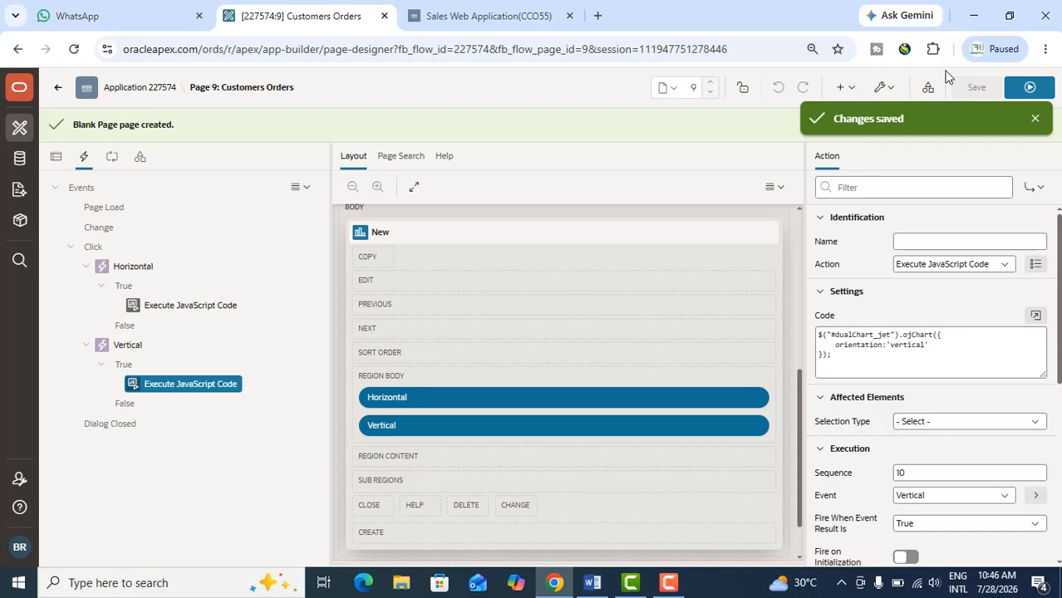
Examine the Customers Orders page's own properties, from identification through JavaScript and CSS to security and advanced settings
left_click(63, 163)
left_click(117, 190)
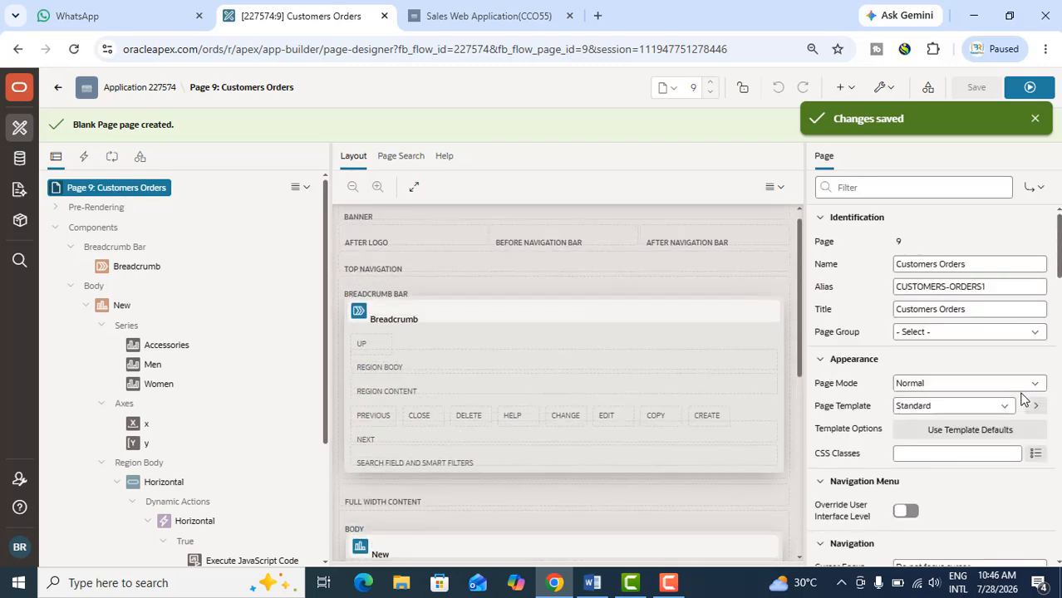
scroll(1015, 386, "down", 6)
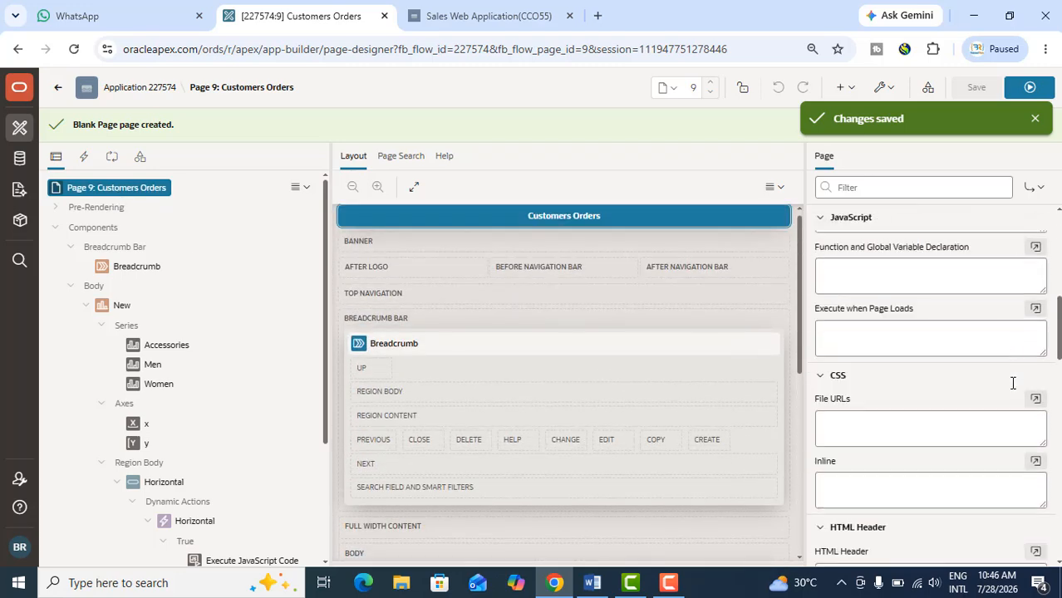
scroll(1012, 383, "down", 10)
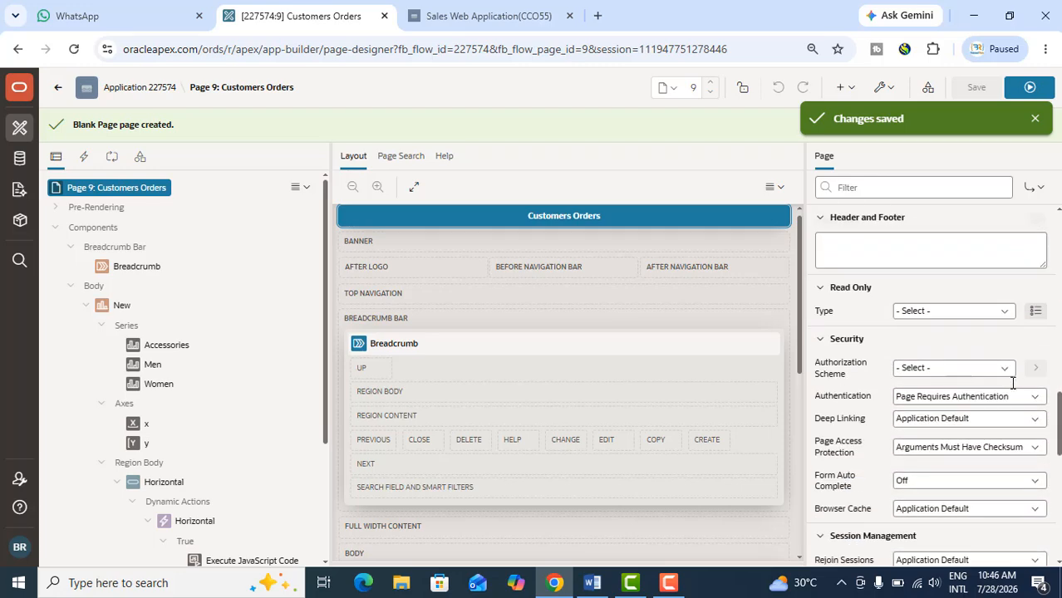
scroll(1011, 382, "down", 4)
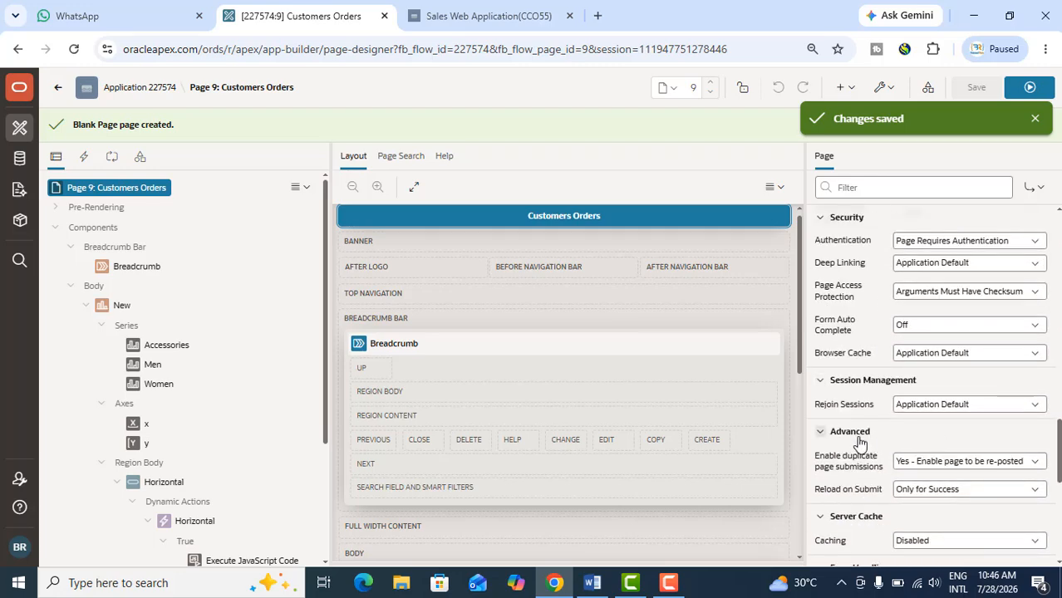
Find the Static ID in the advanced properties of the chart region New and unlock it for editing
left_click(106, 306)
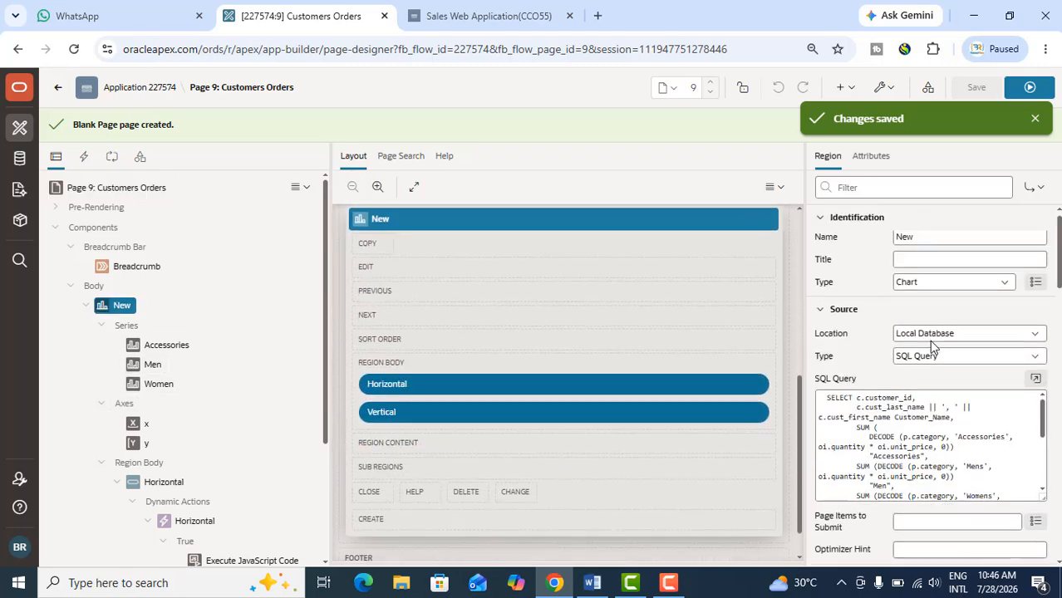
scroll(931, 349, "down", 5)
scroll(931, 363, "down", 5)
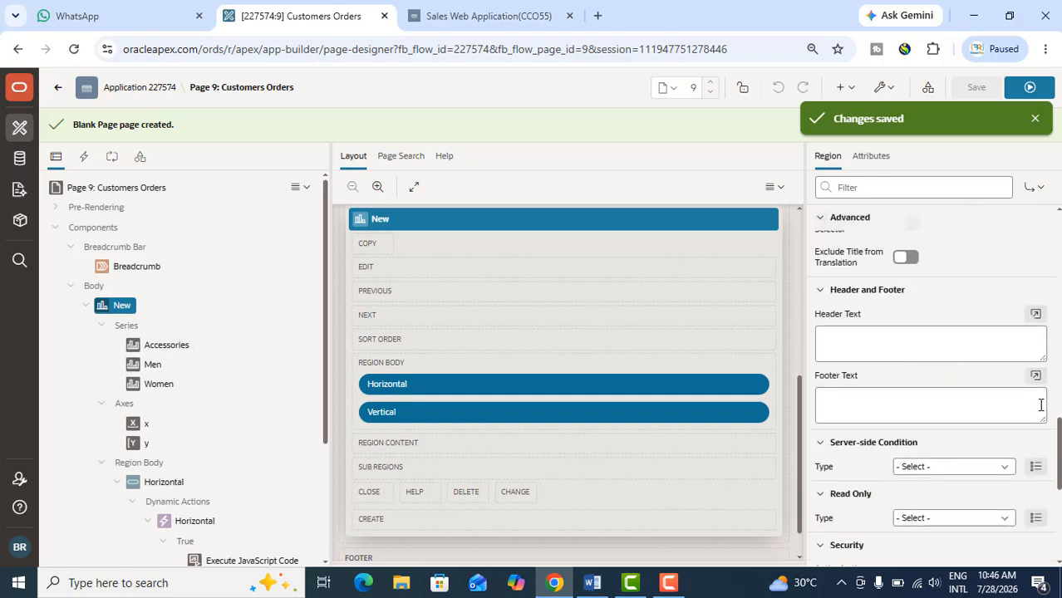
scroll(1008, 418, "down", 1)
scroll(1008, 418, "down", 2)
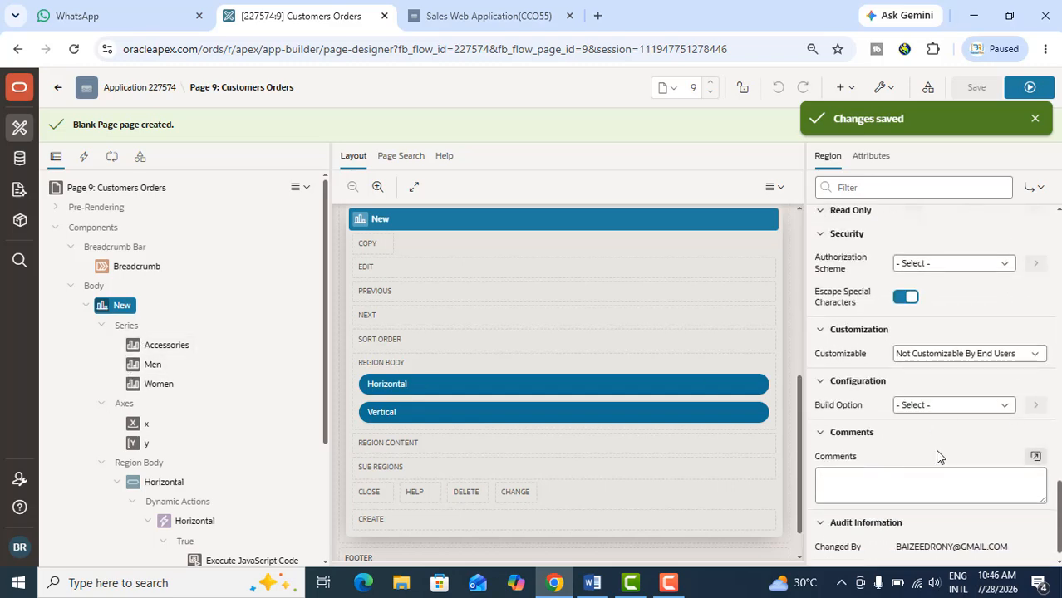
scroll(937, 453, "down", 1)
scroll(937, 455, "up", 4)
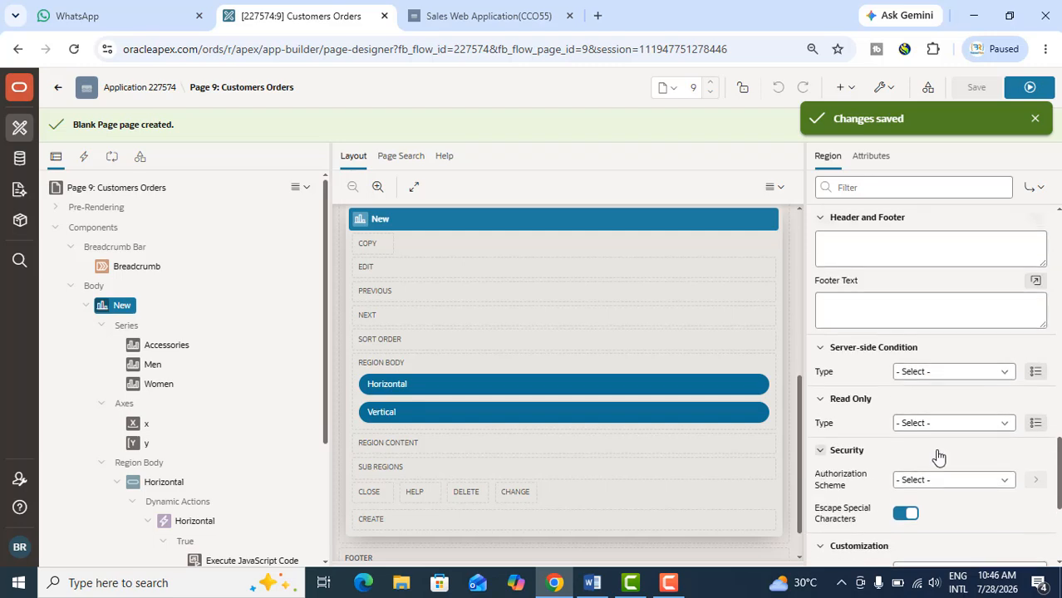
scroll(937, 453, "up", 2)
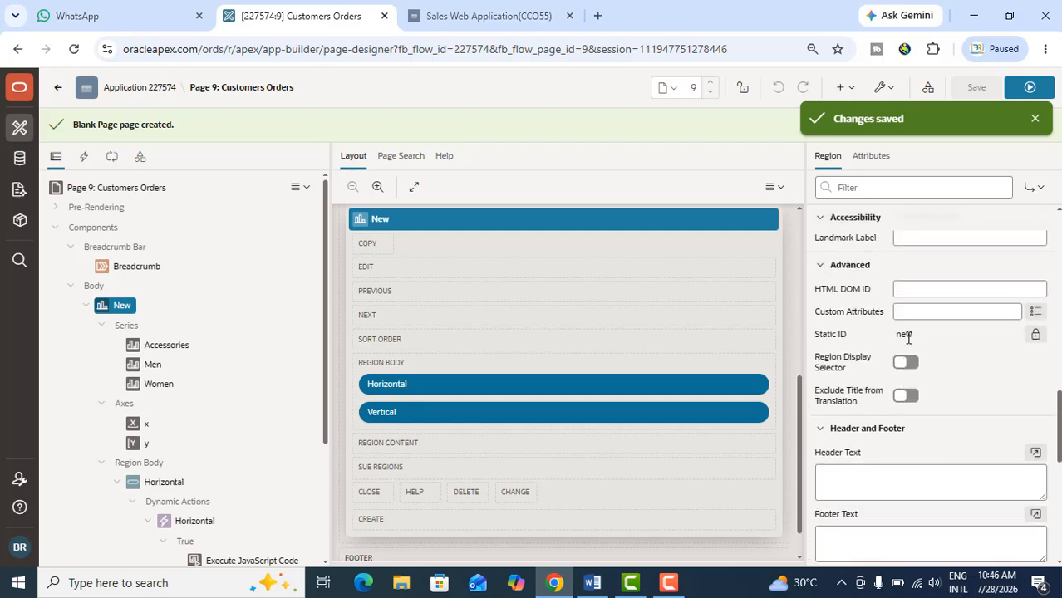
left_click(922, 335)
double_click(922, 336)
left_click(1035, 341)
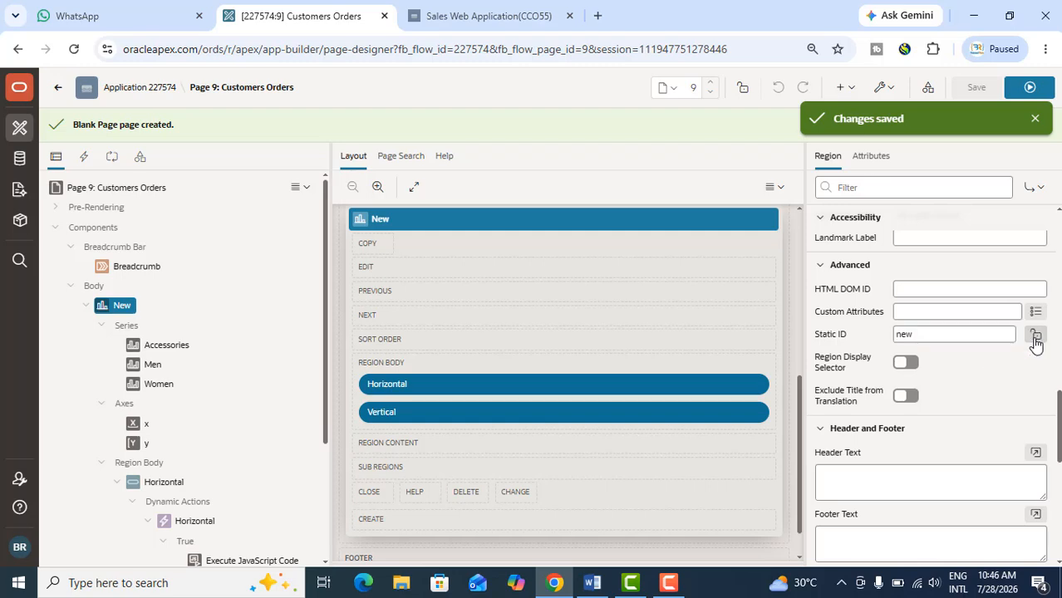
left_click(1036, 340)
left_click(1036, 339)
left_click(880, 334)
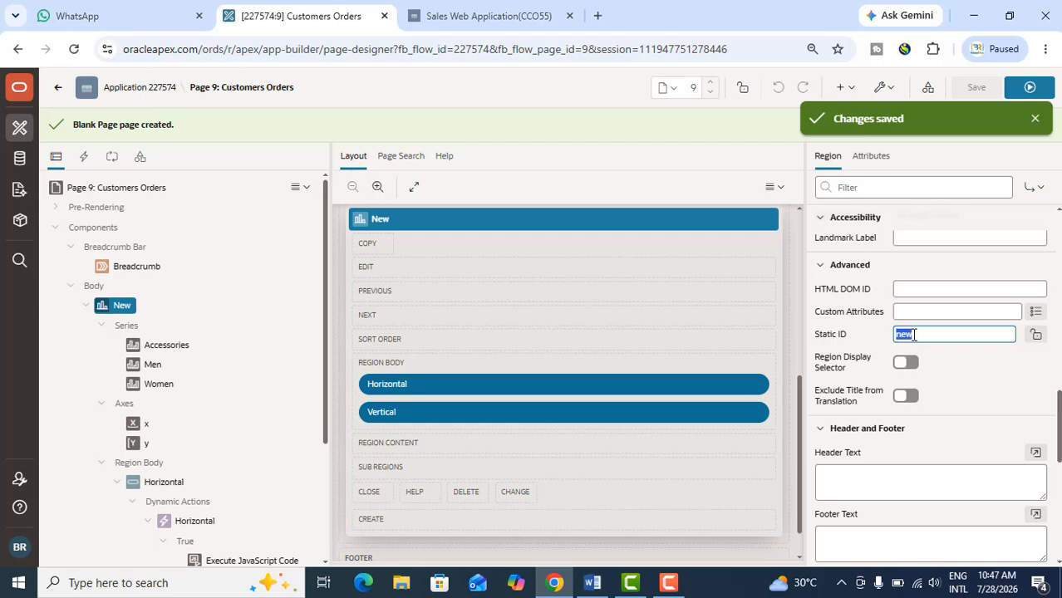
Set the chart region's Static ID to dualChart and save the page
left_click(917, 334)
key("BackSpace")
key("BackSpace")
key("BackSpace")
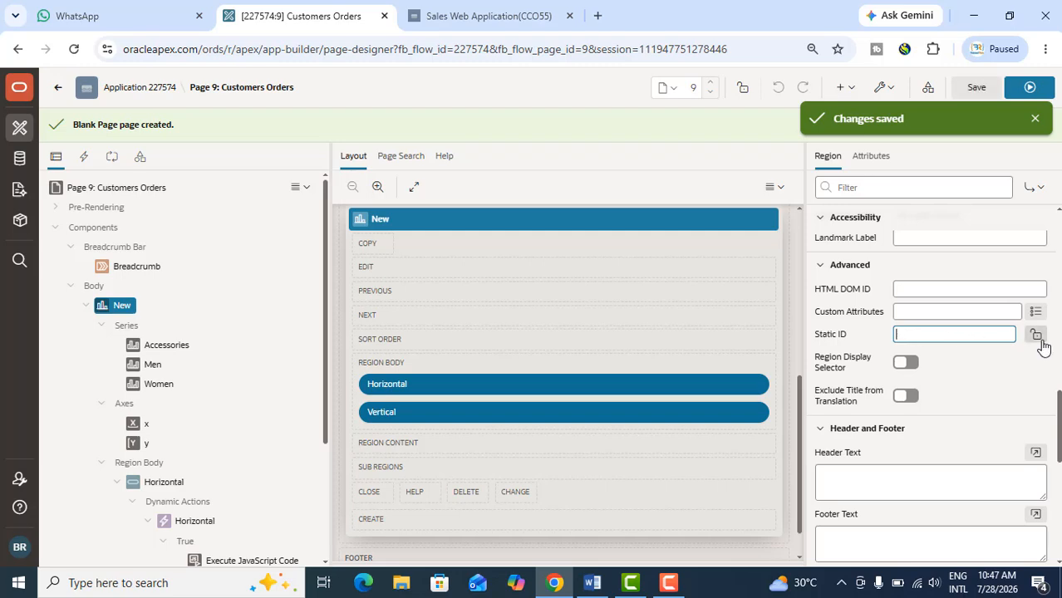
type("c")
type("u")
type("al")
type("Chart")
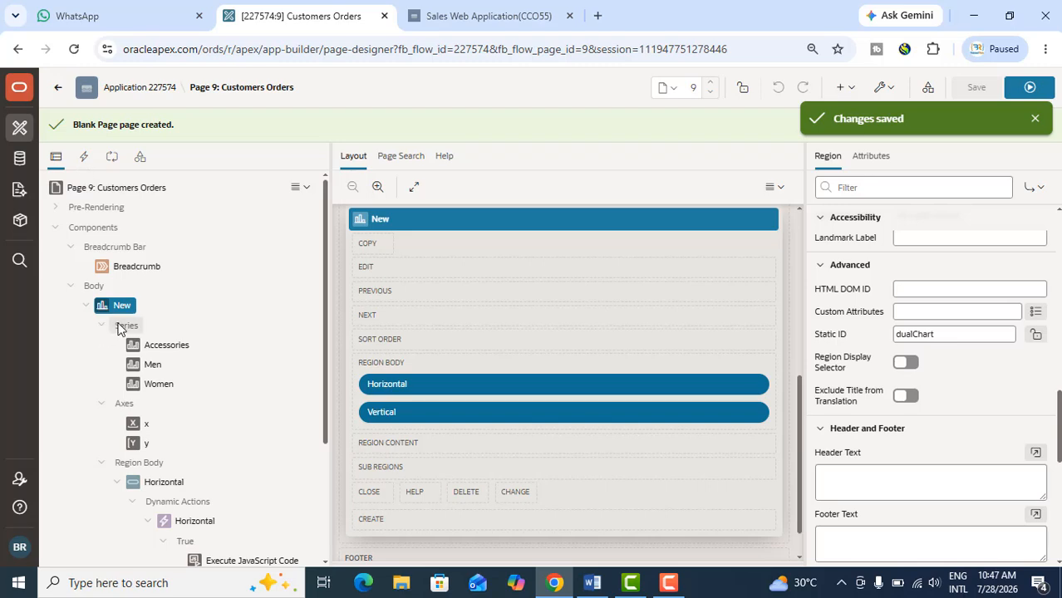
left_click(97, 287)
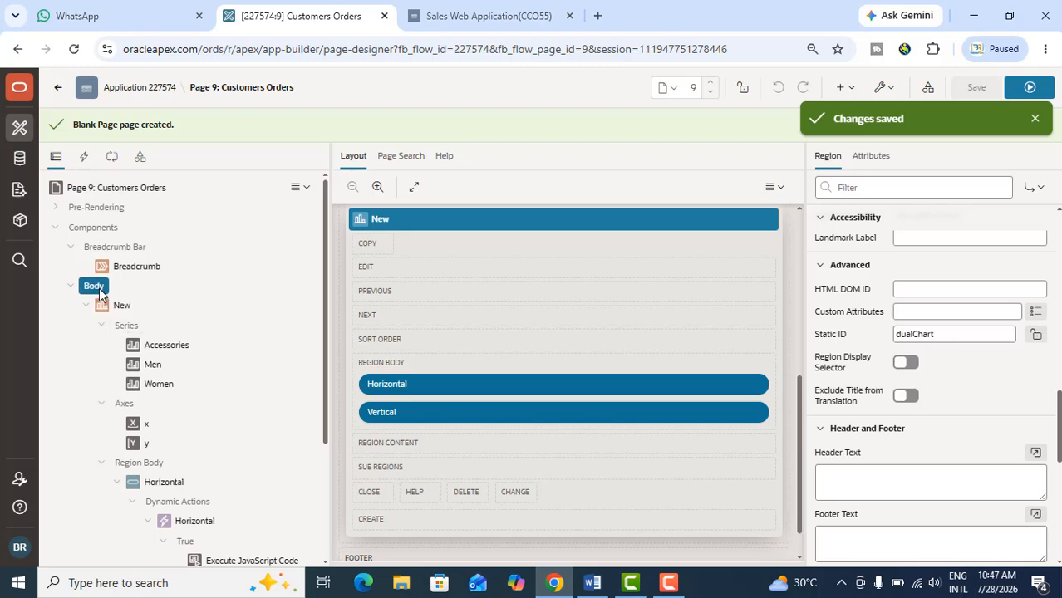
right_click(98, 290)
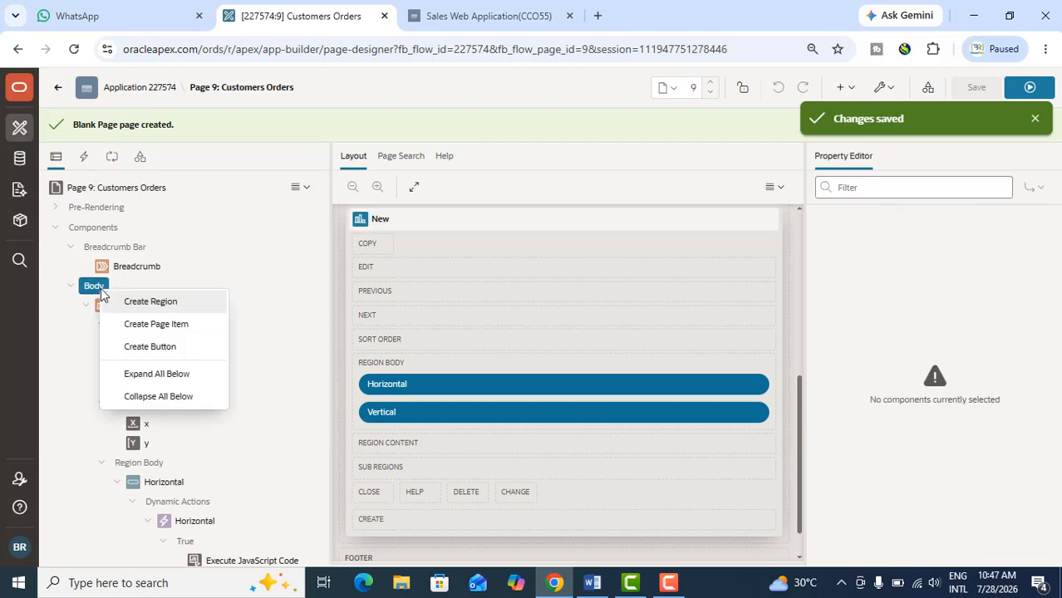
left_click(152, 303)
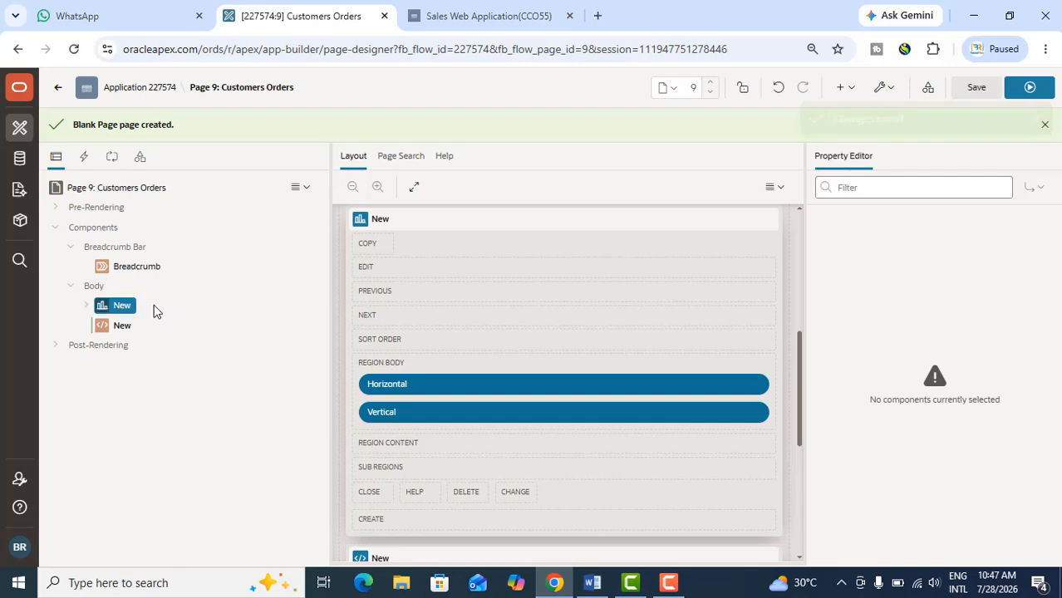
left_click(107, 330)
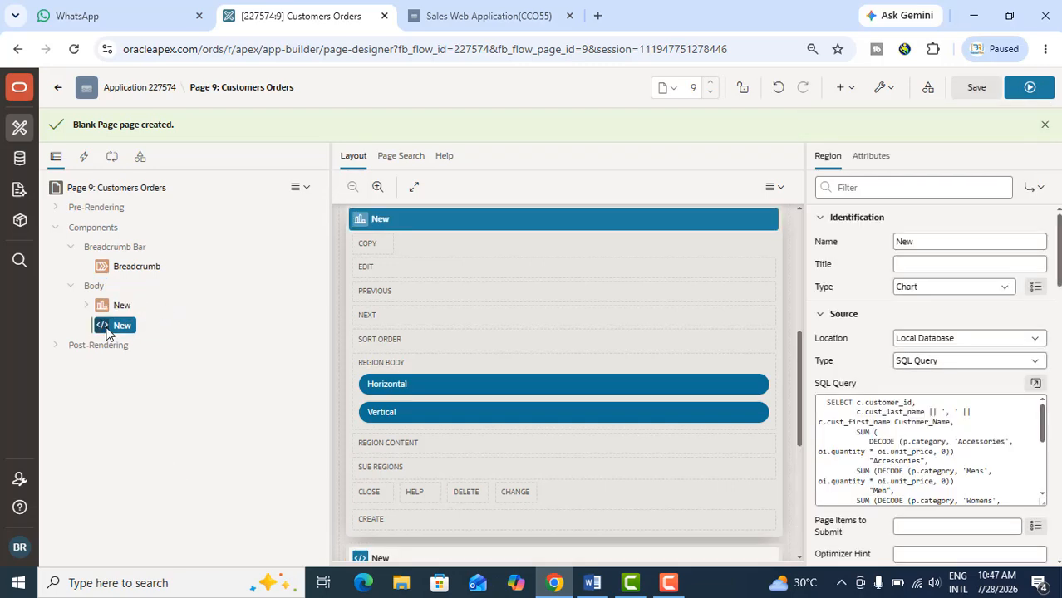
right_click(107, 328)
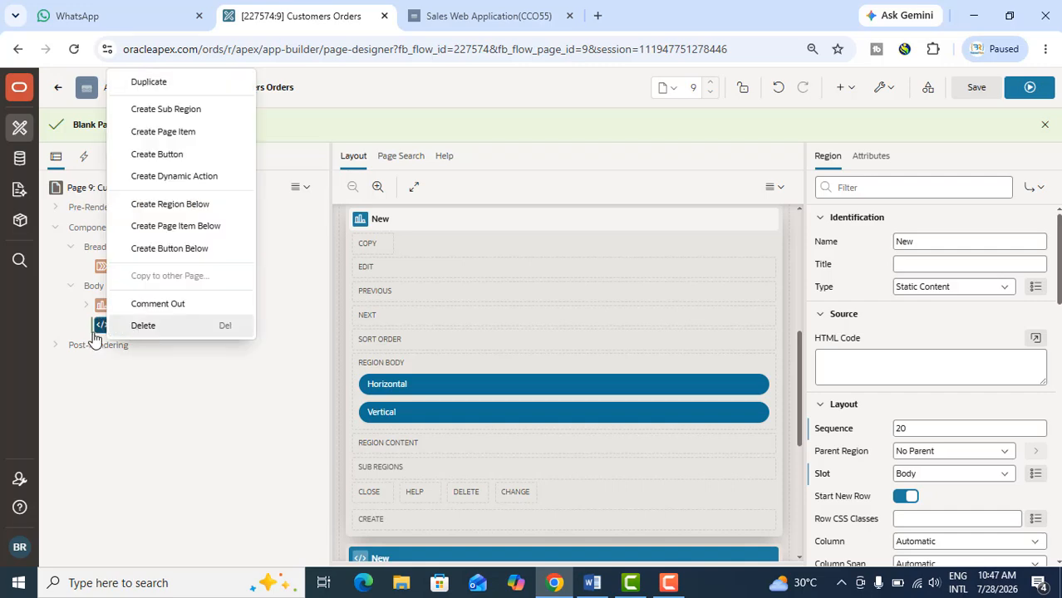
key("Delete")
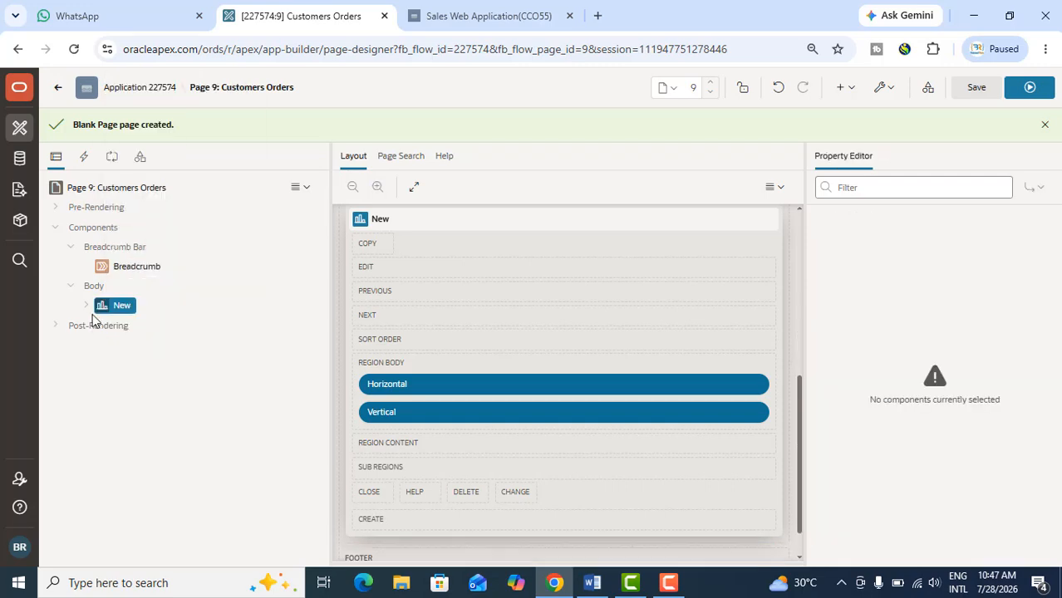
Create a new button in the chart region New's body, below Vertical, and duplicate it
left_click(89, 309)
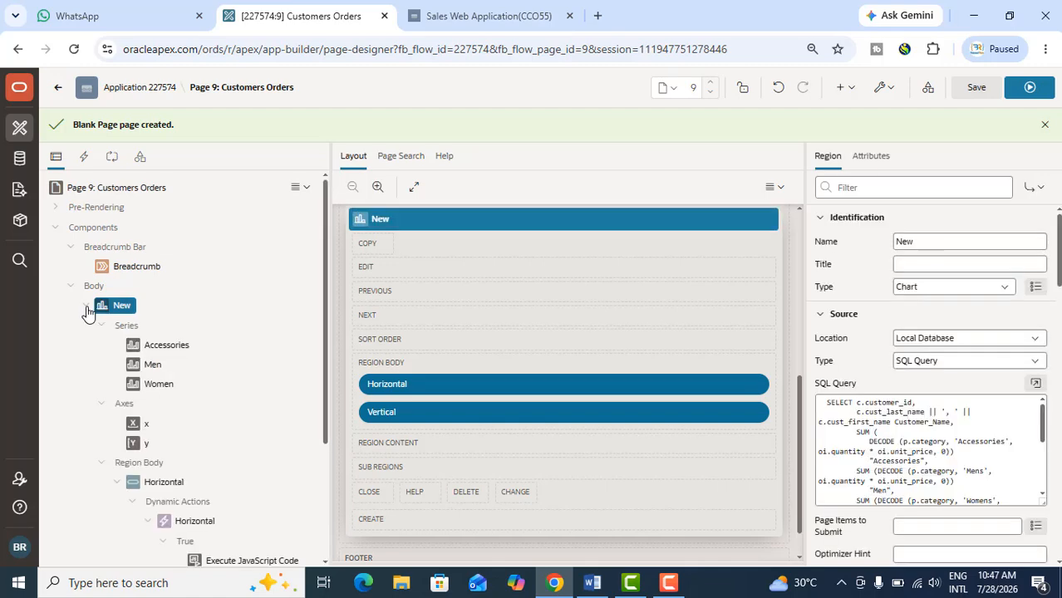
scroll(145, 384, "down", 3)
scroll(192, 434, "up", 4)
right_click(118, 306)
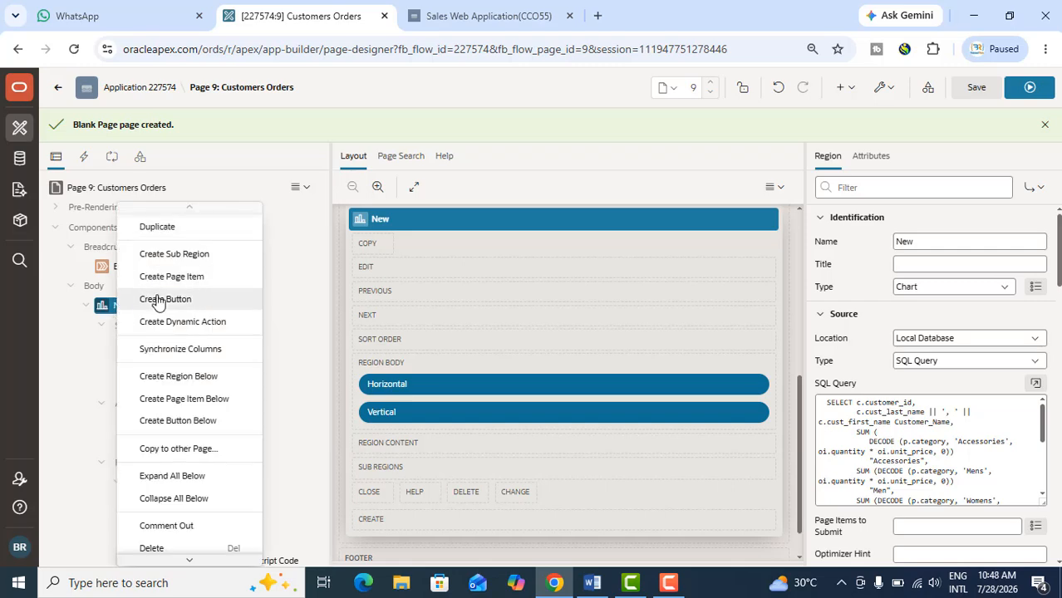
left_click(158, 301)
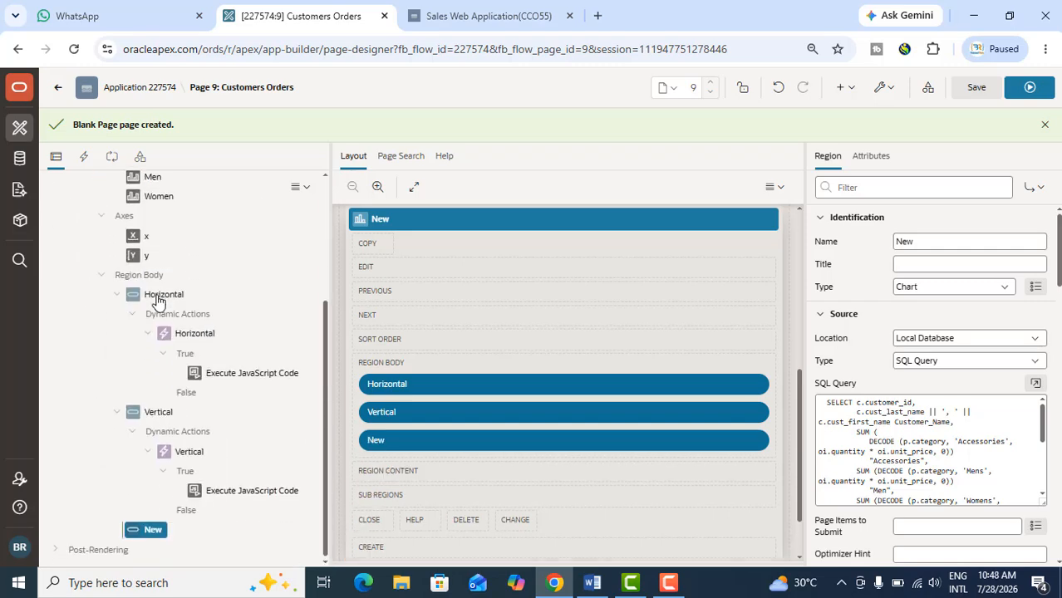
left_click(157, 529)
right_click(156, 529)
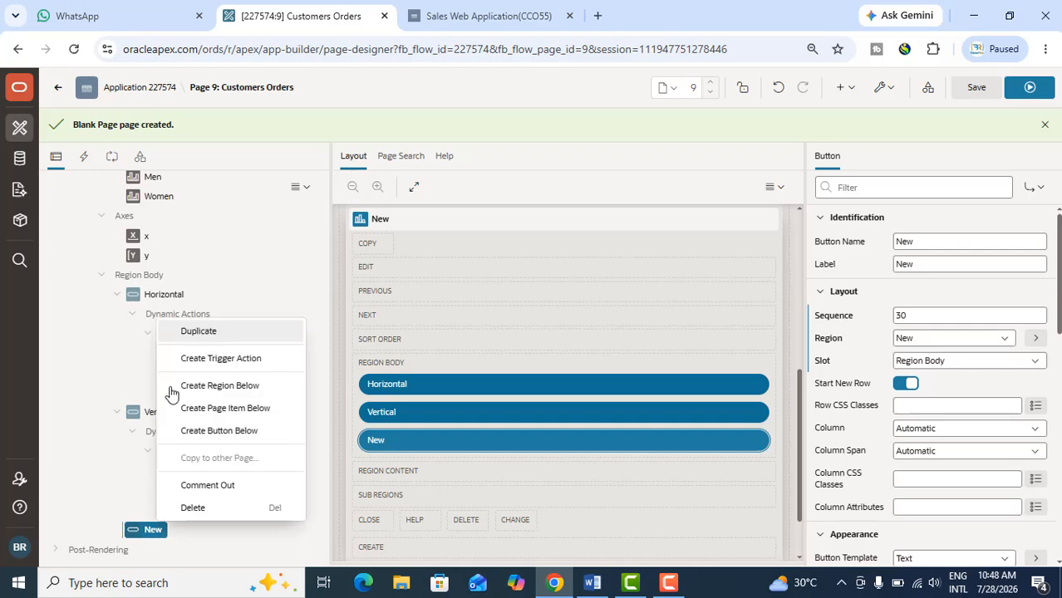
left_click(186, 333)
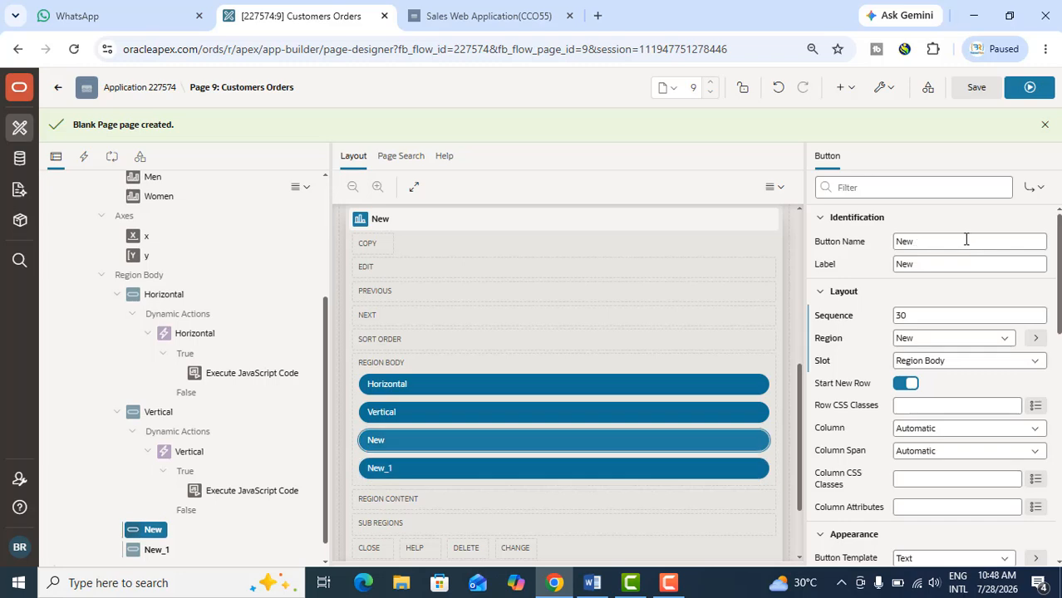
Set both the name and the label of the first new button to Stacked
left_click(852, 241)
type("S")
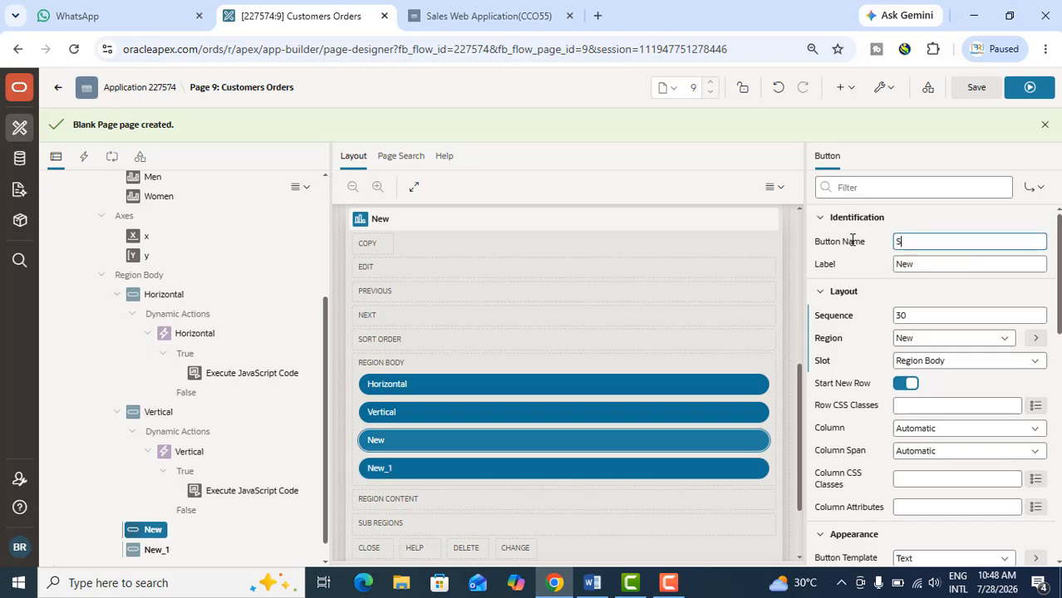
type("tacked")
key("ctrl+a")
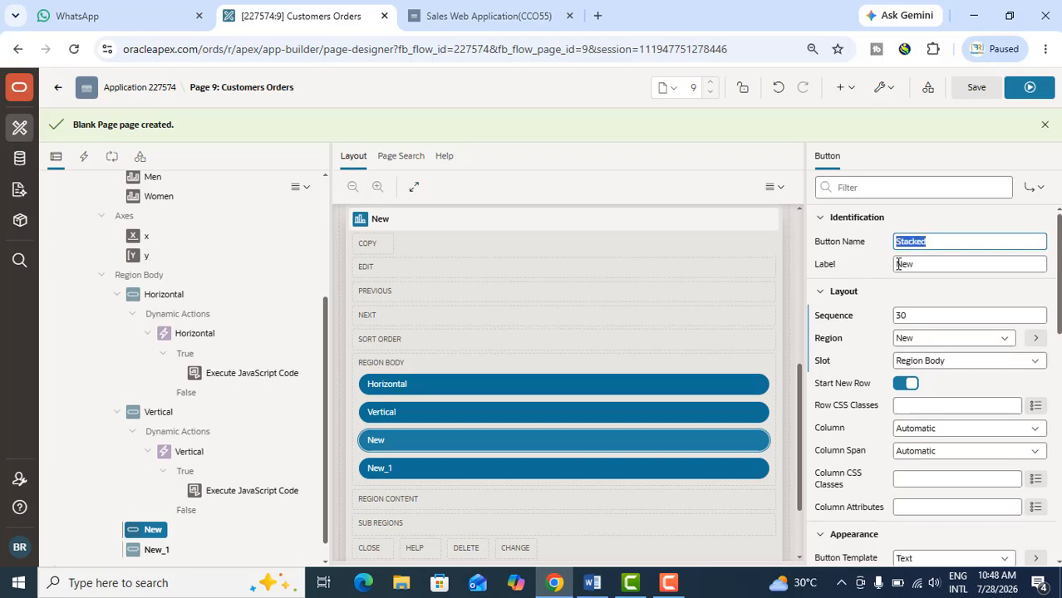
key("Tab")
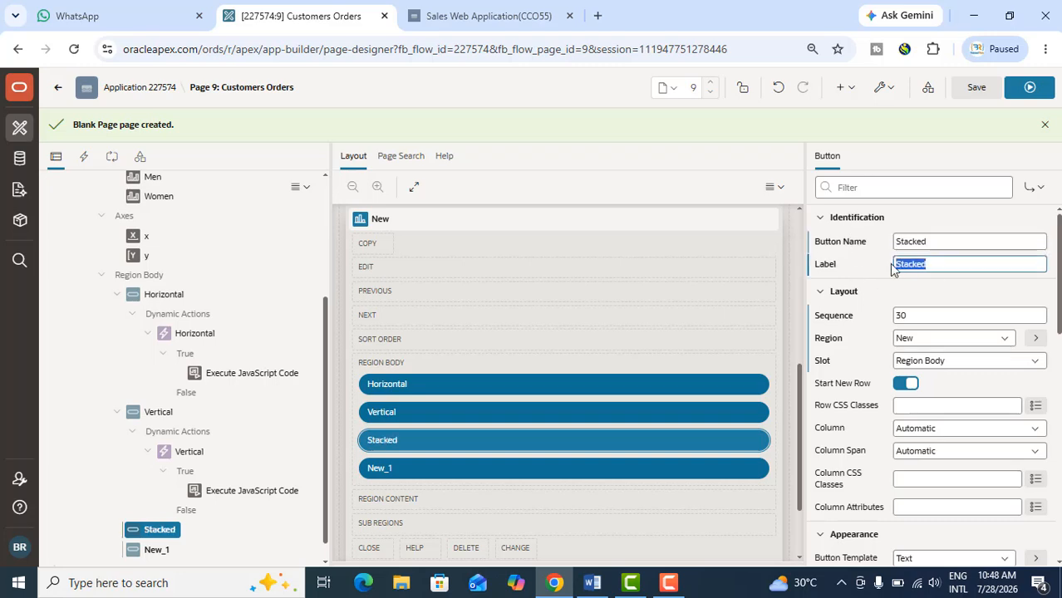
Set the name and label of the duplicated button New_1 to Unstacked
left_click(161, 550)
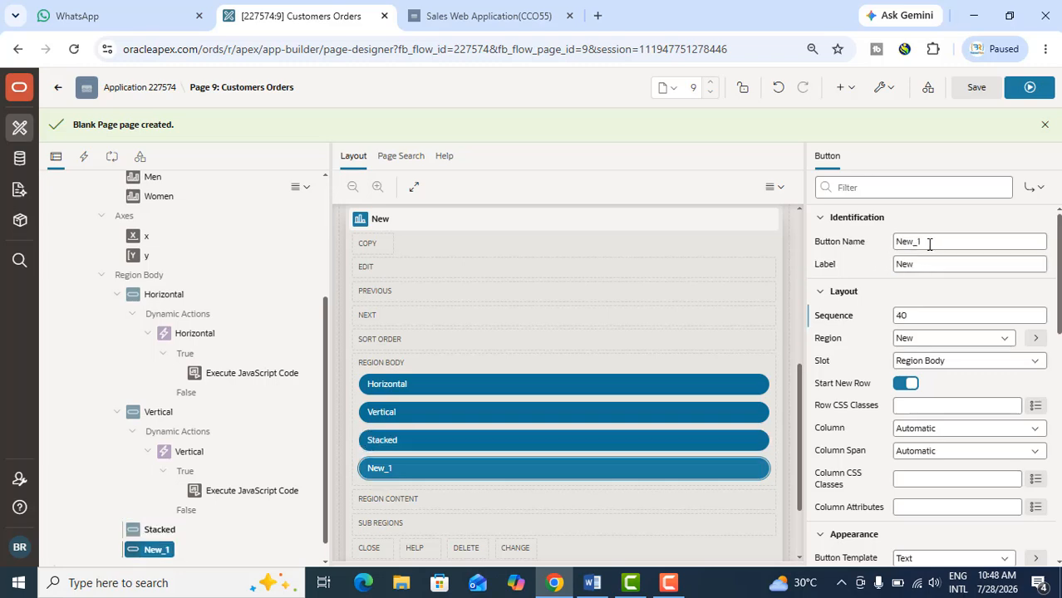
left_click_drag(928, 242, 892, 249)
type("U")
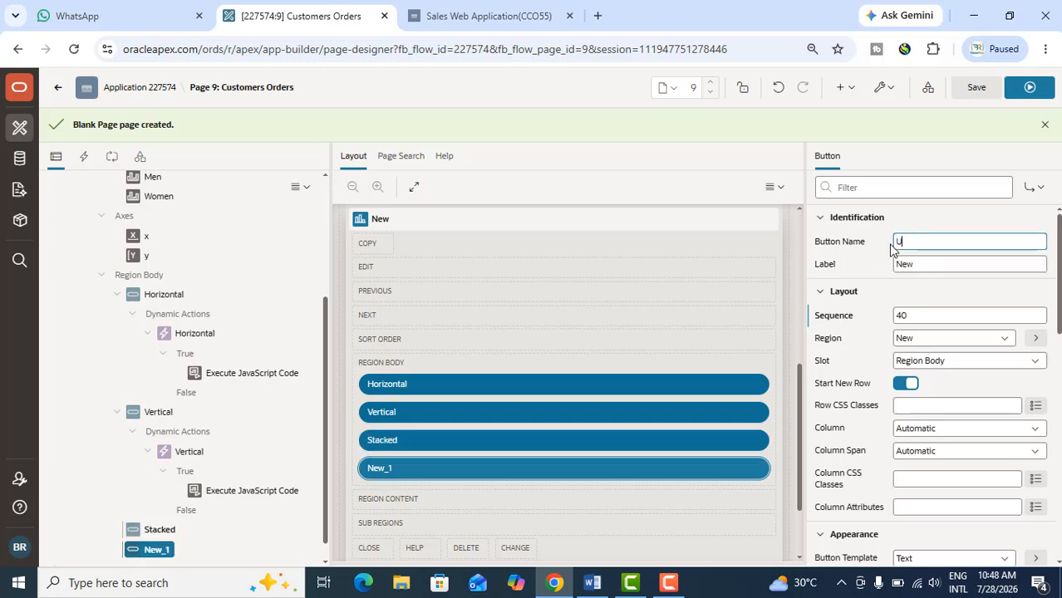
type("nstacked")
left_click(931, 263)
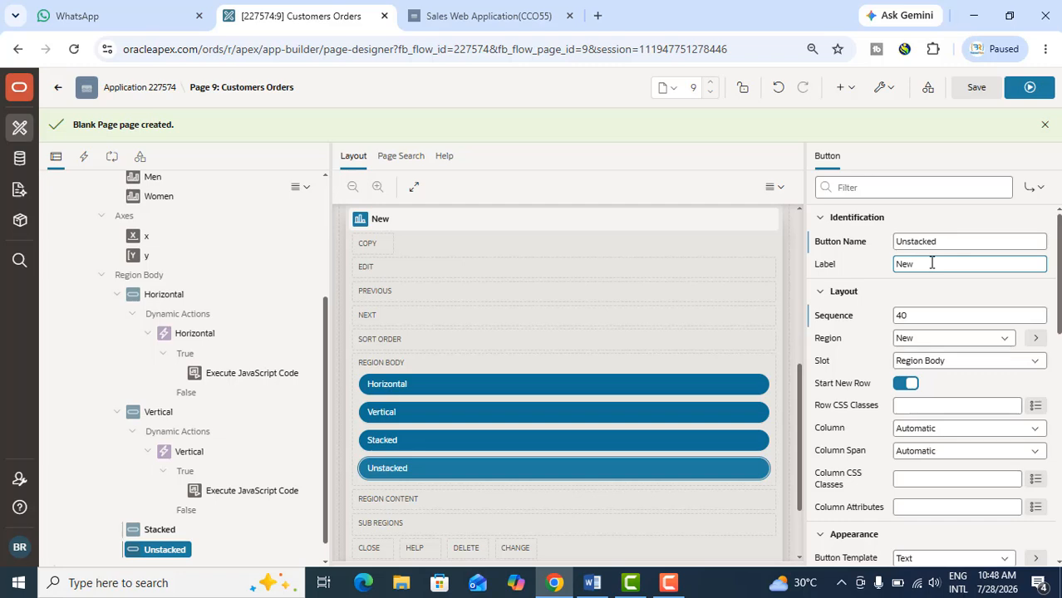
left_click(842, 242)
key("ctrl+c")
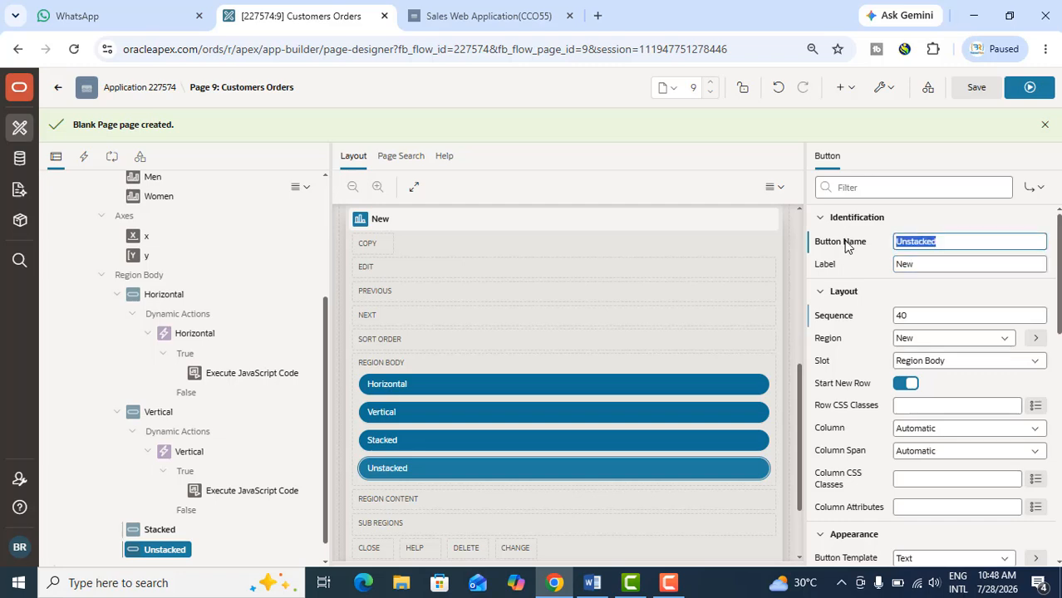
double_click(895, 264)
key("ctrl+v")
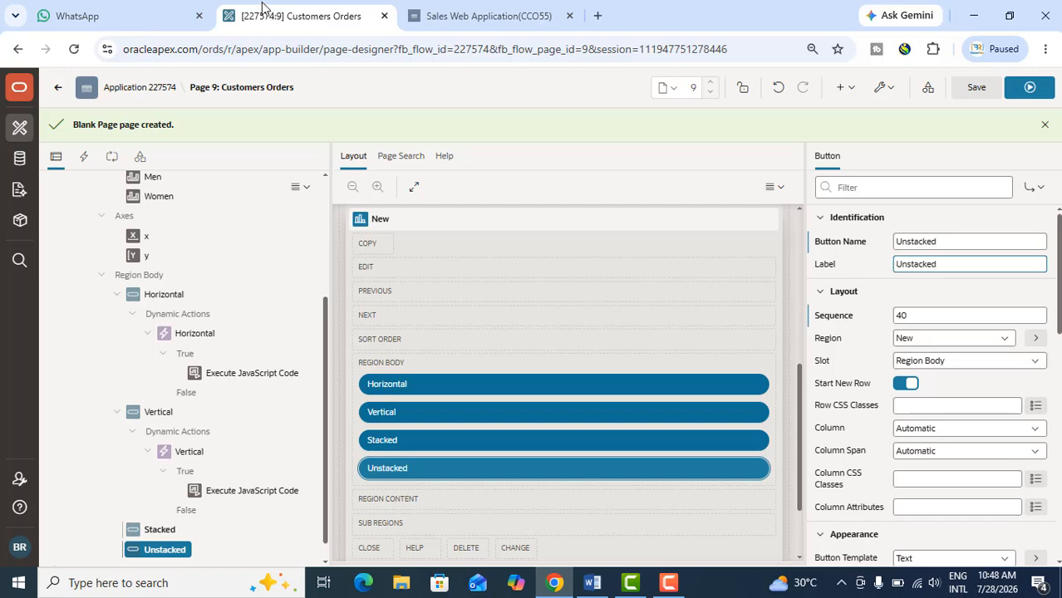
Create a dynamic action under the page's events and name it Stacked
left_click(85, 163)
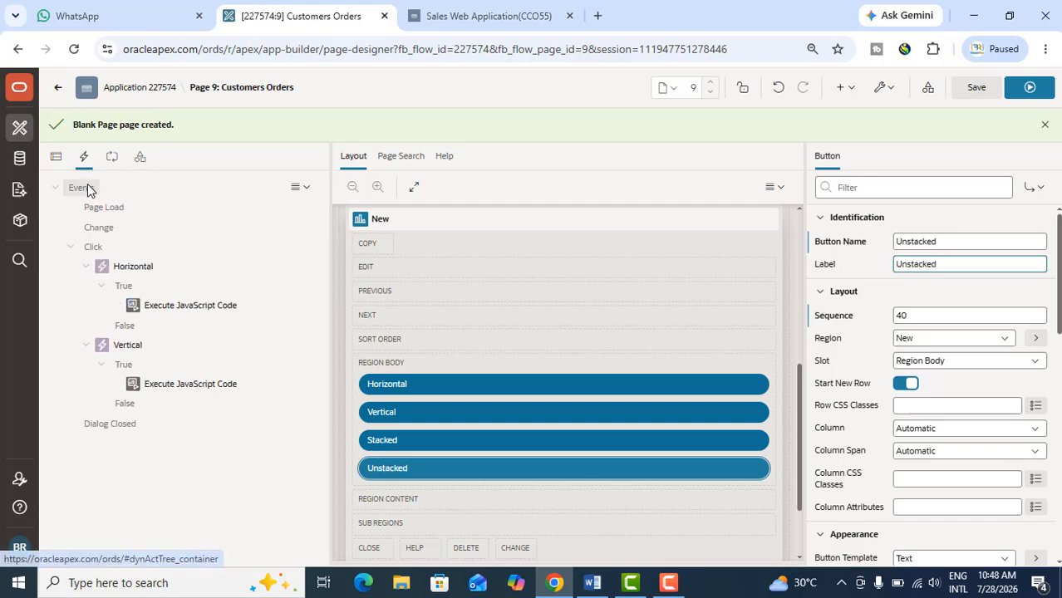
right_click(90, 190)
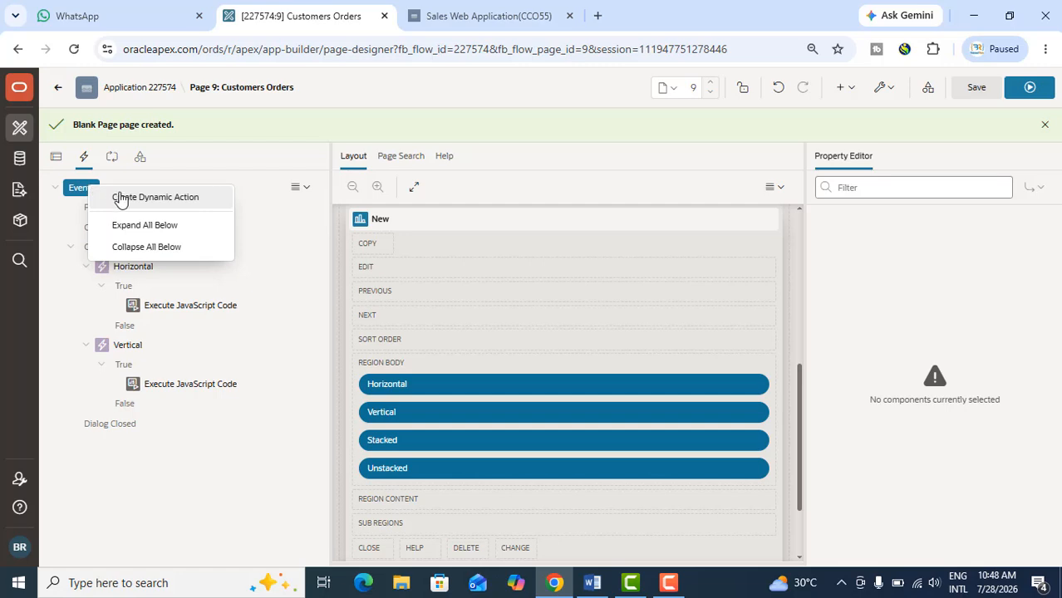
left_click(121, 200)
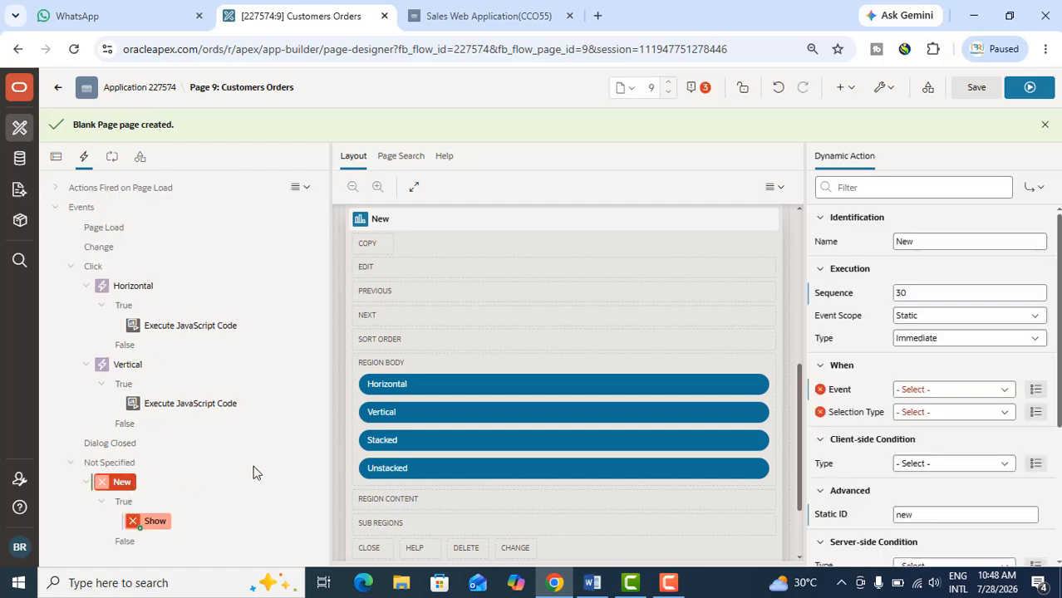
left_click_drag(933, 242, 890, 251)
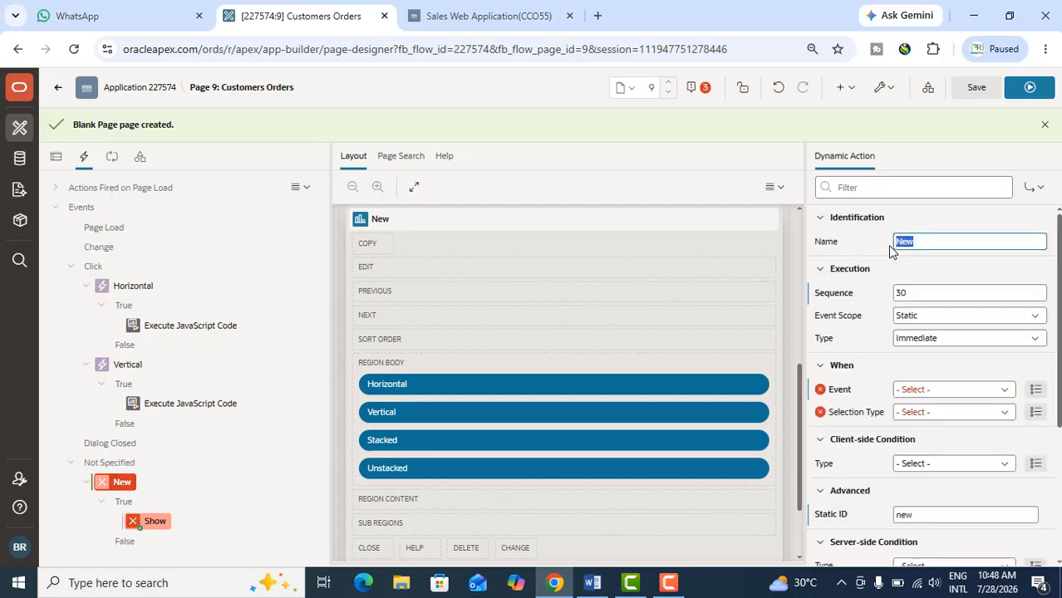
type("Stac")
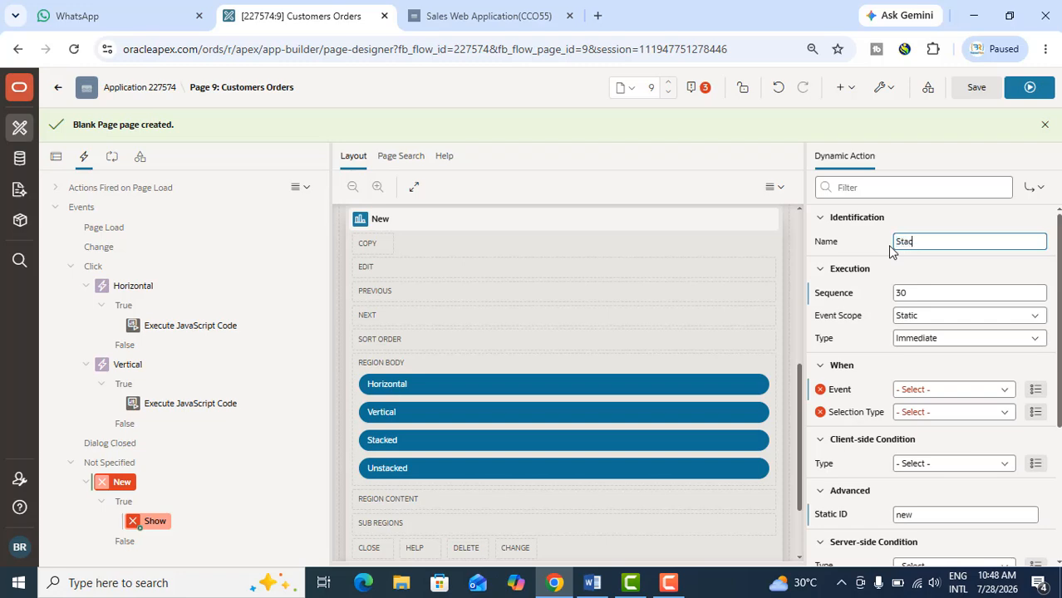
type("ked")
Set the Stacked dynamic action to fire on the Click event of the Stacked button
left_click(921, 392)
left_click(852, 70)
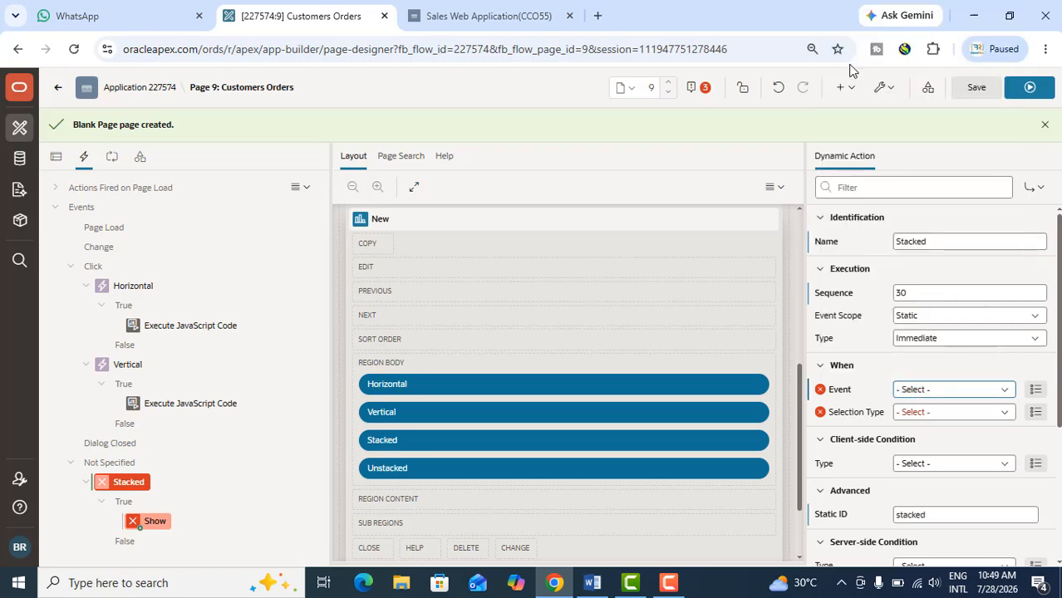
left_click(934, 414)
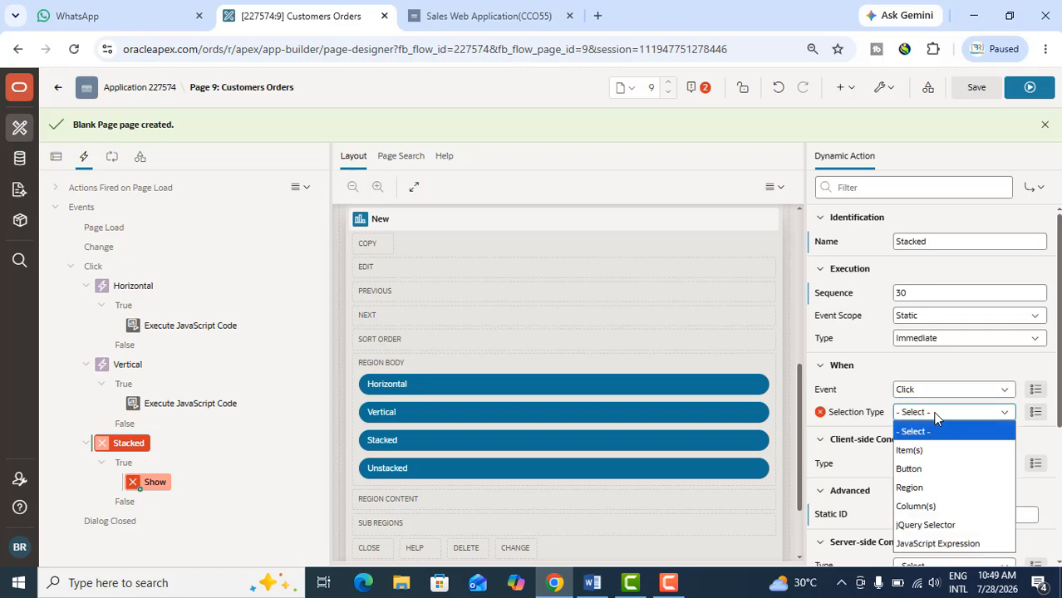
left_click(926, 466)
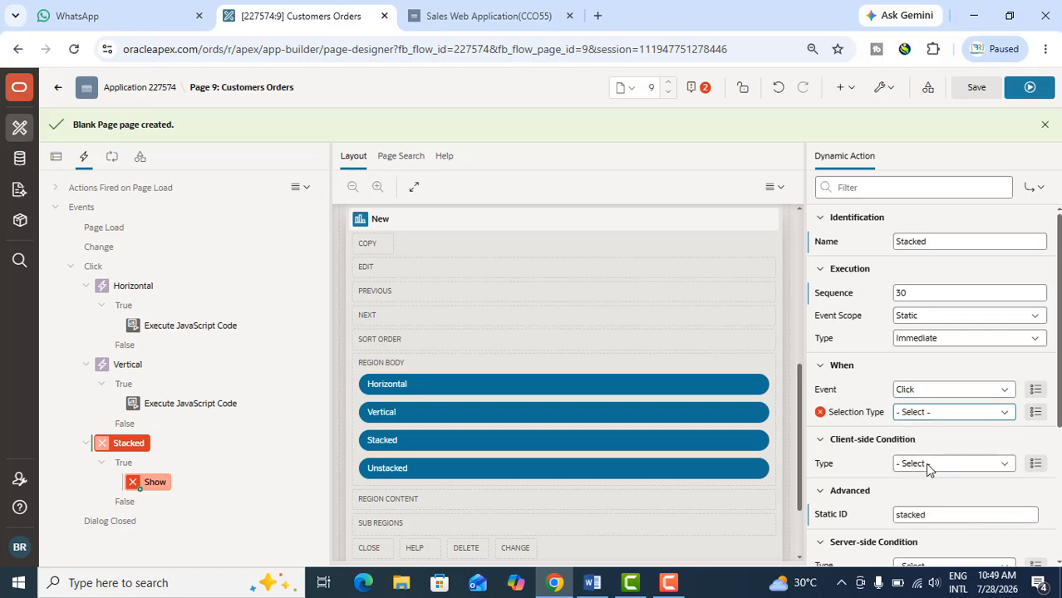
left_click(922, 436)
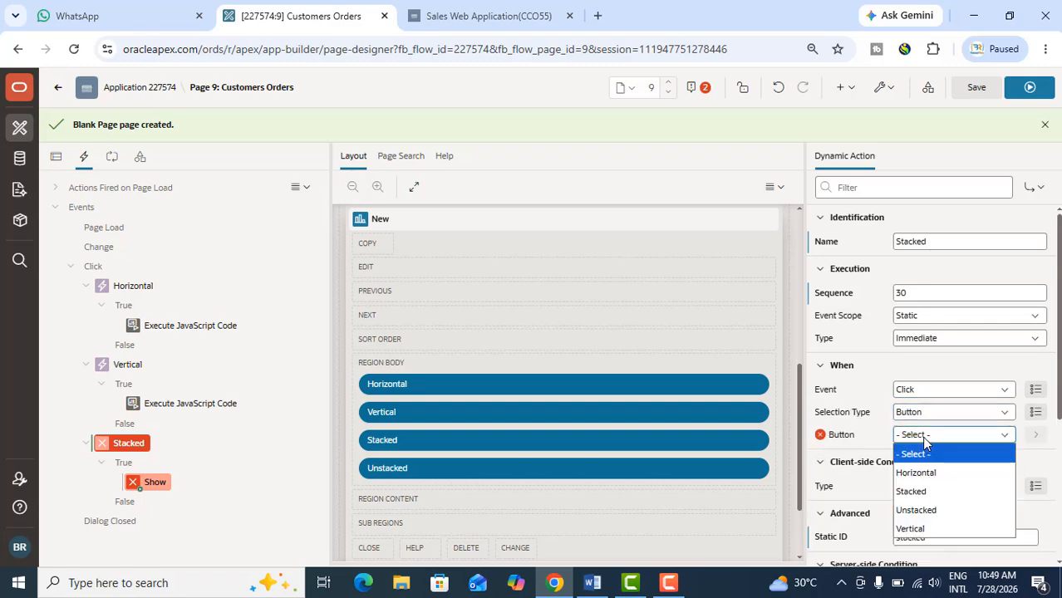
left_click(924, 491)
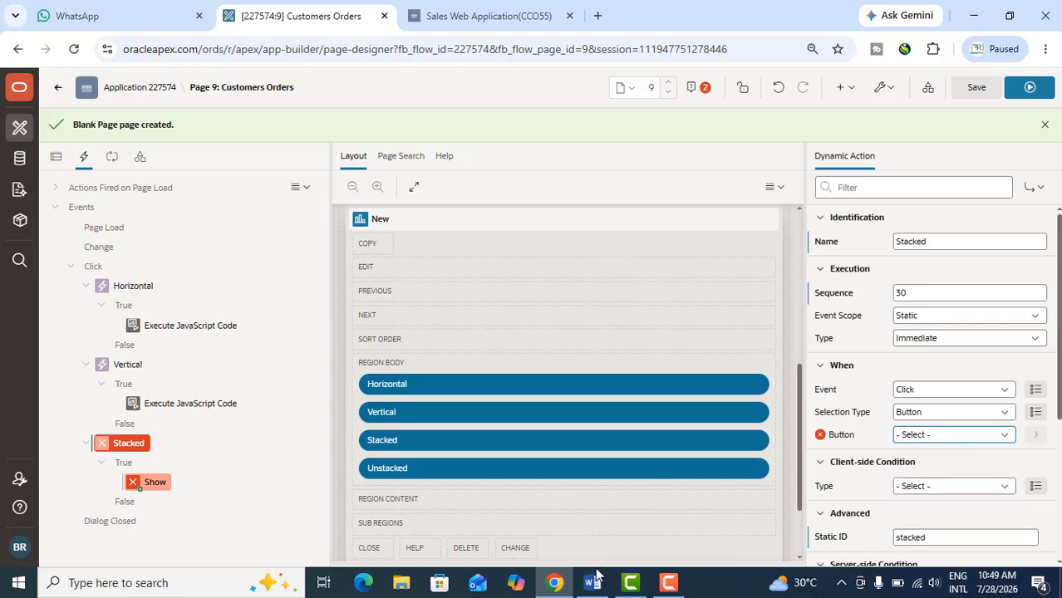
Change the Stacked dynamic action's true action from Show to Execute JavaScript Code
left_click(165, 484)
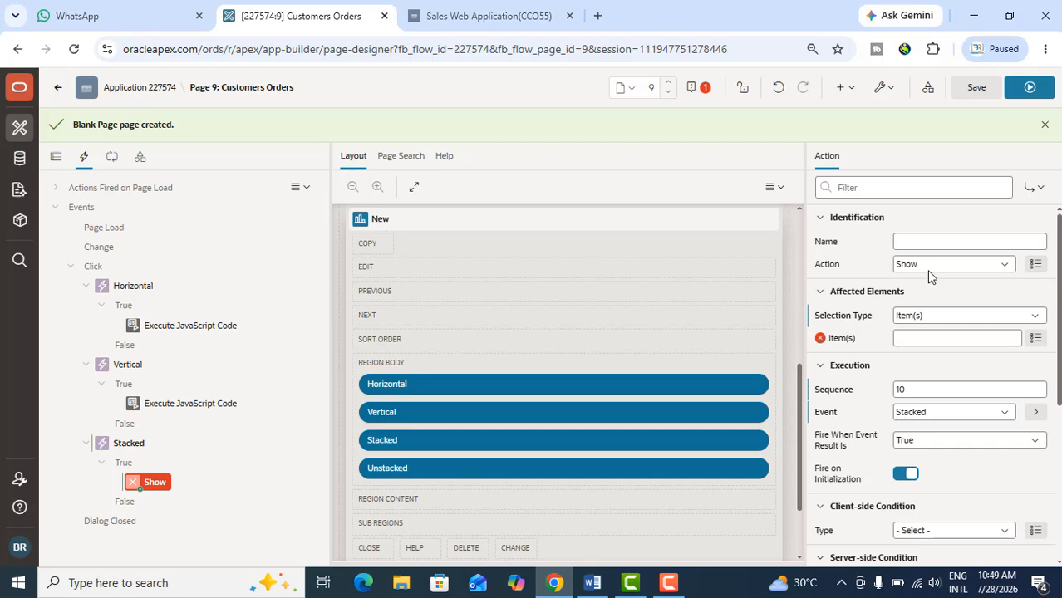
left_click(926, 270)
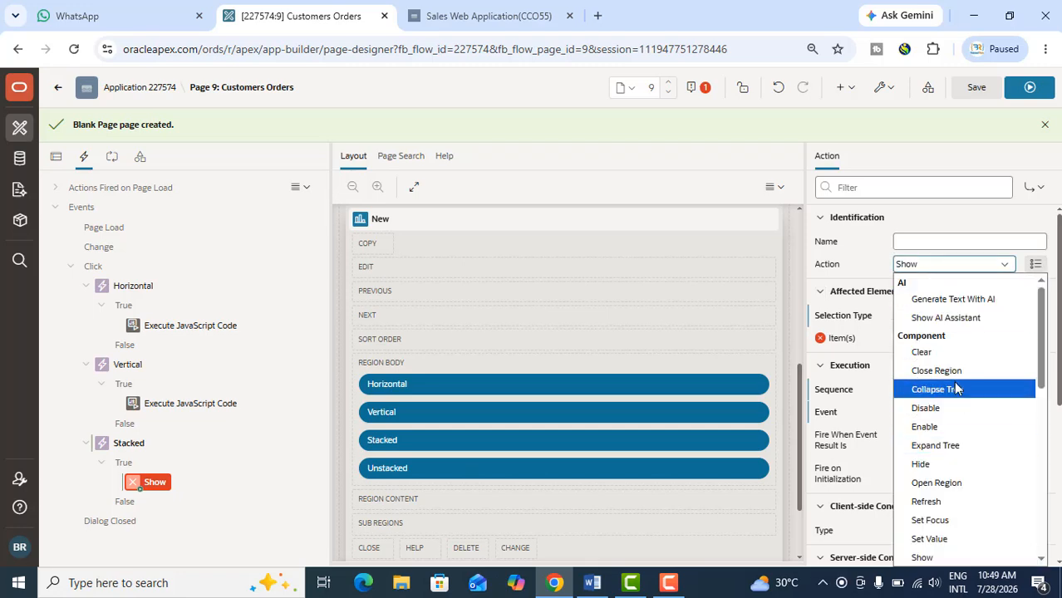
scroll(957, 386, "down", 5)
left_click(963, 317)
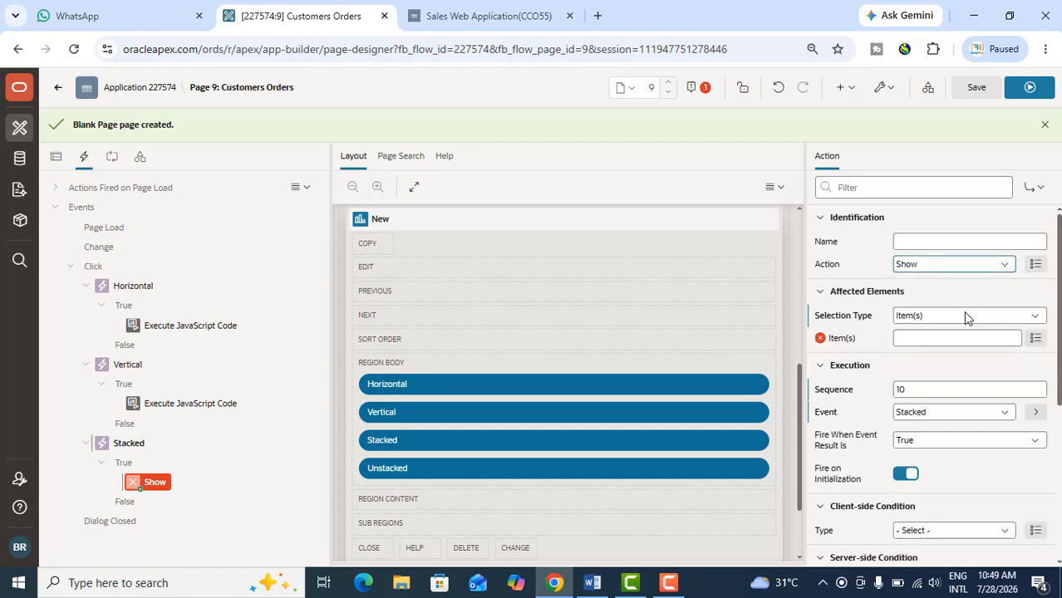
Switch to the Word document and copy the #dualChart_jet ojChart snippet that sets stack to 'on'
left_click(592, 582)
scroll(596, 424, "down", 15)
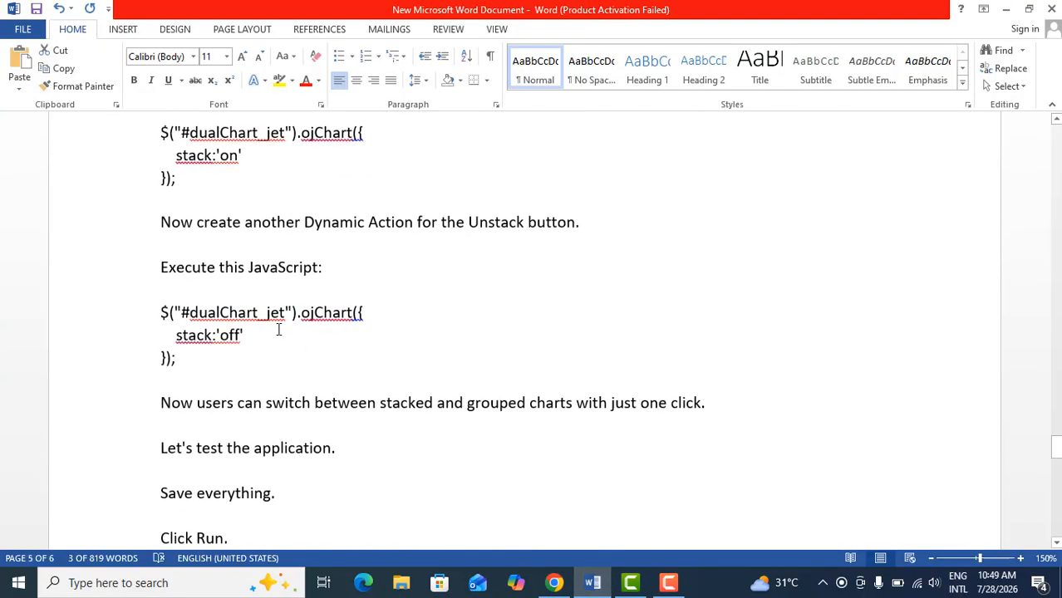
scroll(278, 330, "up", 2)
left_click_drag(159, 246, 181, 290)
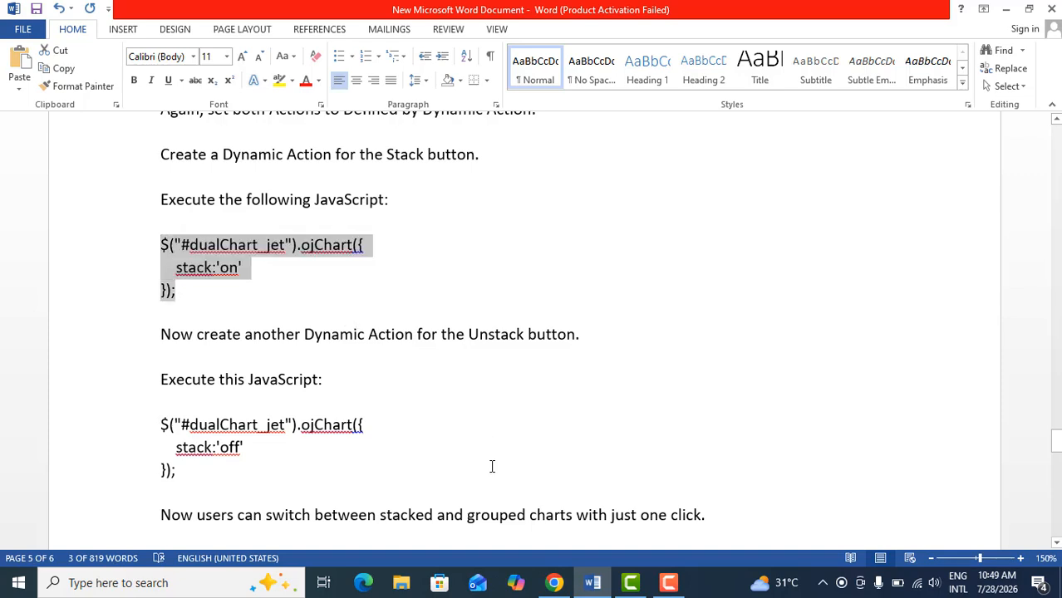
Switch back to the APEX page designer and paste the copied stack:'on' snippet as the Stacked action's JavaScript code
left_click(564, 587)
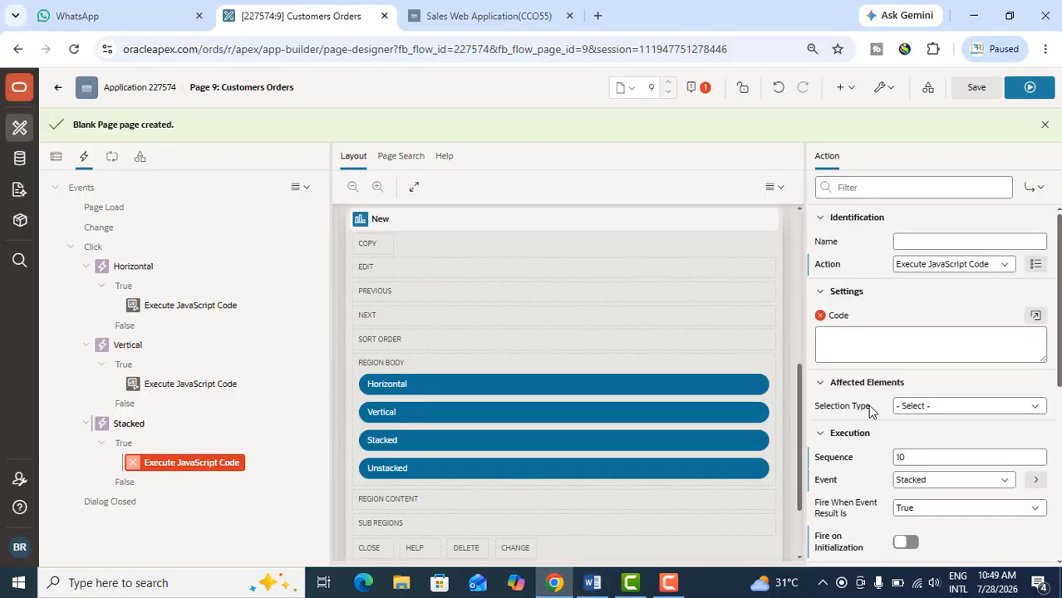
left_click(874, 346)
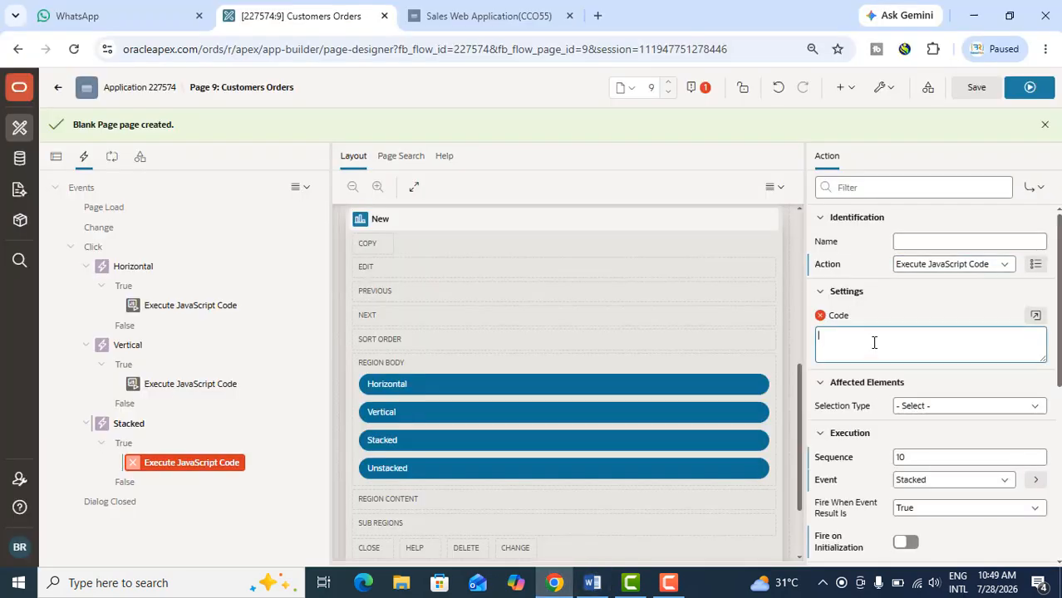
type("$('#dualChart_jet').ojChart({     stack: 'on' });")
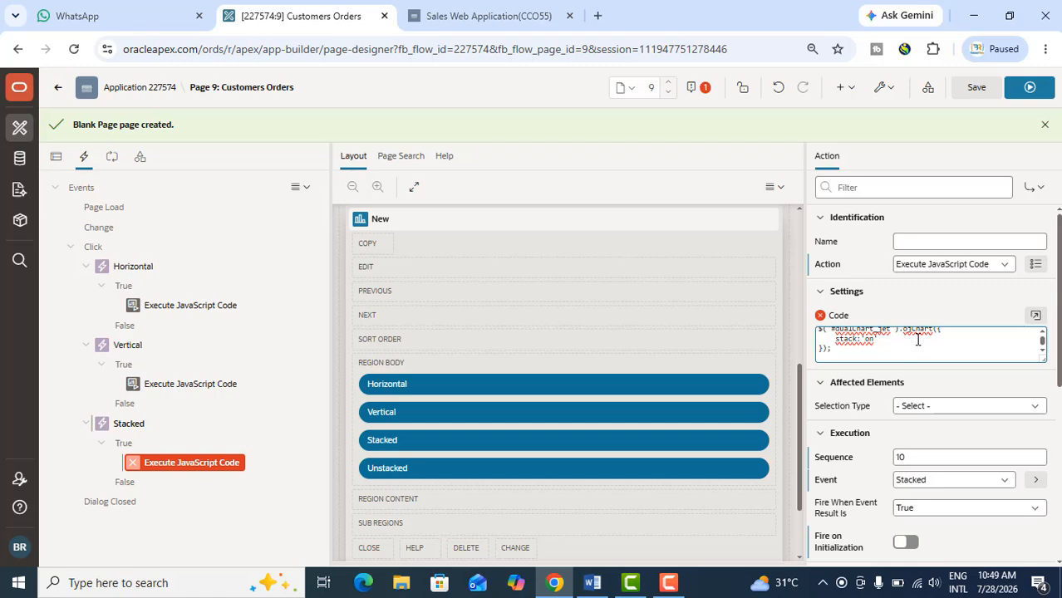
Switch to the Word document and copy the #dualChart_jet ojChart snippet that sets stack to 'off'
left_click(594, 586)
scroll(507, 416, "down", 1)
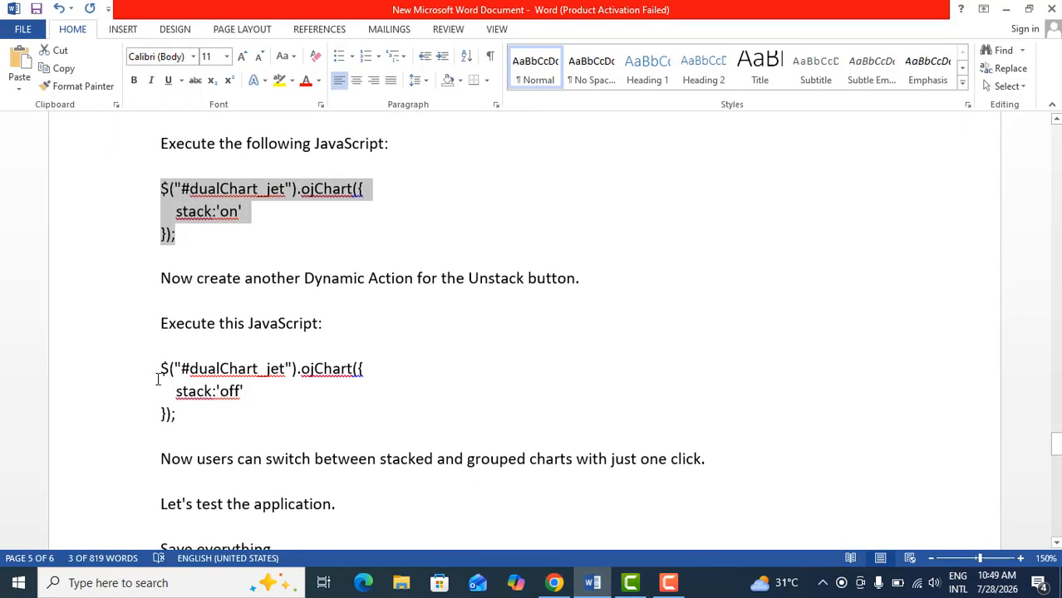
left_click_drag(158, 372, 181, 414)
key("ctrl+c")
right_click(171, 397)
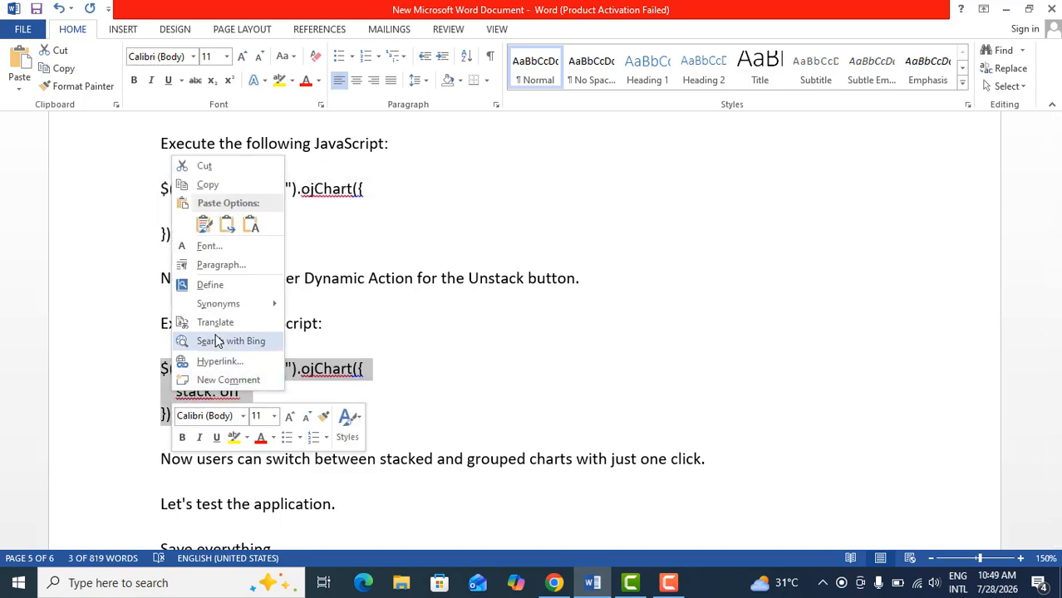
left_click(208, 185)
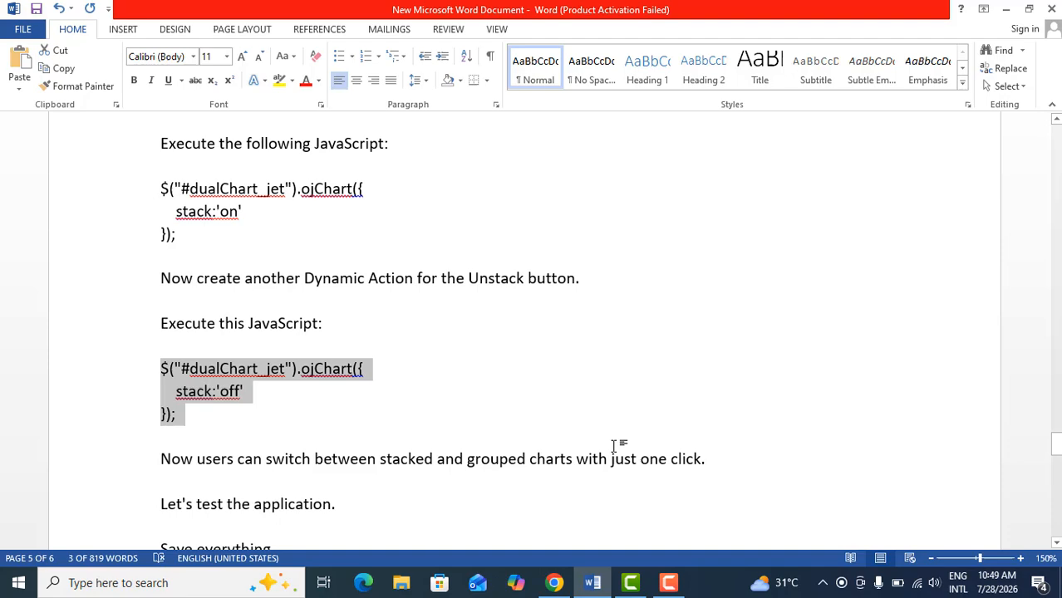
Return to the APEX page designer, create another dynamic action under the page's events and name it Unstacked
left_click(553, 583)
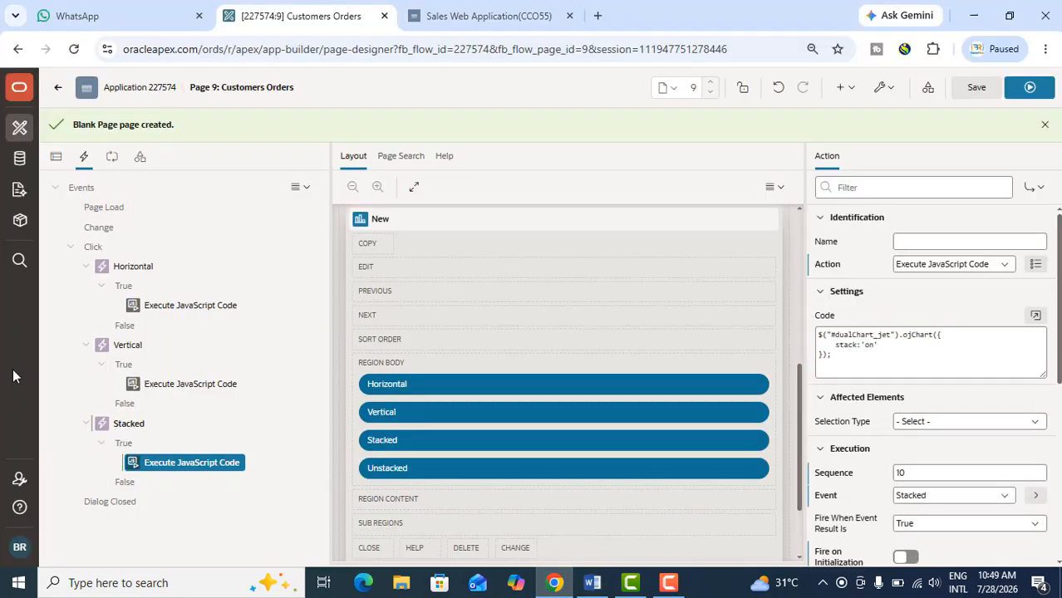
right_click(83, 189)
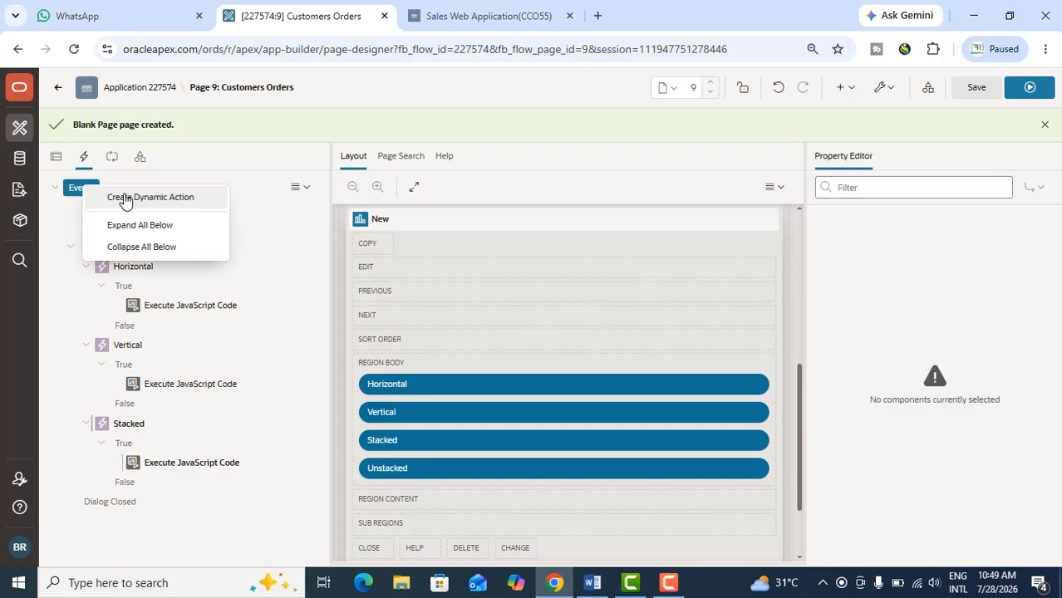
left_click(125, 199)
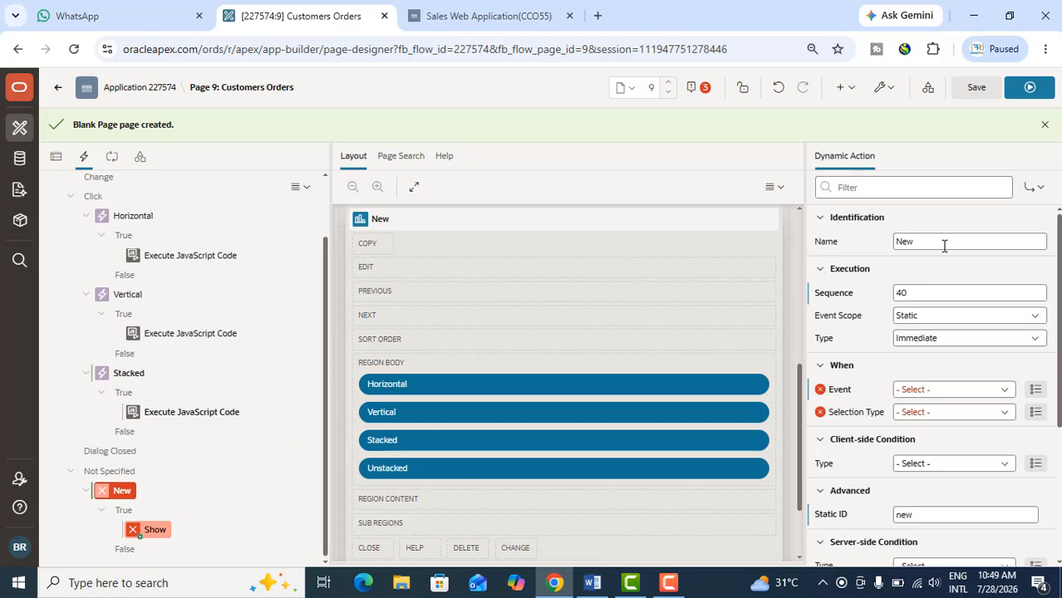
left_click(864, 242)
type("Unstacked")
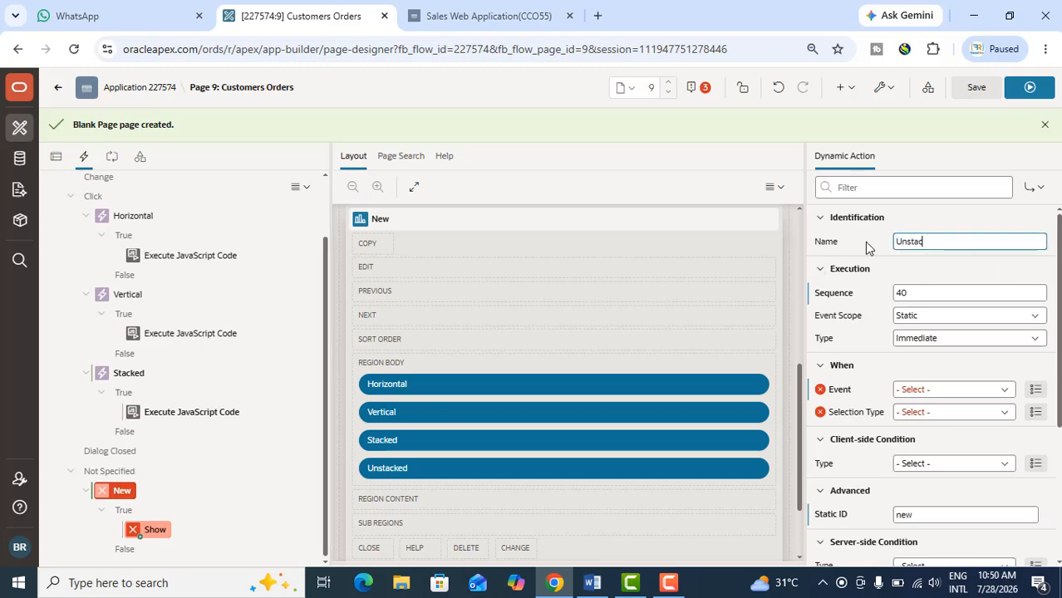
Set the Unstacked dynamic action's event to Click and its selection type to Button
left_click(920, 389)
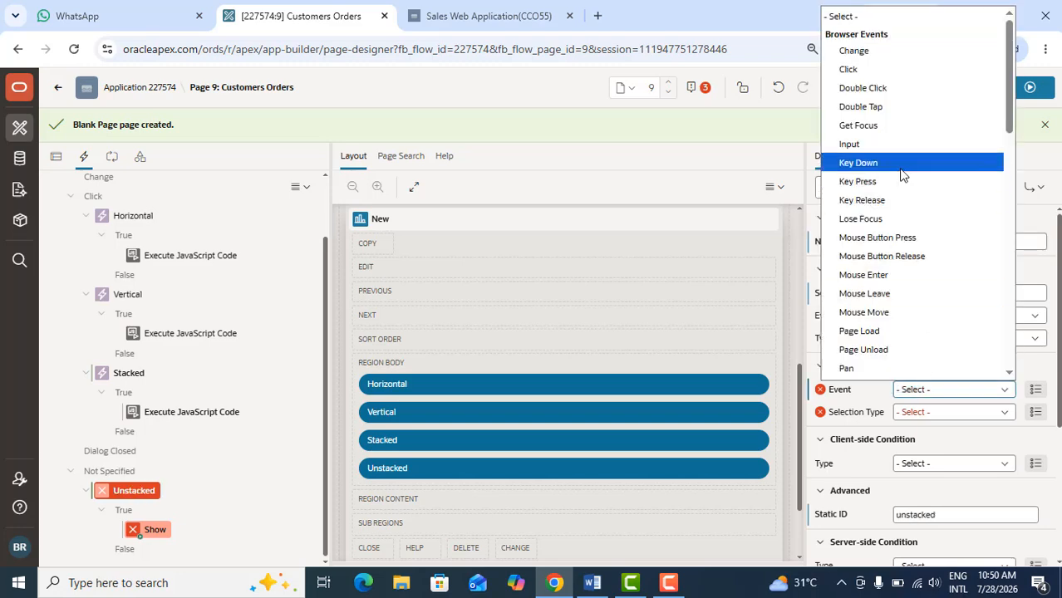
left_click(871, 74)
left_click(927, 414)
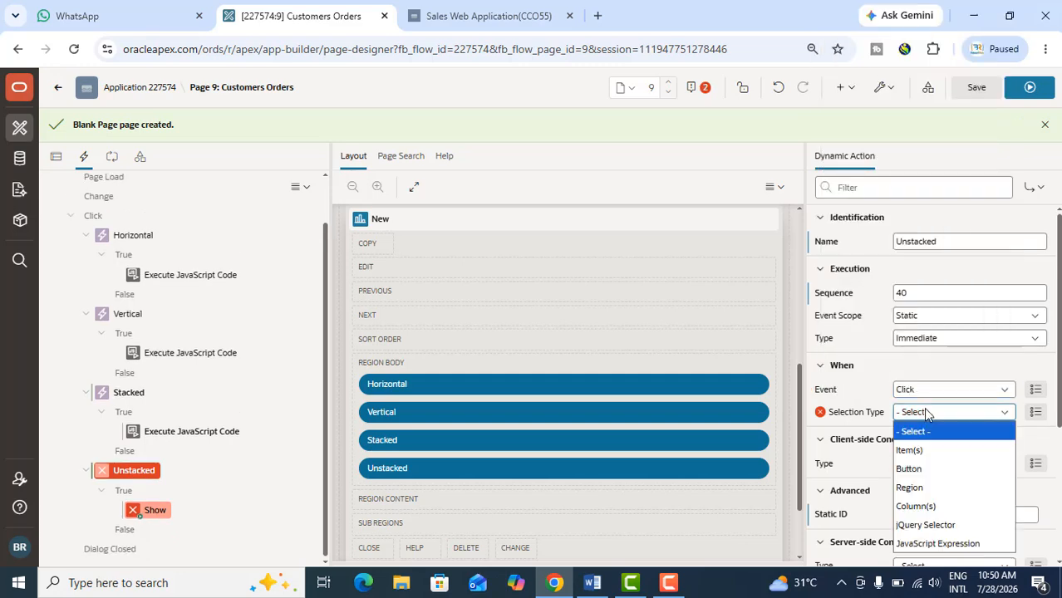
left_click(914, 469)
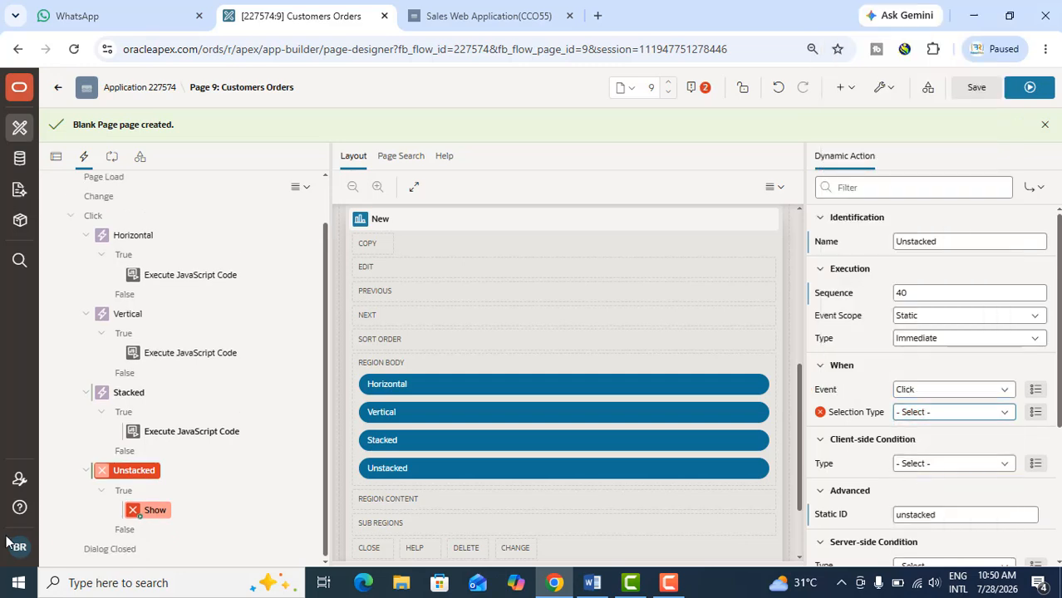
Change the Unstacked true action to Execute JavaScript Code and paste in the copied stack:'off' snippet
left_click(148, 512)
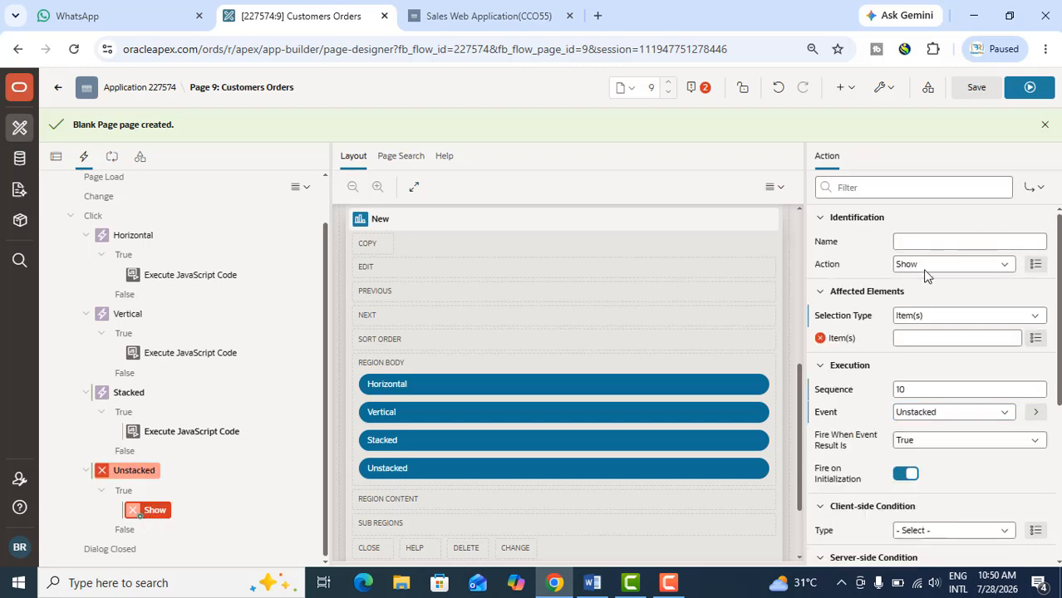
left_click(927, 267)
scroll(964, 398, "down", 3)
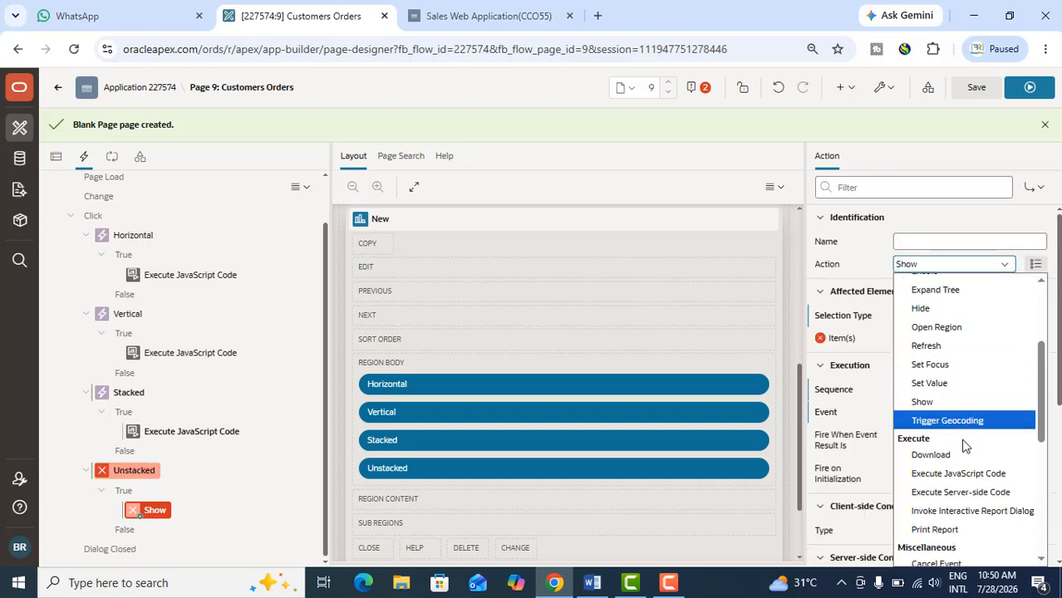
left_click(960, 474)
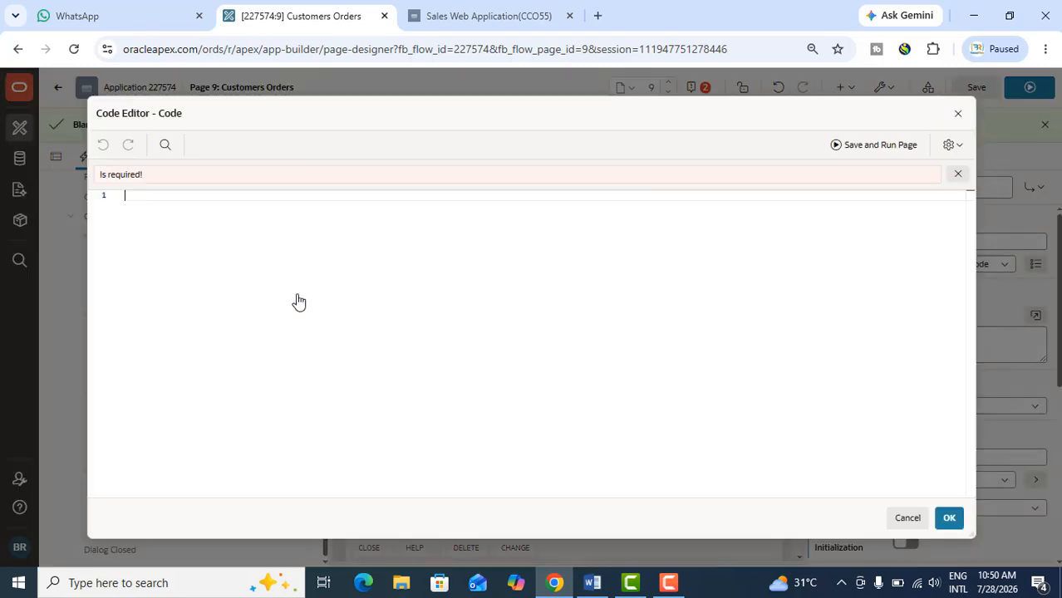
key("ctrl+v")
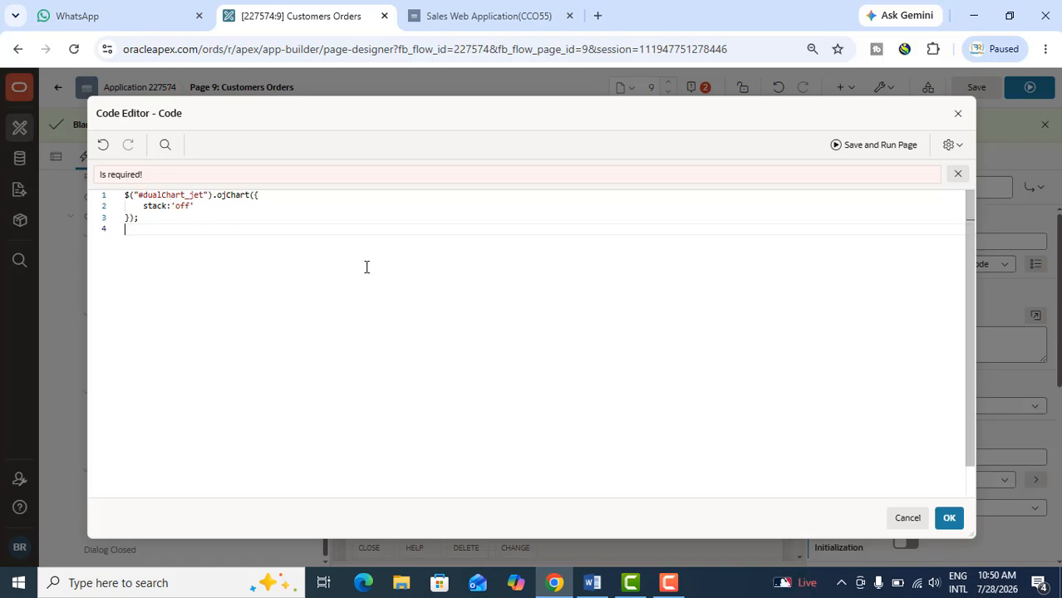
left_click(943, 520)
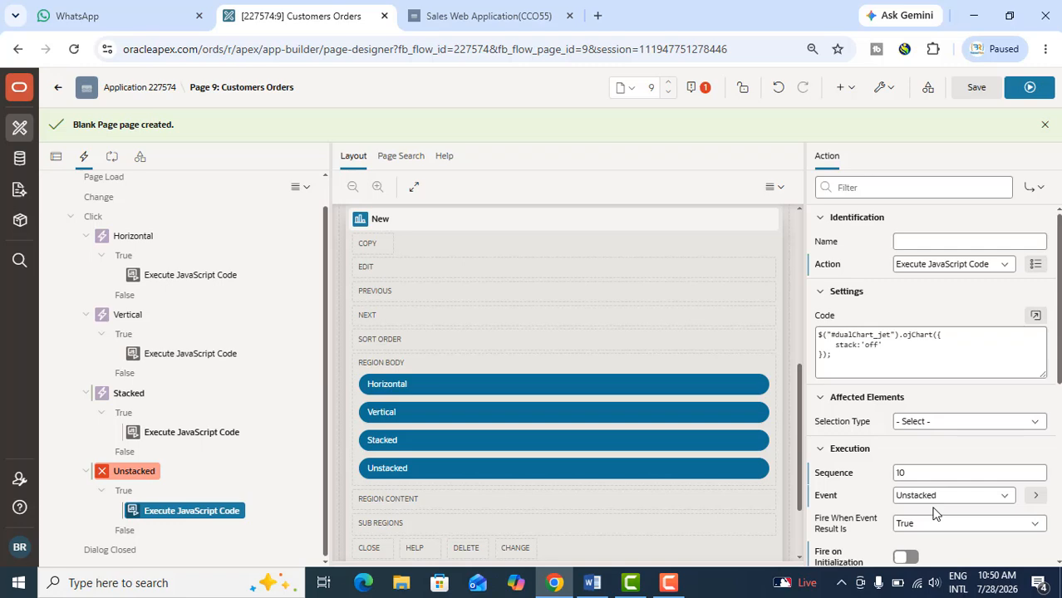
Assign the Unstacked button as the Unstacked dynamic action's trigger, and save and run the page
left_click(978, 88)
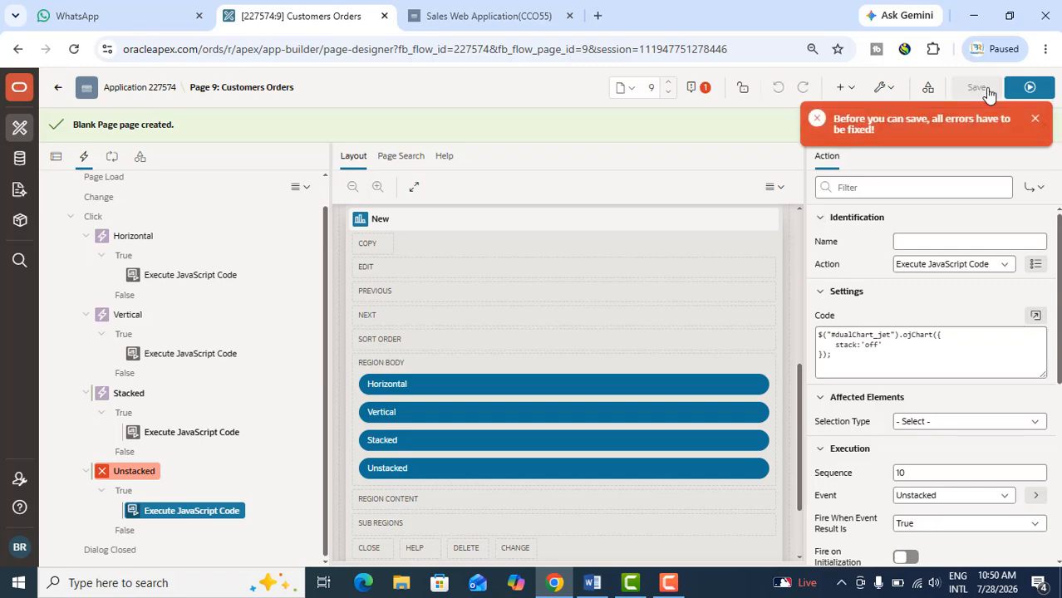
left_click(132, 472)
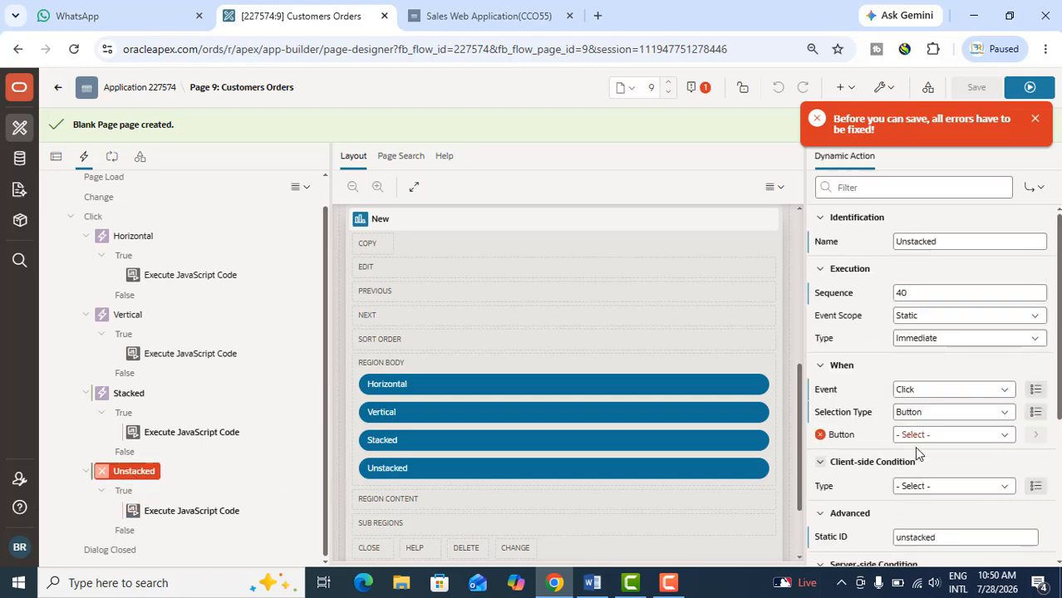
left_click(918, 437)
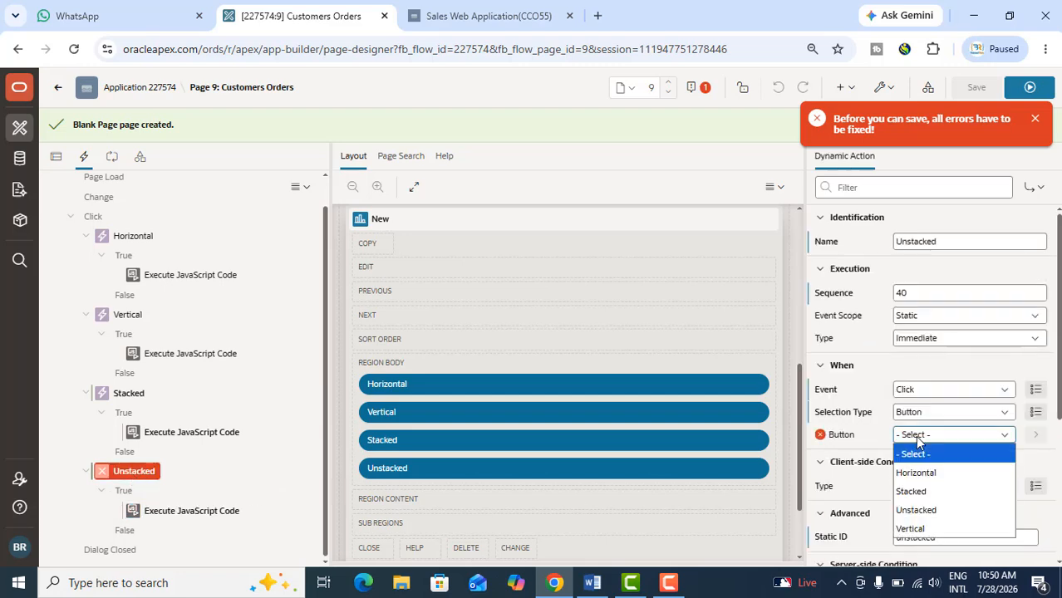
left_click(923, 508)
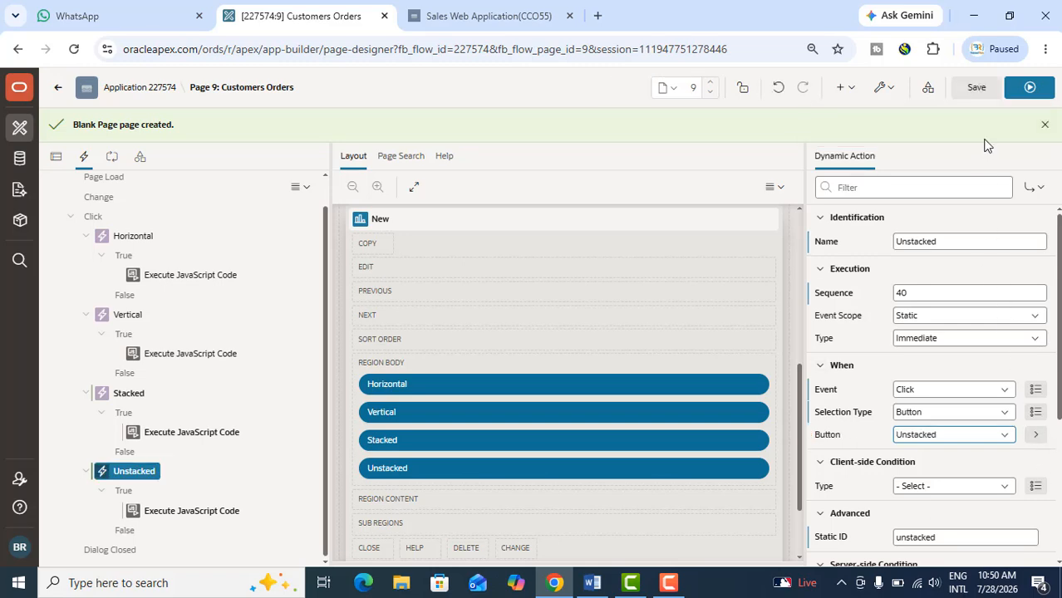
left_click(980, 95)
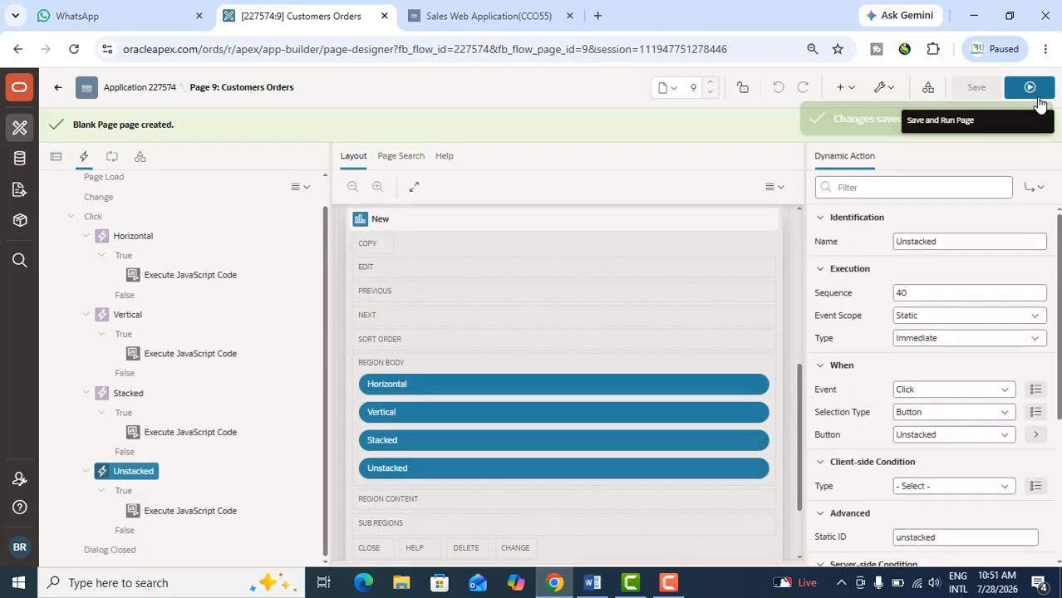
left_click(1030, 88)
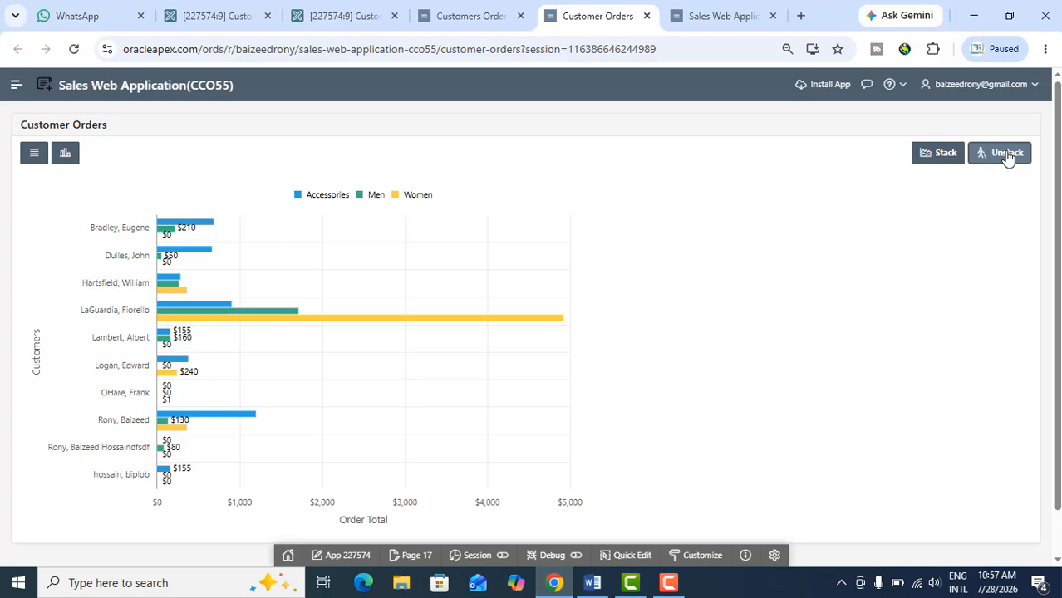
Test the running Customer Orders chart by stacking and unstacking its bars and switching it to vertical and back to horizontal
left_click(937, 159)
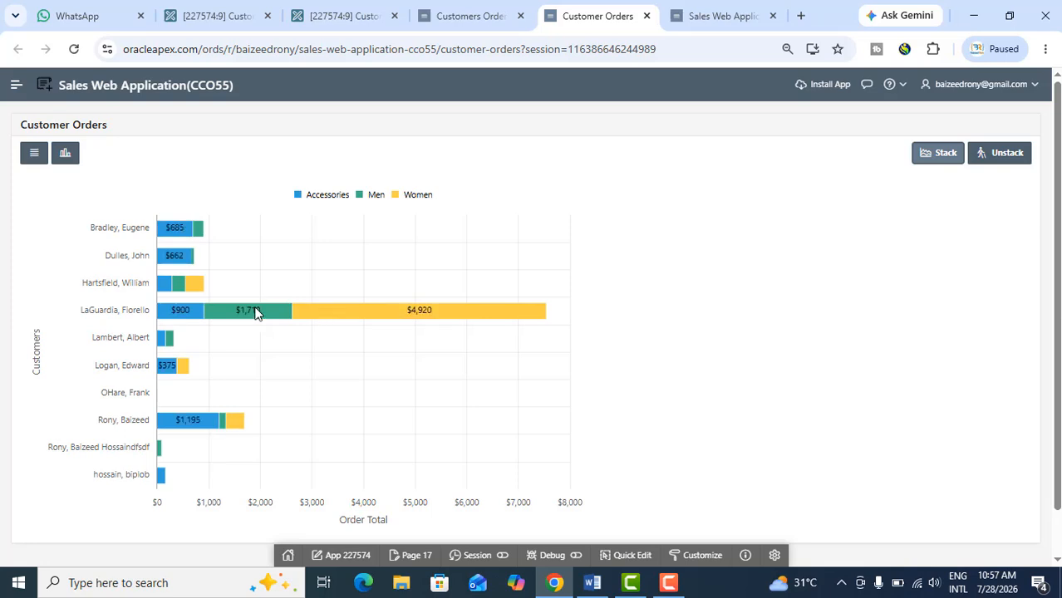
left_click(1017, 156)
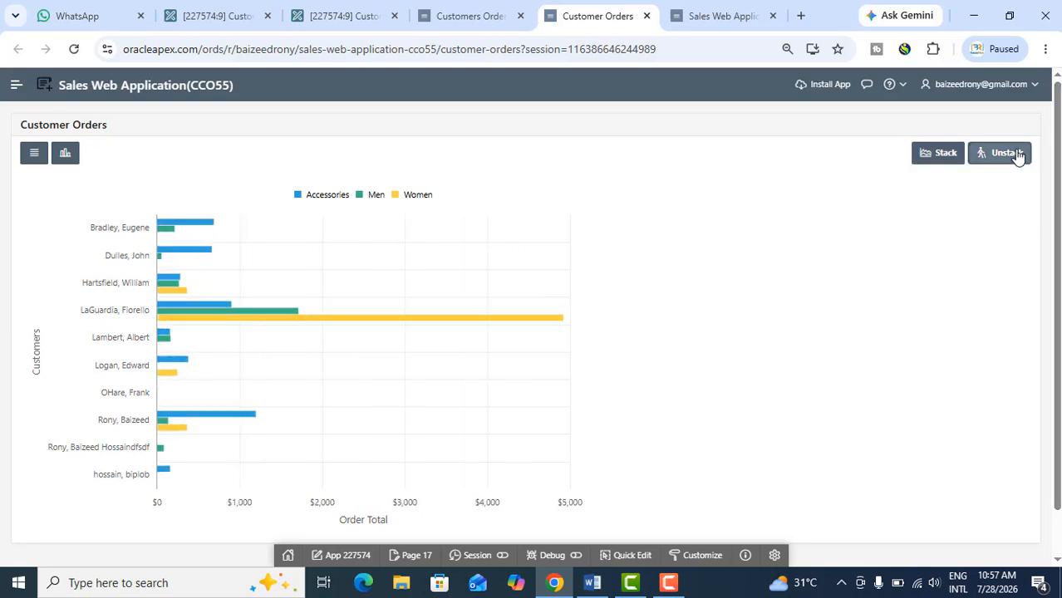
left_click(67, 158)
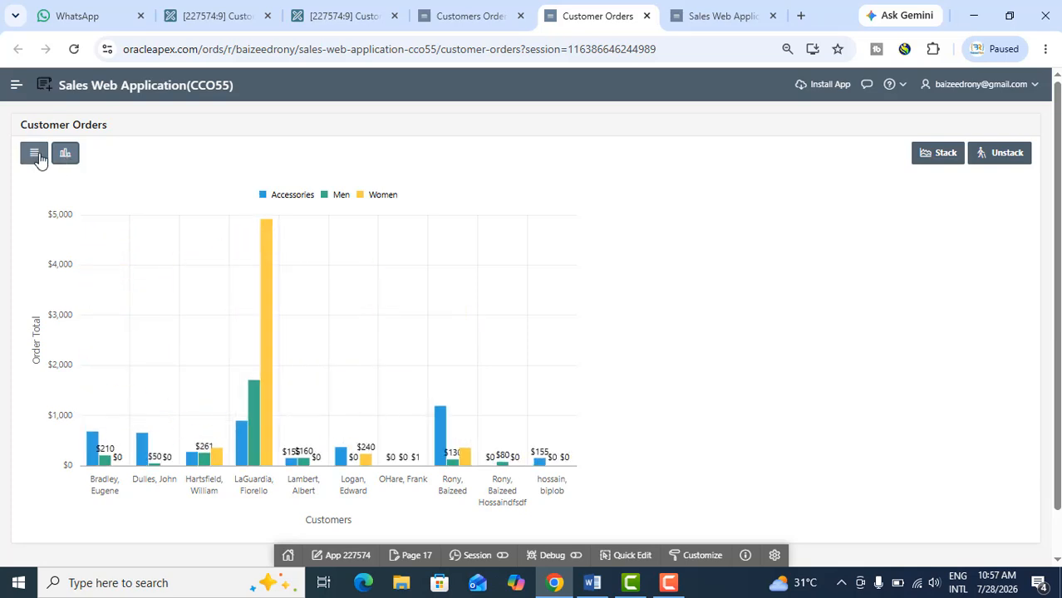
left_click(36, 157)
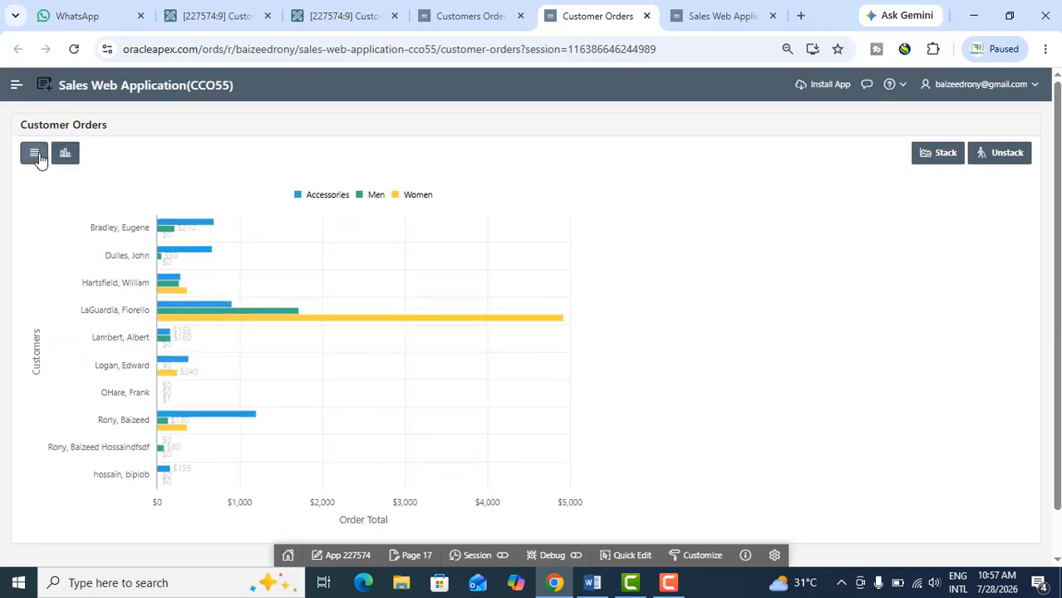